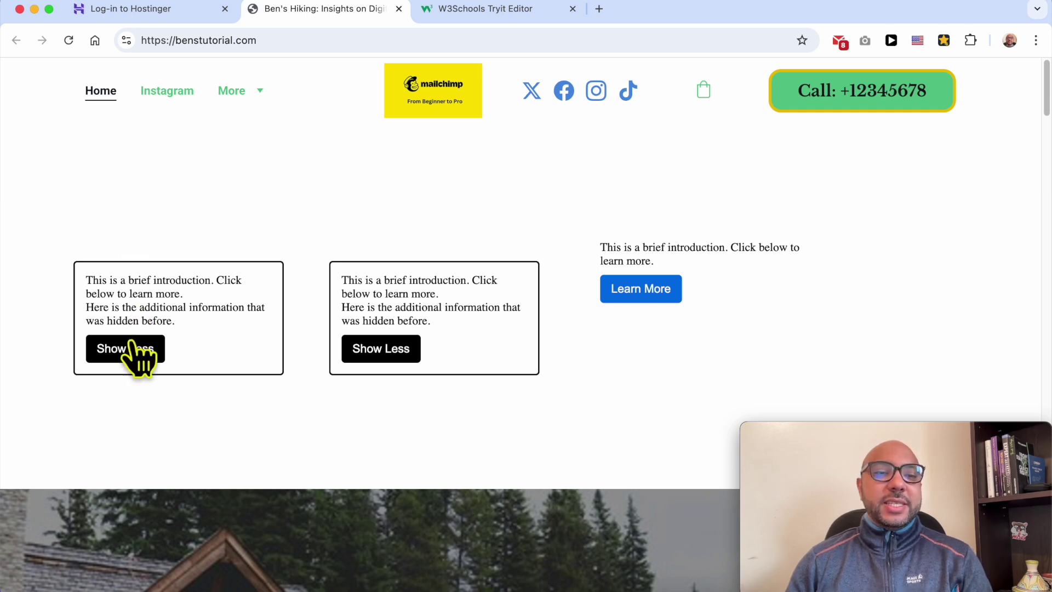
- Collapse and re-expand the first two boxes, then expand and collapse the third box
{"action": "left_click", "coordinate": [132, 349]}
{"action": "left_click", "coordinate": [143, 326]}
{"action": "left_click", "coordinate": [371, 350]}
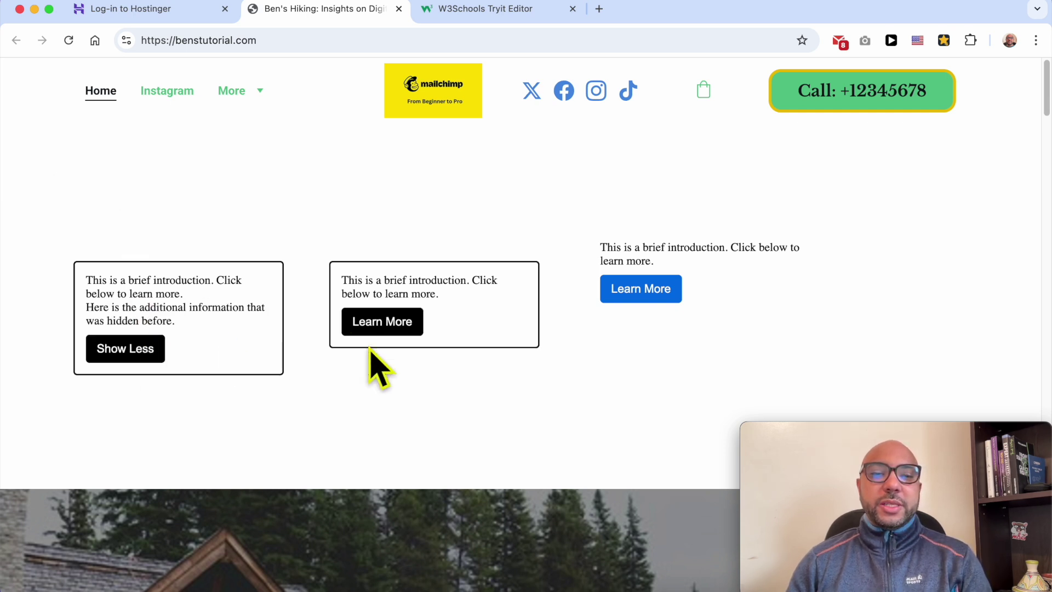
{"action": "left_click", "coordinate": [384, 322]}
{"action": "left_click", "coordinate": [635, 295]}
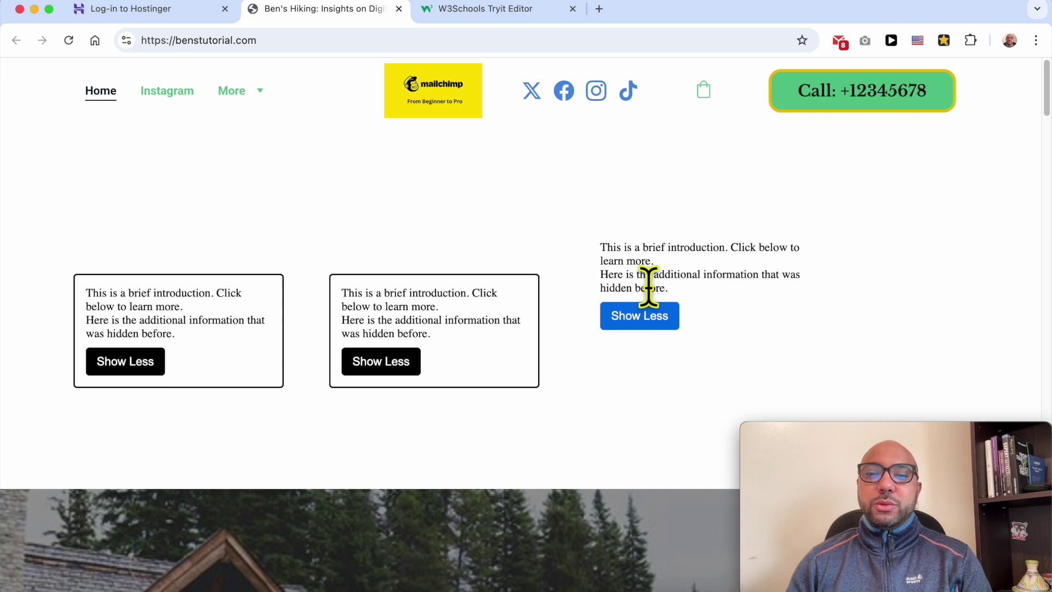
{"action": "left_click", "coordinate": [647, 316]}
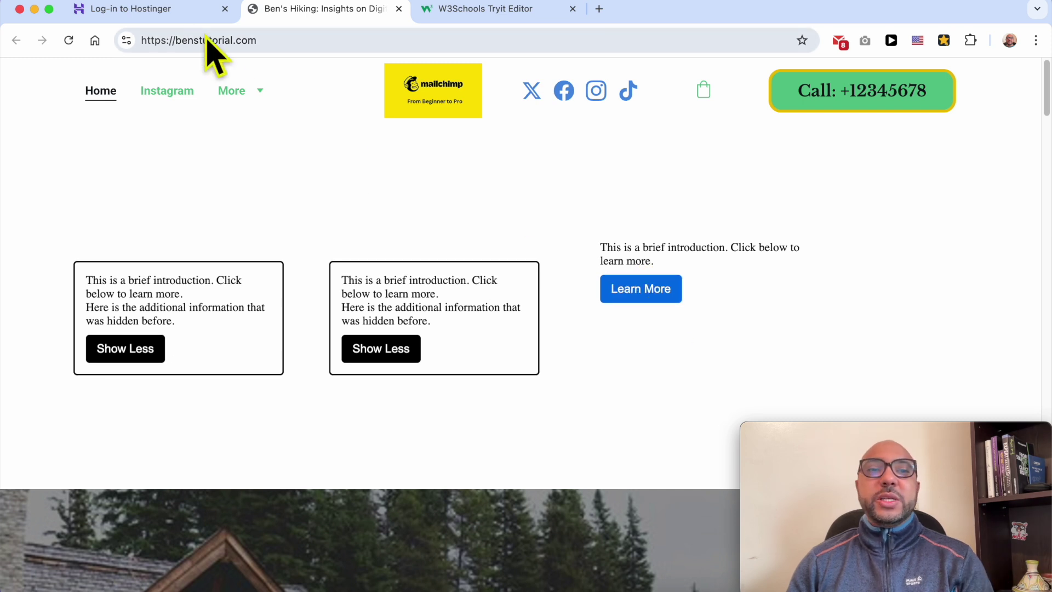
{"action": "left_click", "coordinate": [164, 11]}
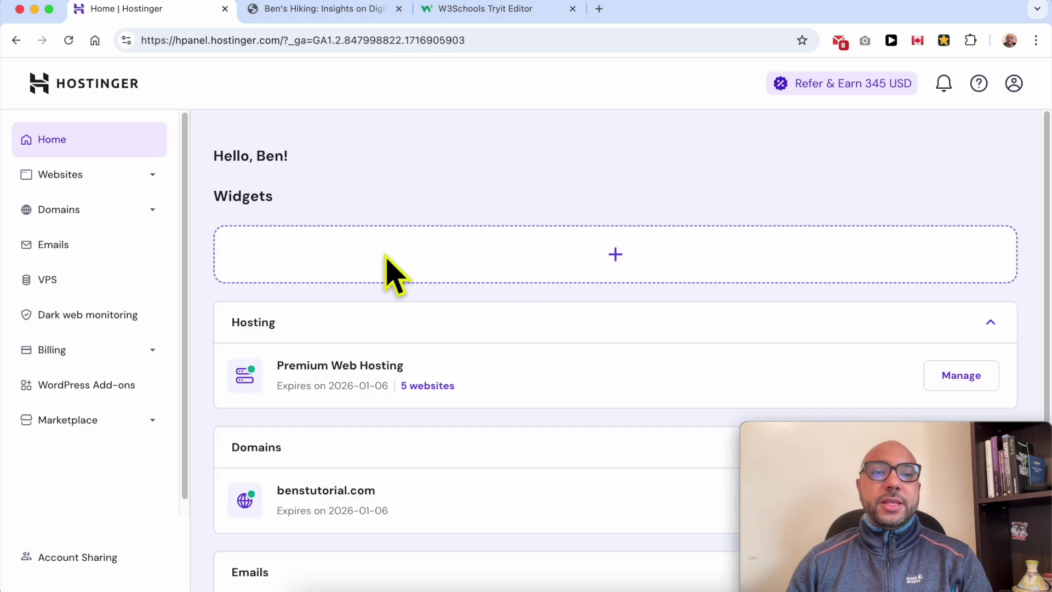
- Open the Websites list in hPanel and scroll down through the hosted sites
{"action": "left_click", "coordinate": [116, 174]}
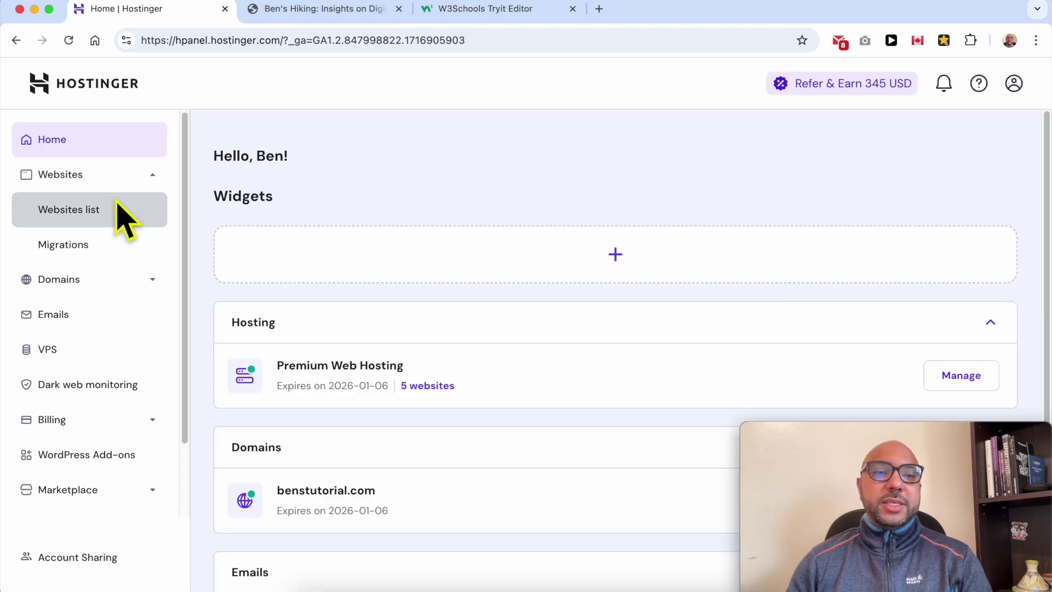
{"action": "left_click", "coordinate": [121, 222]}
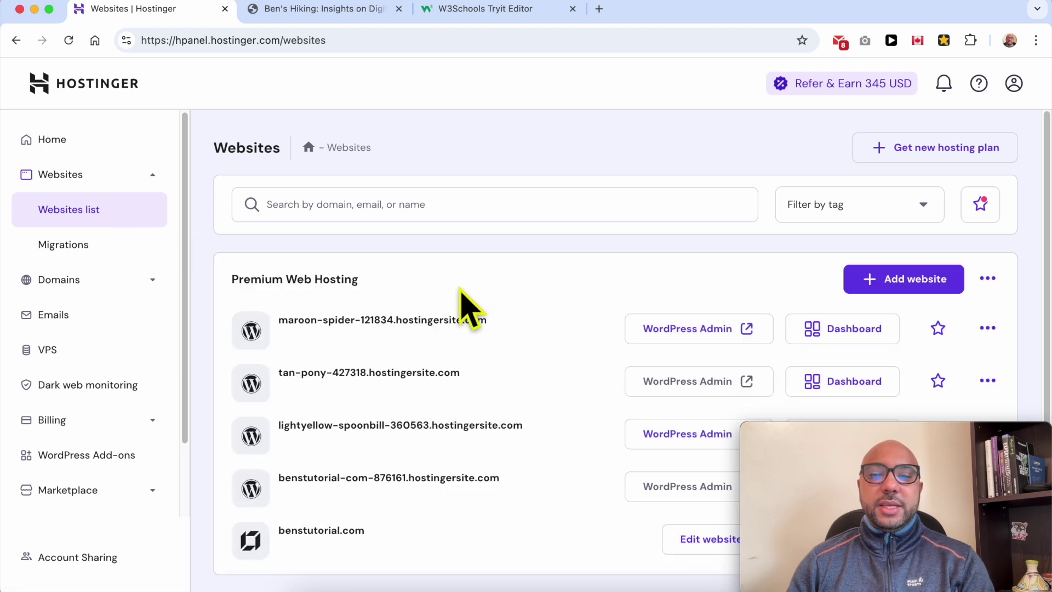
{"action": "scroll", "coordinate": [521, 323], "scroll_direction": "down", "scroll_amount": 1}
{"action": "left_click_drag", "start_coordinate": [810, 437], "coordinate": [814, 11]}
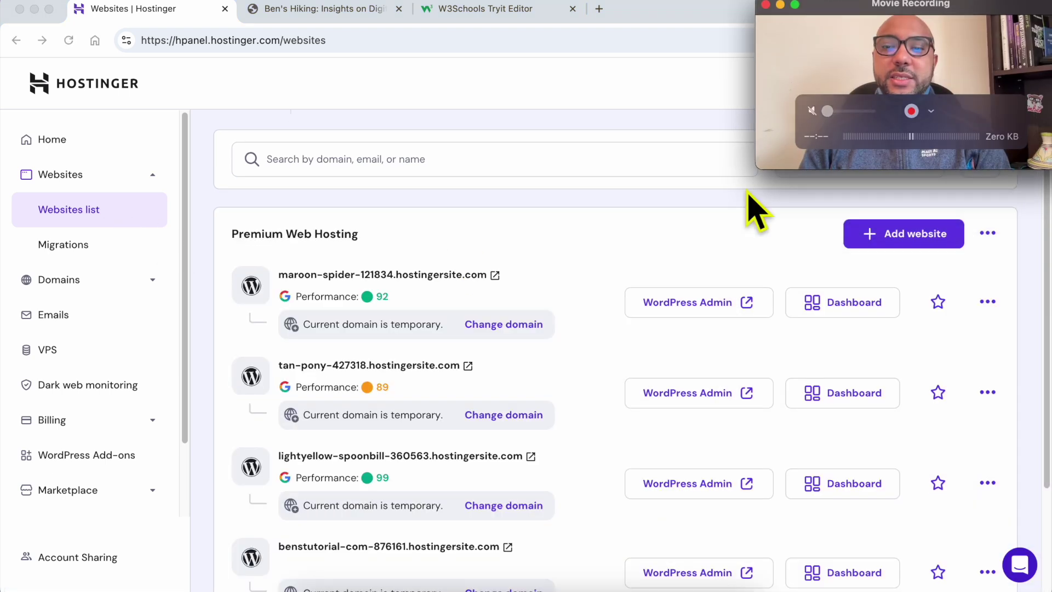
{"action": "scroll", "coordinate": [635, 391], "scroll_direction": "down", "scroll_amount": 3}
- Open benstutorial.com in the Website Builder editor
{"action": "left_click", "coordinate": [705, 501]}
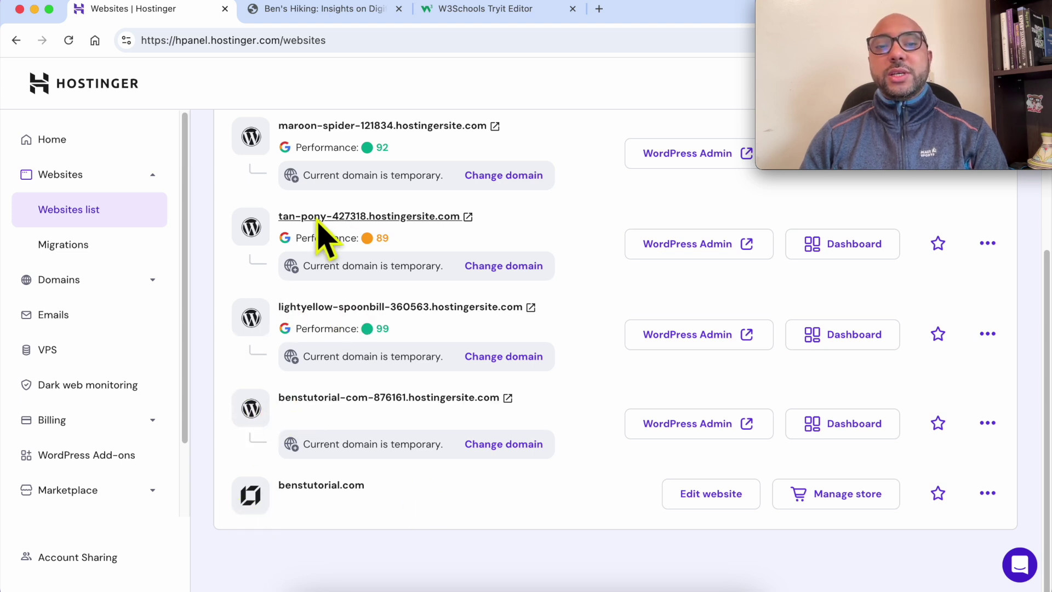
{"action": "scroll", "coordinate": [319, 238], "scroll_direction": "up", "scroll_amount": 3}
{"action": "scroll", "coordinate": [261, 286], "scroll_direction": "down", "scroll_amount": 3}
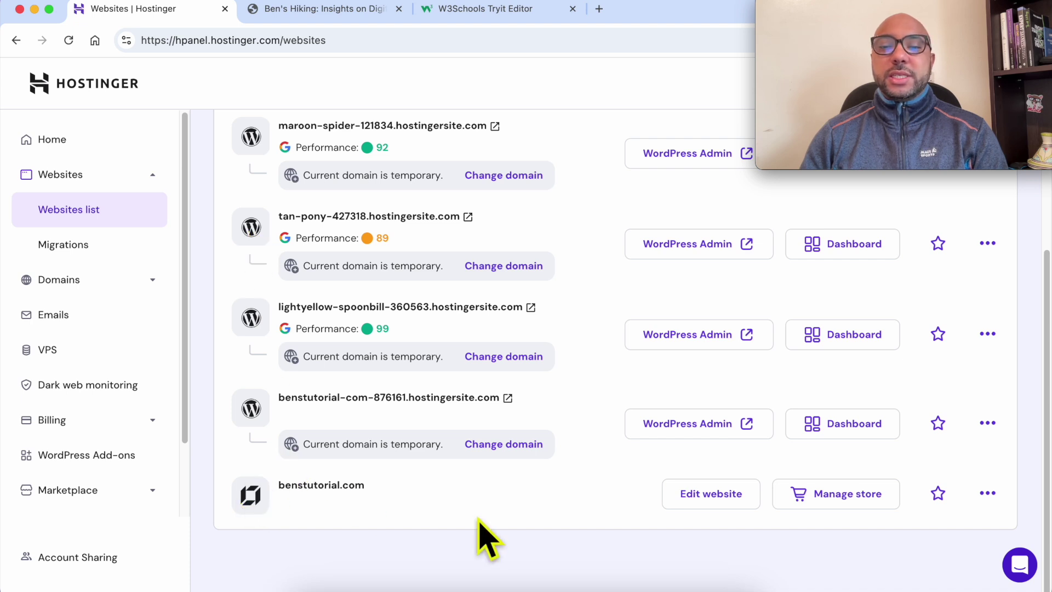
{"action": "left_click", "coordinate": [693, 499]}
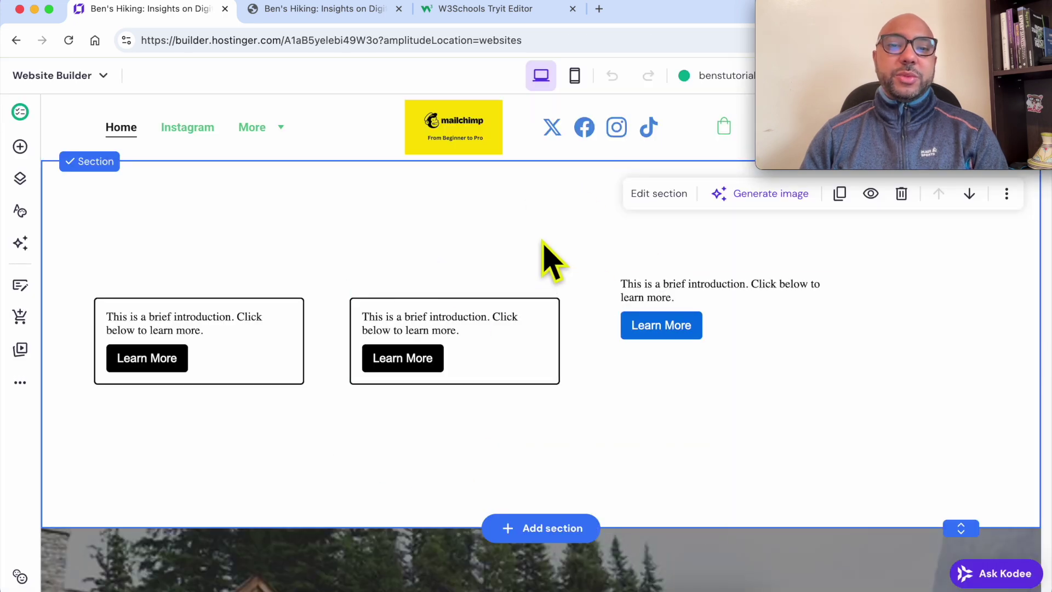
- Delete each of the three intro toggle boxes, then the empty section left behind
{"action": "left_click", "coordinate": [255, 316]}
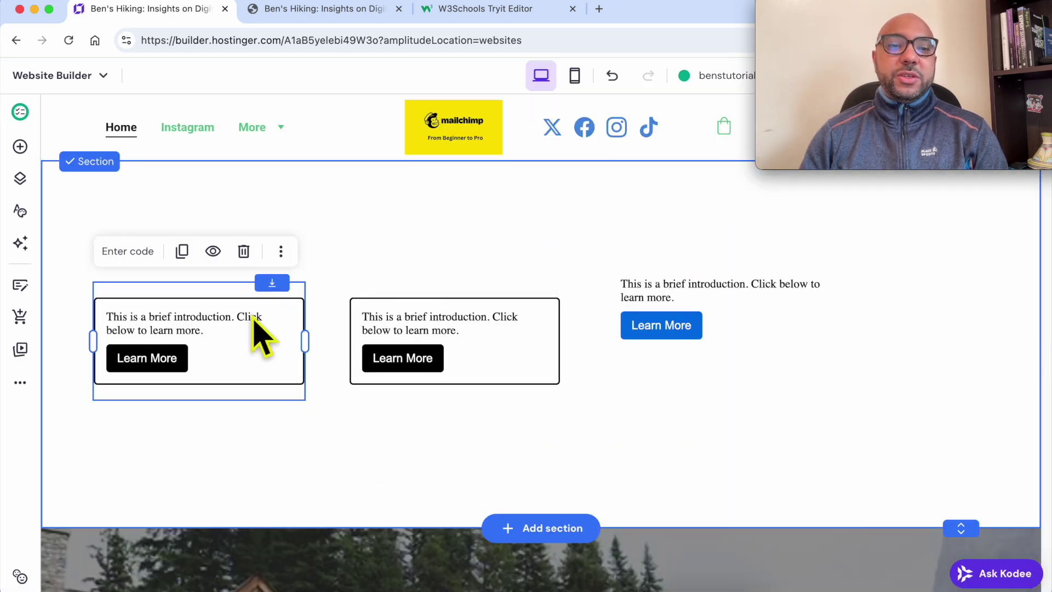
{"action": "left_click", "coordinate": [242, 249]}
{"action": "left_click", "coordinate": [523, 339]}
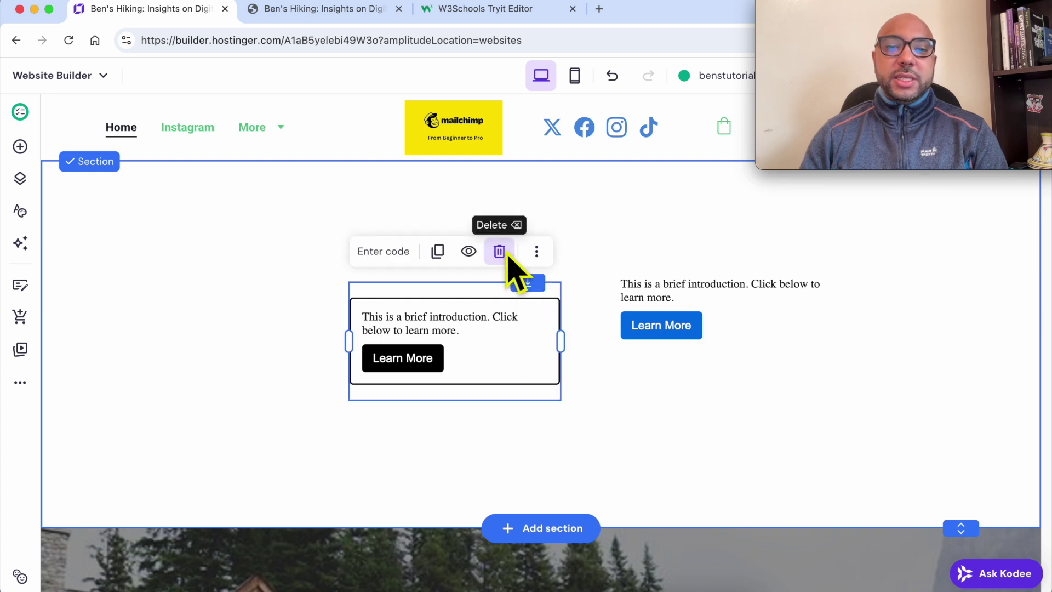
{"action": "left_click", "coordinate": [507, 268]}
{"action": "left_click", "coordinate": [766, 332]}
{"action": "left_click", "coordinate": [771, 247]}
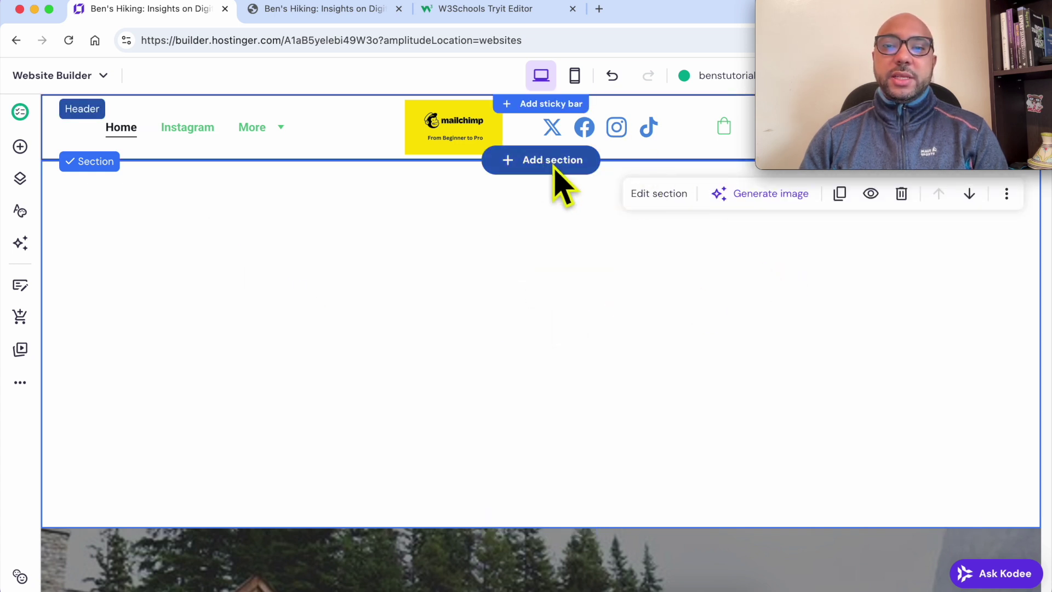
{"action": "left_click", "coordinate": [901, 194]}
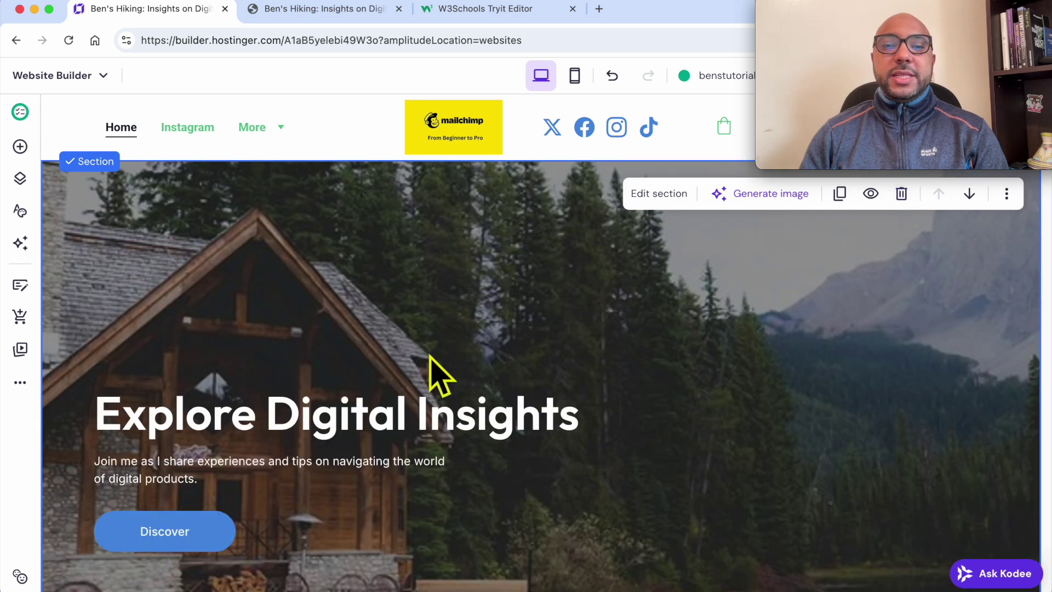
- Insert a blank section directly after the hero section
{"action": "scroll", "coordinate": [475, 314], "scroll_direction": "down", "scroll_amount": 15}
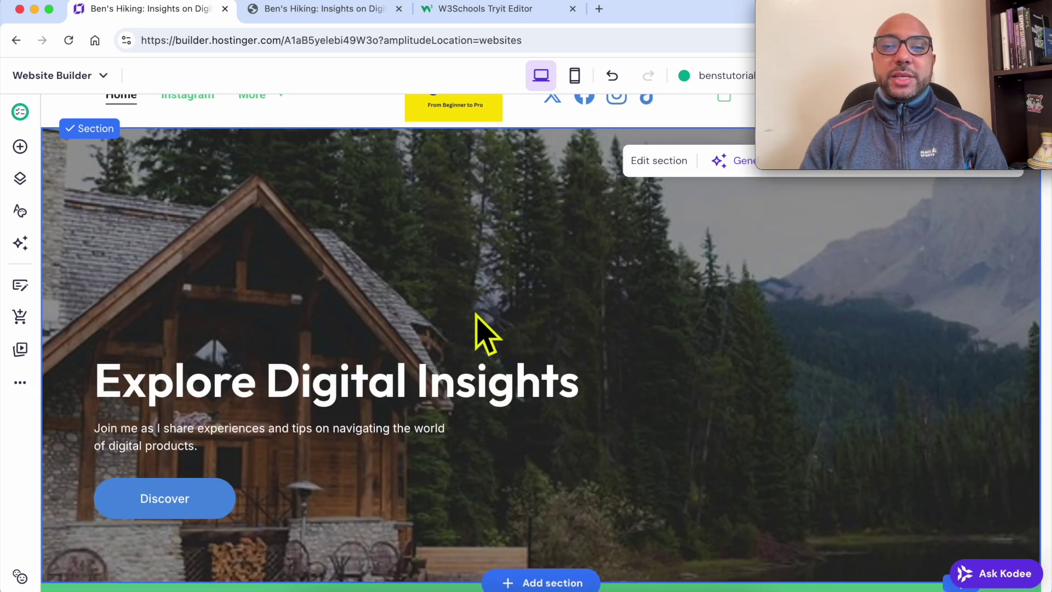
{"action": "scroll", "coordinate": [523, 315], "scroll_direction": "up", "scroll_amount": 5}
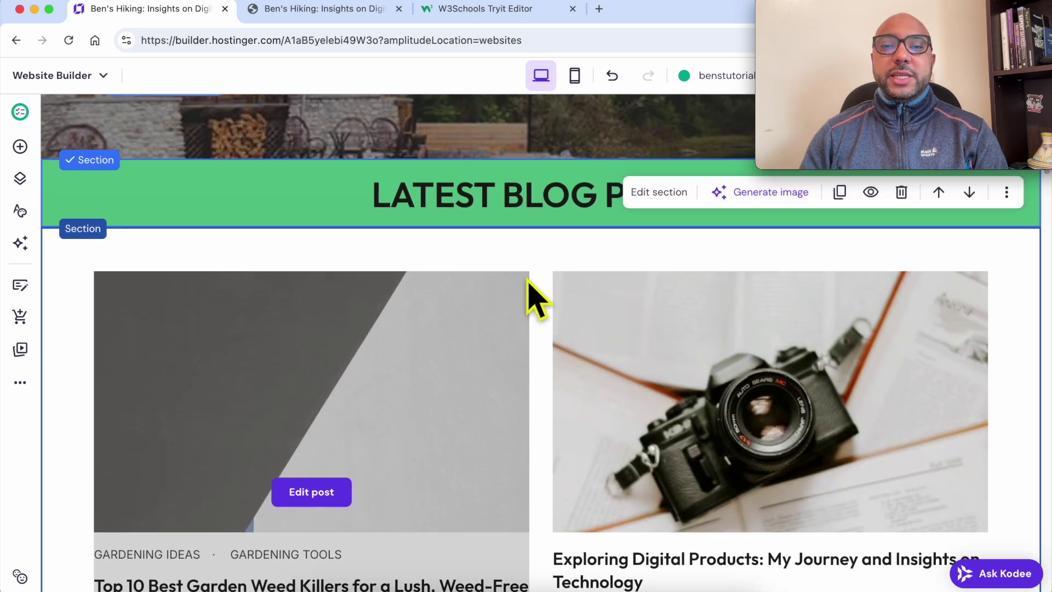
{"action": "left_click", "coordinate": [551, 225]}
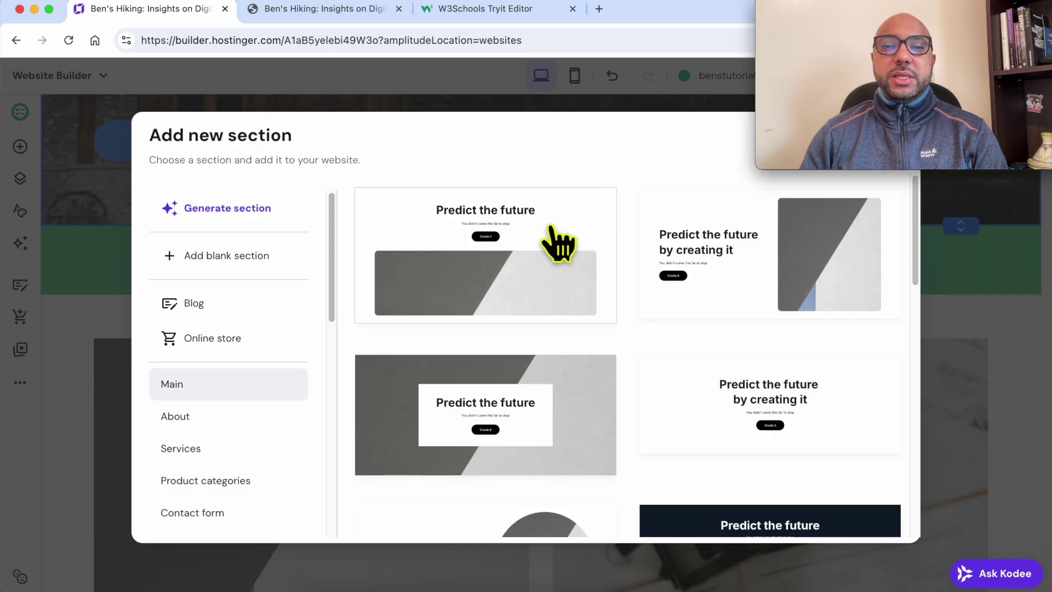
{"action": "left_click", "coordinate": [222, 258]}
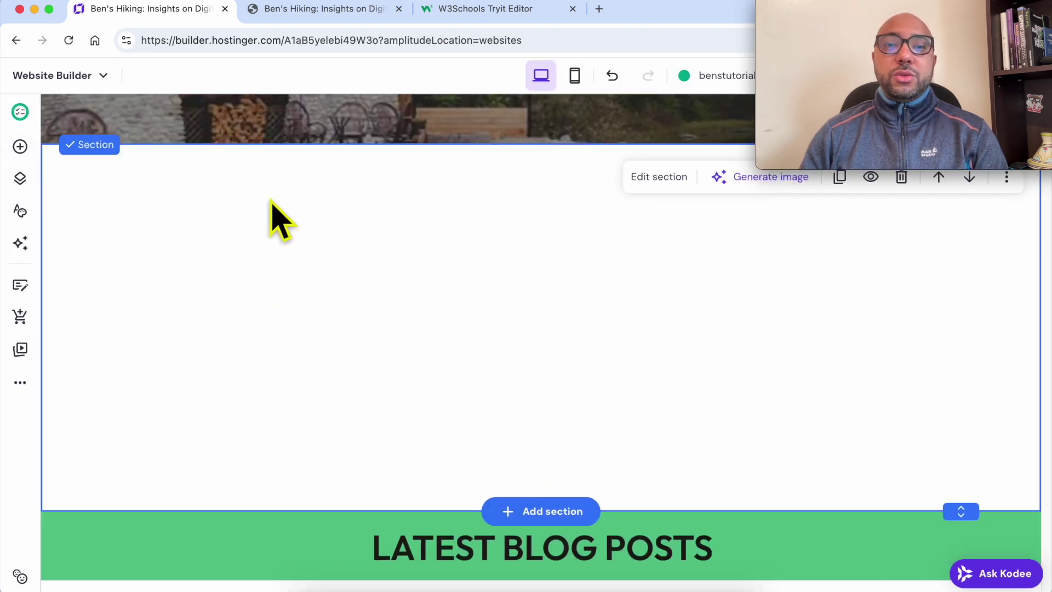
- Drag an Embed code element from the elements list into the blank section
{"action": "left_click", "coordinate": [21, 149]}
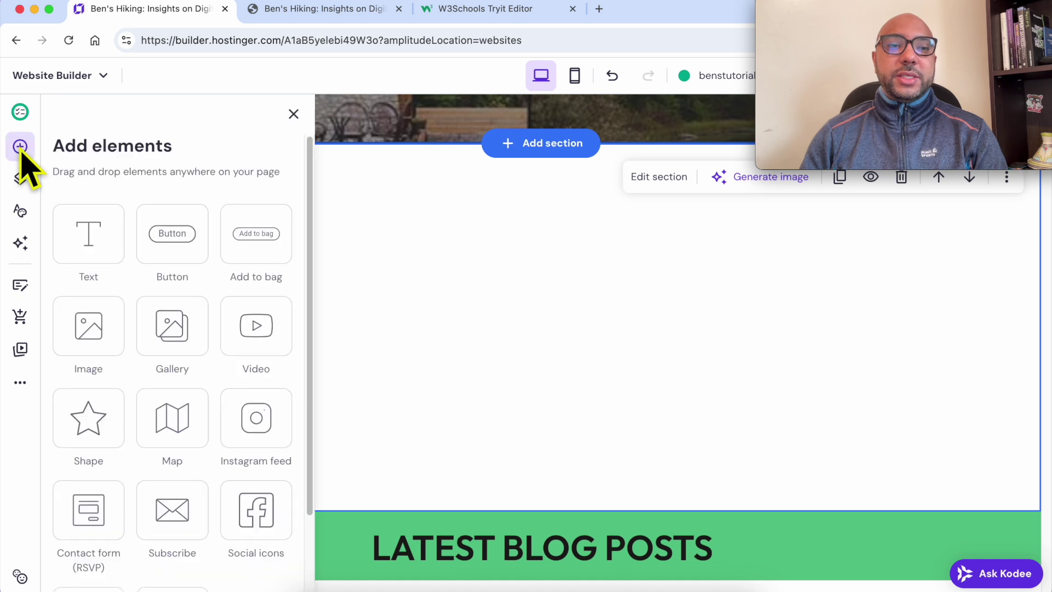
{"action": "scroll", "coordinate": [152, 326], "scroll_direction": "down", "scroll_amount": 3}
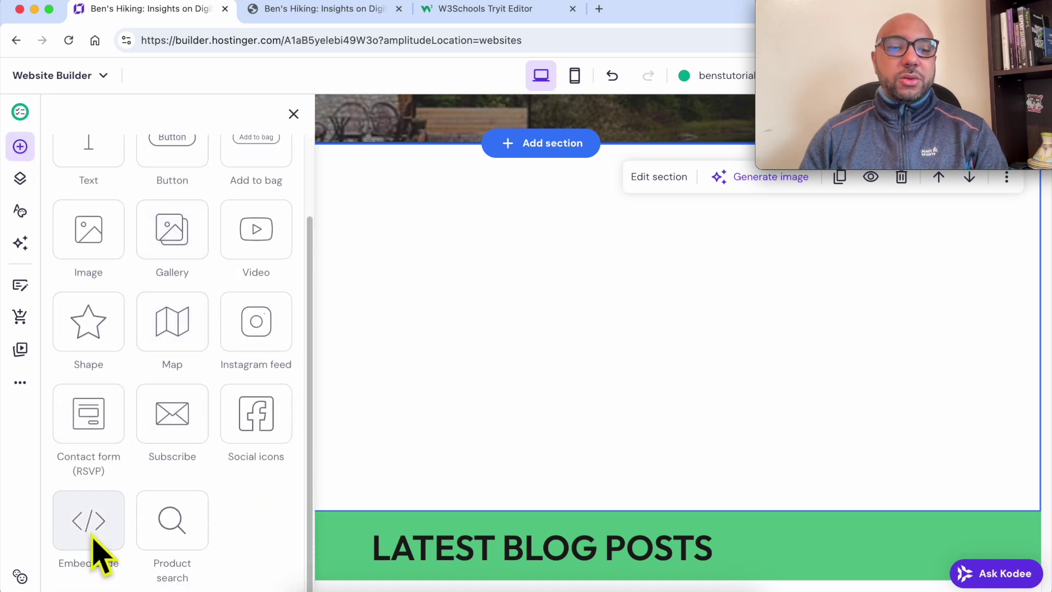
{"action": "left_click_drag", "start_coordinate": [89, 517], "coordinate": [456, 320]}
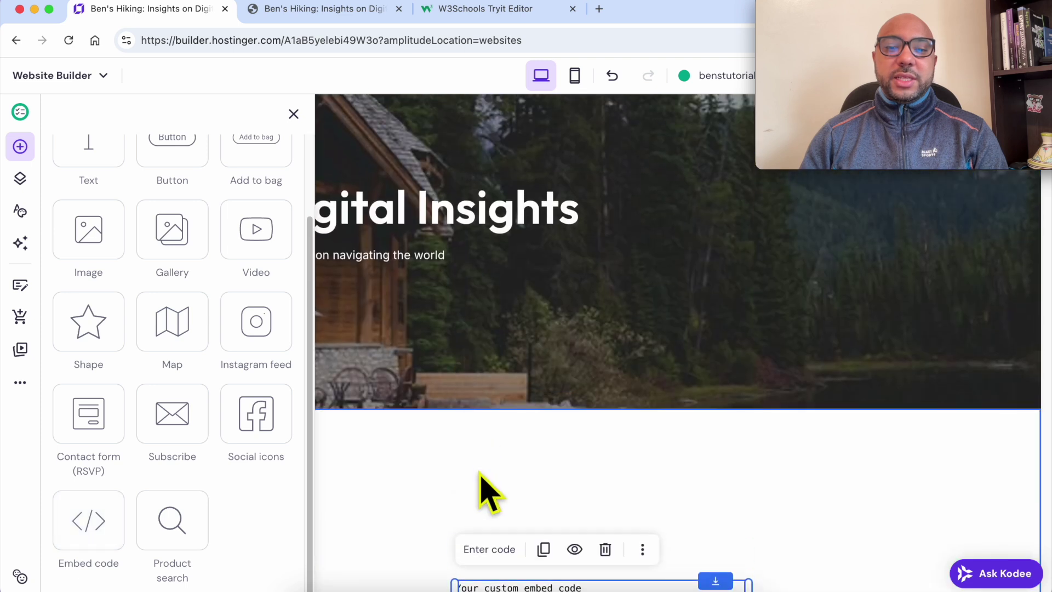
- Open the new embed element's code and delete all of its placeholder code
{"action": "left_click", "coordinate": [523, 455]}
{"action": "scroll", "coordinate": [547, 446], "scroll_direction": "down", "scroll_amount": 3}
{"action": "left_click", "coordinate": [559, 408]}
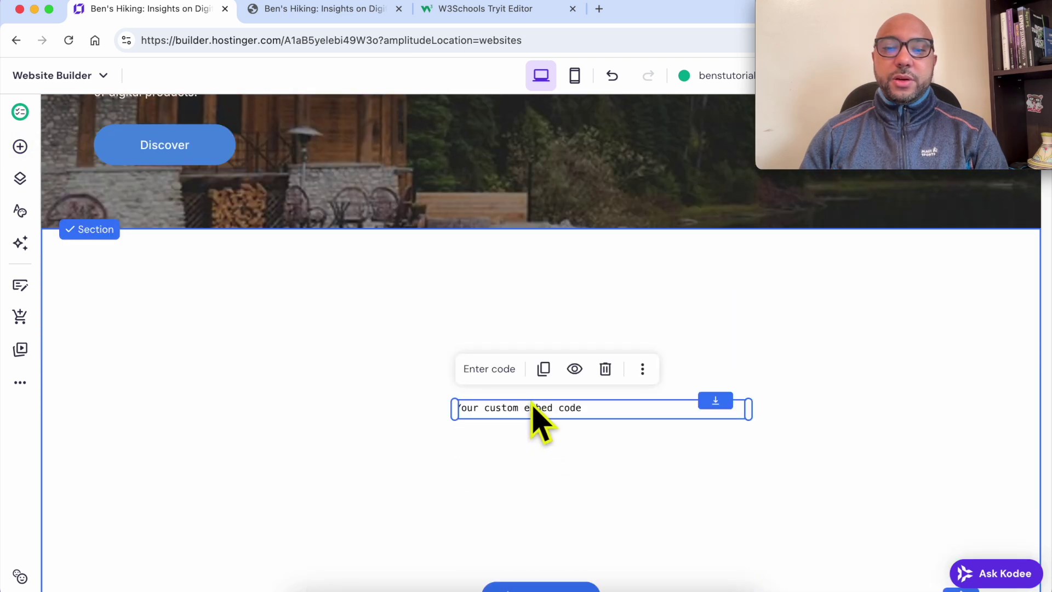
{"action": "left_click", "coordinate": [489, 369]}
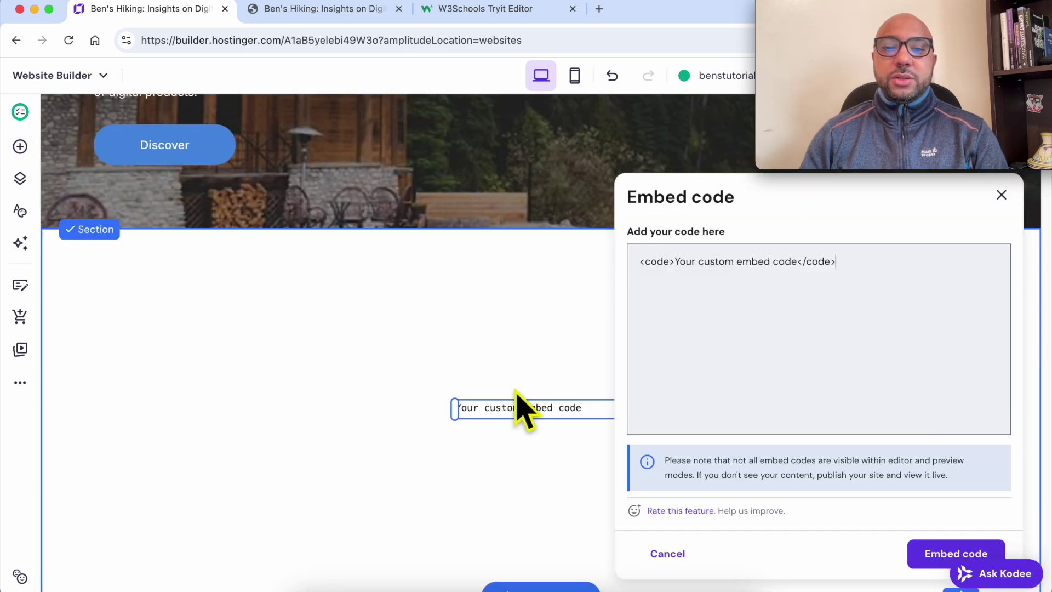
{"action": "left_click", "coordinate": [795, 287]}
{"action": "key", "text": "super+a"}
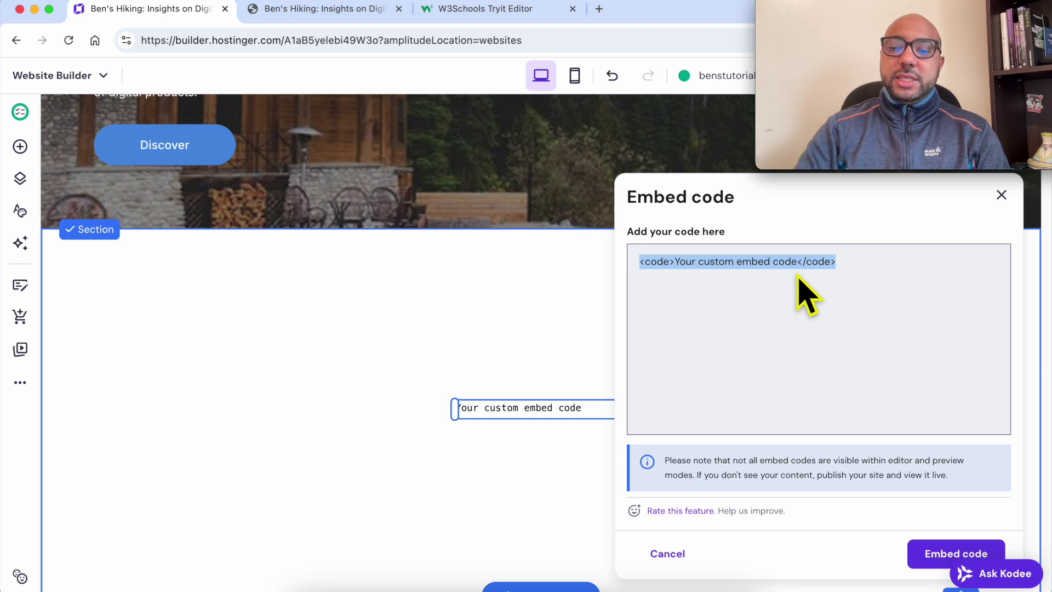
{"action": "key", "text": "BackSpace"}
{"action": "left_click", "coordinate": [430, 16]}
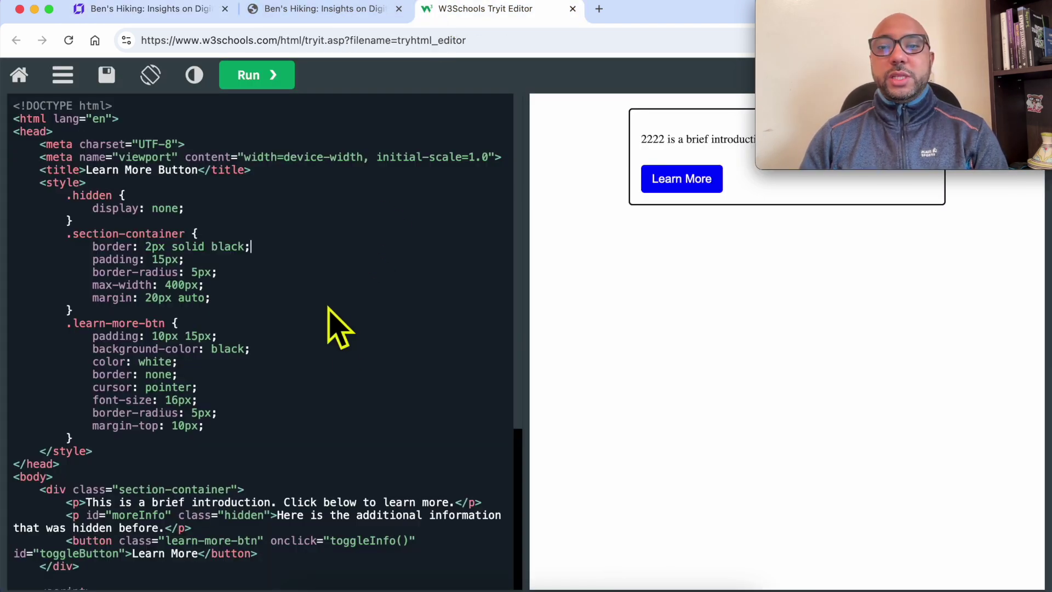
- Copy all the toggle-box page code from the Tryit Editor and return to Hostinger Website Builder
{"action": "scroll", "coordinate": [334, 340], "scroll_direction": "down", "scroll_amount": 5}
{"action": "scroll", "coordinate": [246, 328], "scroll_direction": "up", "scroll_amount": 5}
{"action": "scroll", "coordinate": [197, 340], "scroll_direction": "down", "scroll_amount": 5}
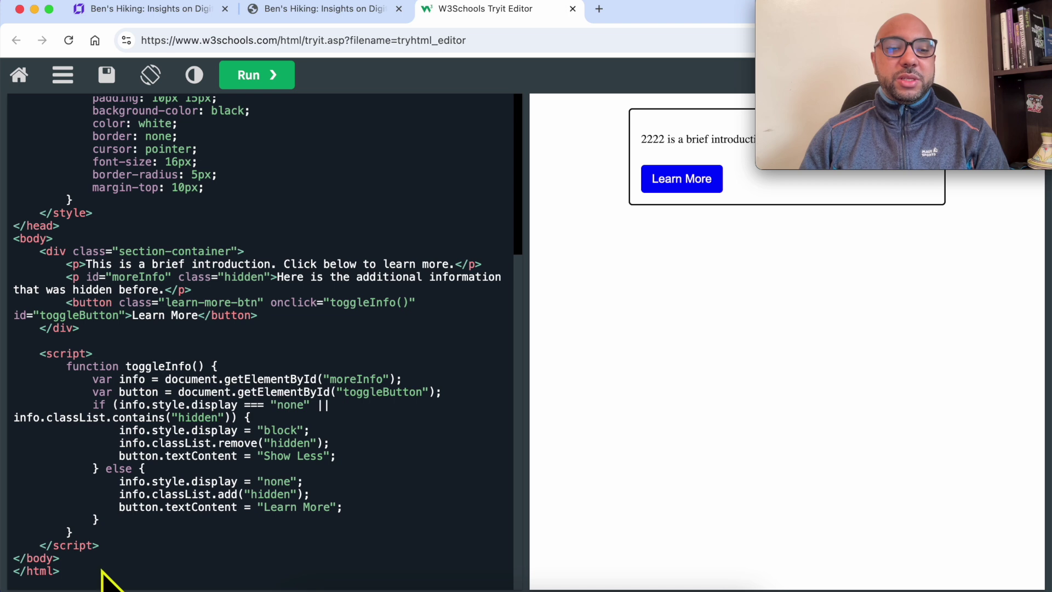
{"action": "key", "text": "super+a"}
{"action": "right_click", "coordinate": [178, 324]}
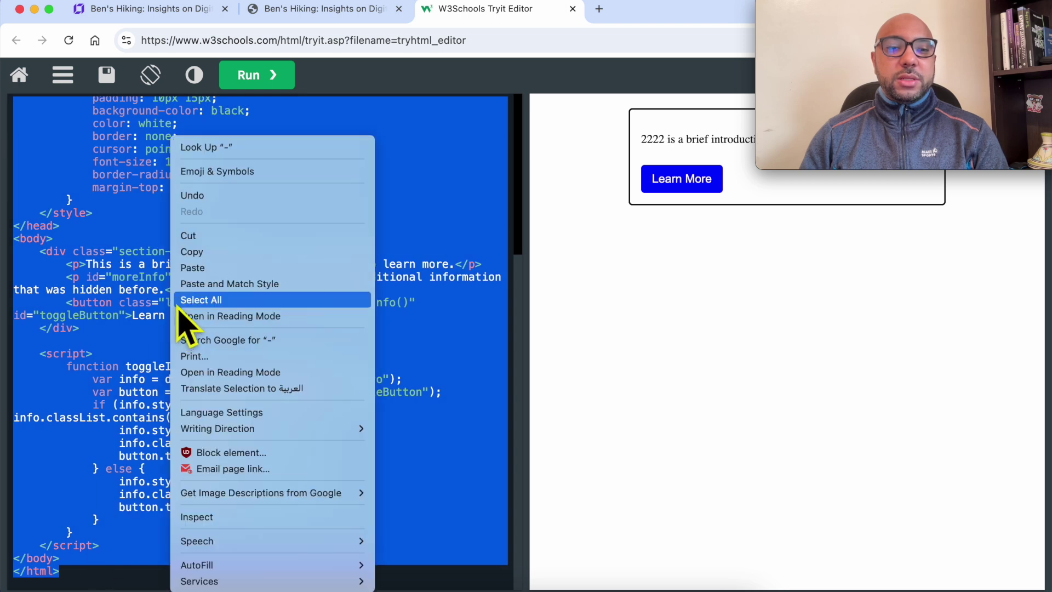
{"action": "left_click", "coordinate": [200, 250]}
{"action": "left_click", "coordinate": [163, 15]}
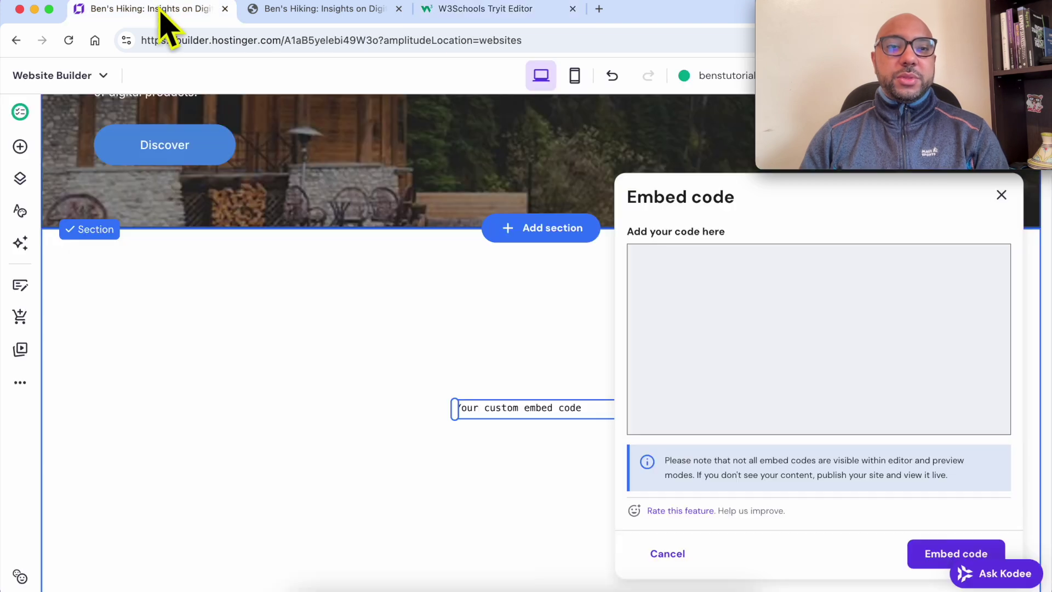
- Paste the copied toggle-box code into the embed element and apply it
{"action": "right_click", "coordinate": [655, 269]}
{"action": "left_click", "coordinate": [677, 376]}
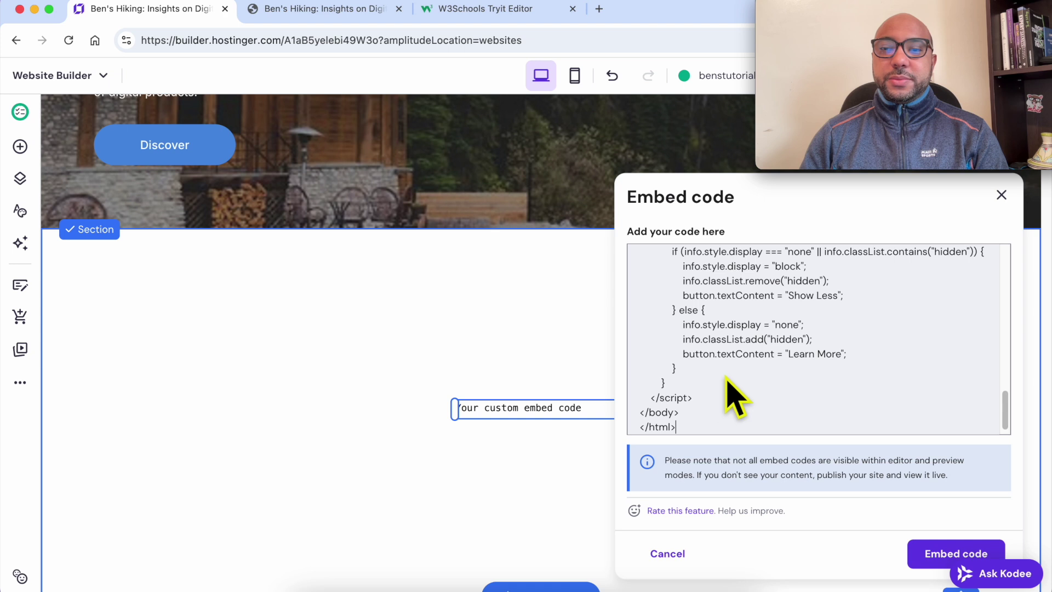
{"action": "left_click", "coordinate": [931, 556]}
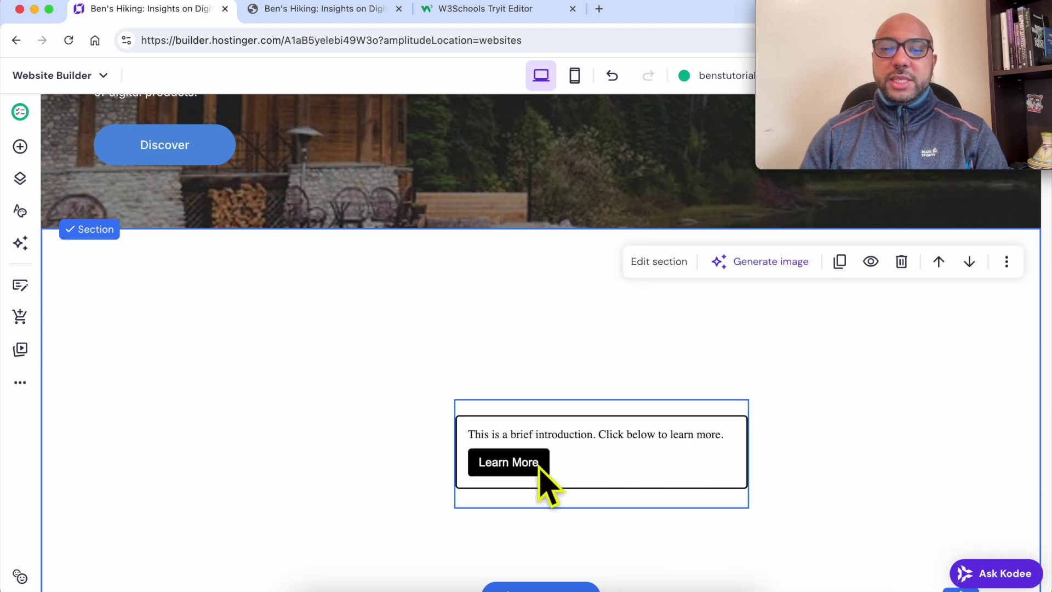
- Move the embed box to the section's left side and resize it
{"action": "left_click_drag", "start_coordinate": [613, 457], "coordinate": [341, 380]}
{"action": "left_click", "coordinate": [392, 394]}
{"action": "left_click", "coordinate": [376, 387]}
{"action": "left_click", "coordinate": [387, 383]}
{"action": "left_click", "coordinate": [284, 383]}
- Duplicate the box twice and place the copies beside it in one row
{"action": "left_click", "coordinate": [191, 305]}
{"action": "left_click_drag", "start_coordinate": [242, 388], "coordinate": [499, 365]}
{"action": "left_click", "coordinate": [387, 462]}
{"action": "left_click", "coordinate": [286, 380]}
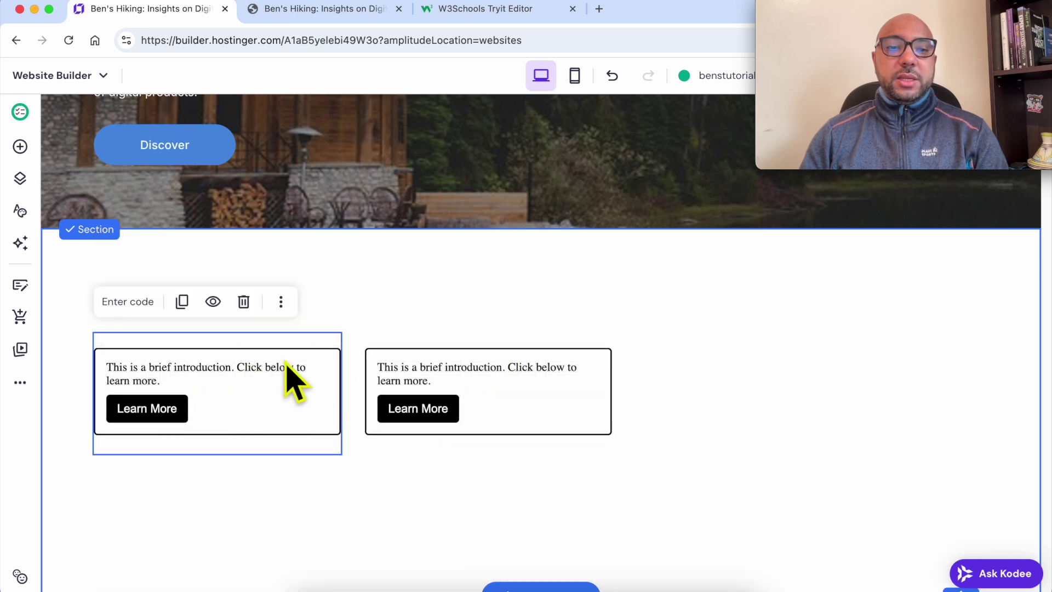
{"action": "left_click", "coordinate": [186, 303]}
{"action": "left_click_drag", "start_coordinate": [293, 403], "coordinate": [829, 374]}
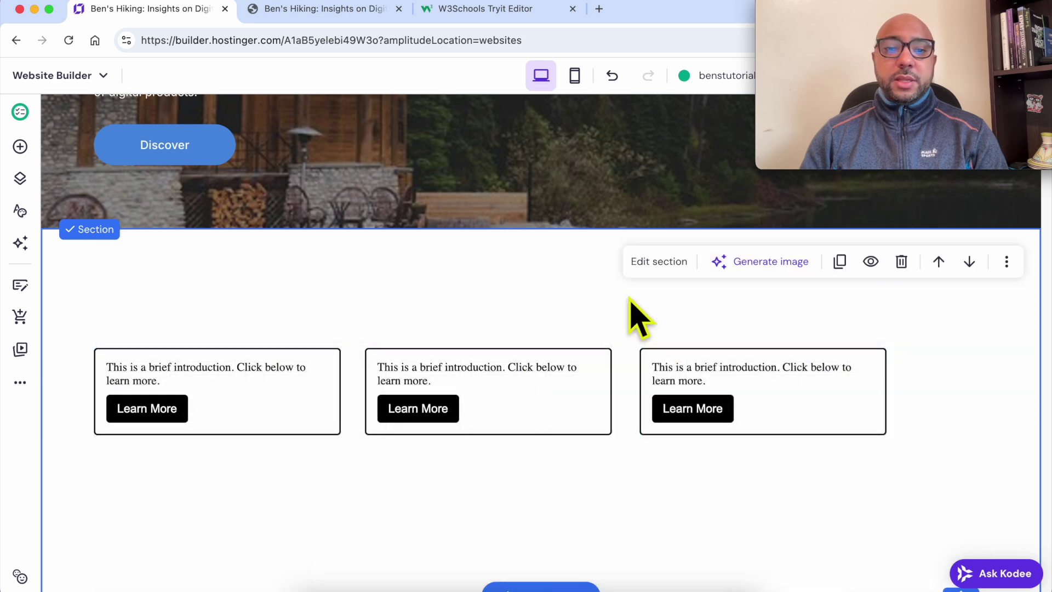
{"action": "left_click", "coordinate": [639, 312]}
{"action": "left_click_drag", "start_coordinate": [958, 23], "coordinate": [622, 23]}
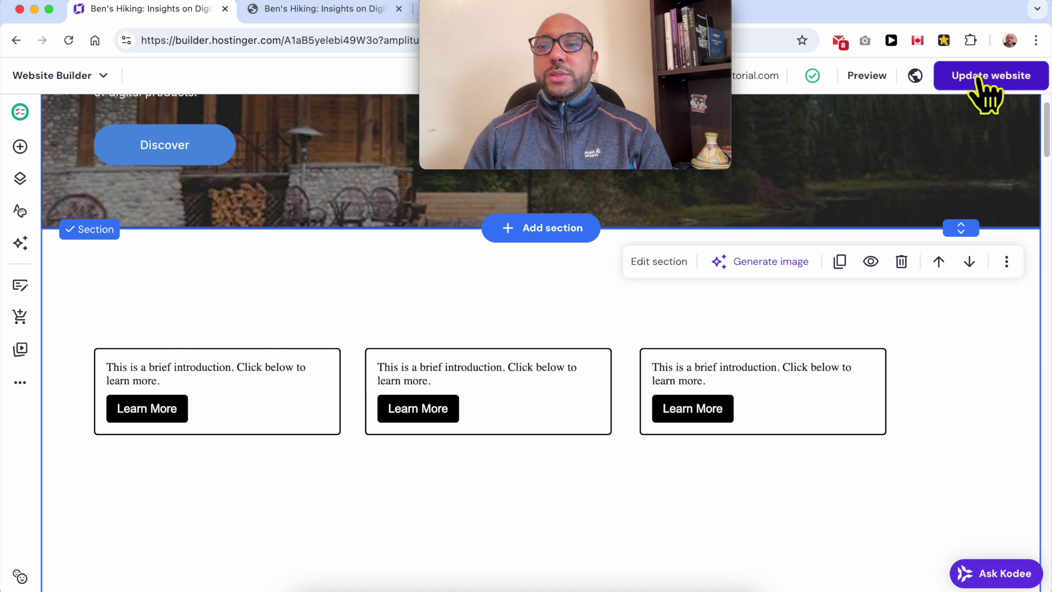
- Publish the site update and open the live benstutorial.com homepage in a new tab
{"action": "left_click", "coordinate": [979, 80]}
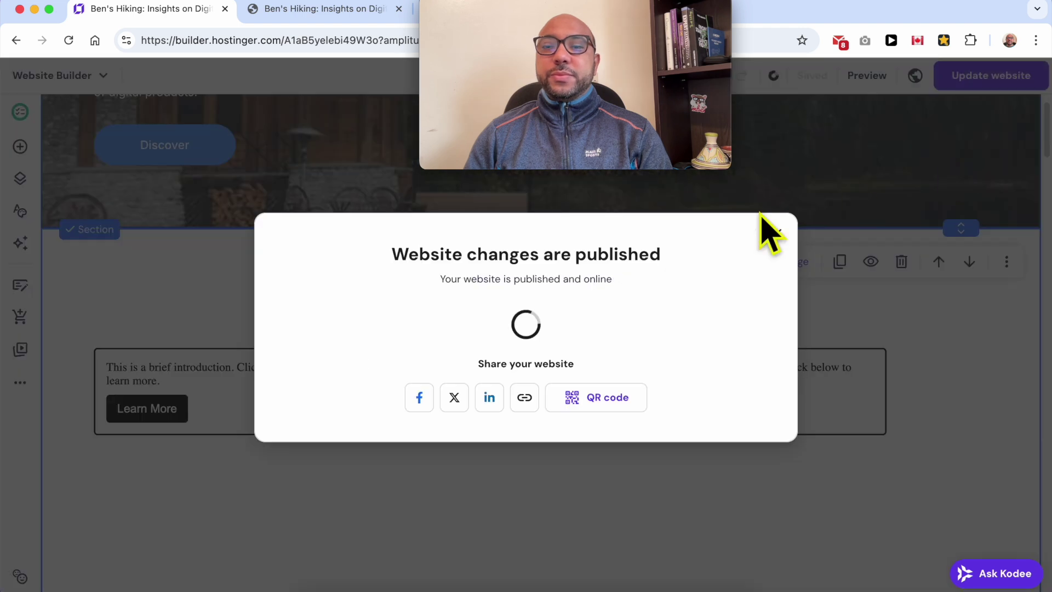
{"action": "left_click", "coordinate": [714, 326]}
{"action": "left_click_drag", "start_coordinate": [570, 11], "coordinate": [890, 450]}
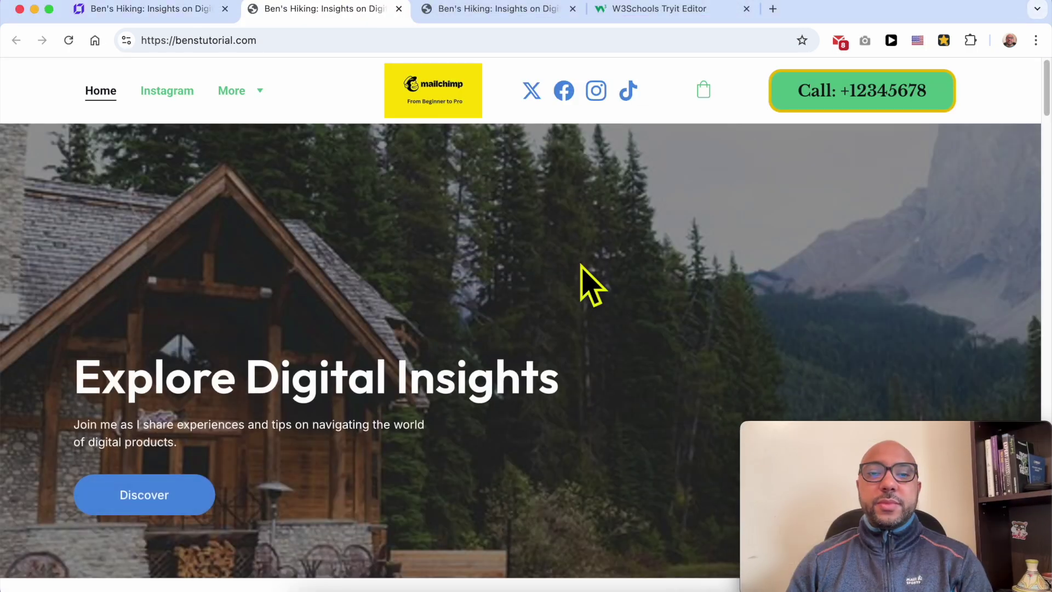
- Expand all three live boxes to check their hidden text, then delete the Tryit editor's code
{"action": "scroll", "coordinate": [587, 282], "scroll_direction": "down", "scroll_amount": 10}
{"action": "left_click", "coordinate": [136, 154]}
{"action": "triple_click", "coordinate": [181, 145]}
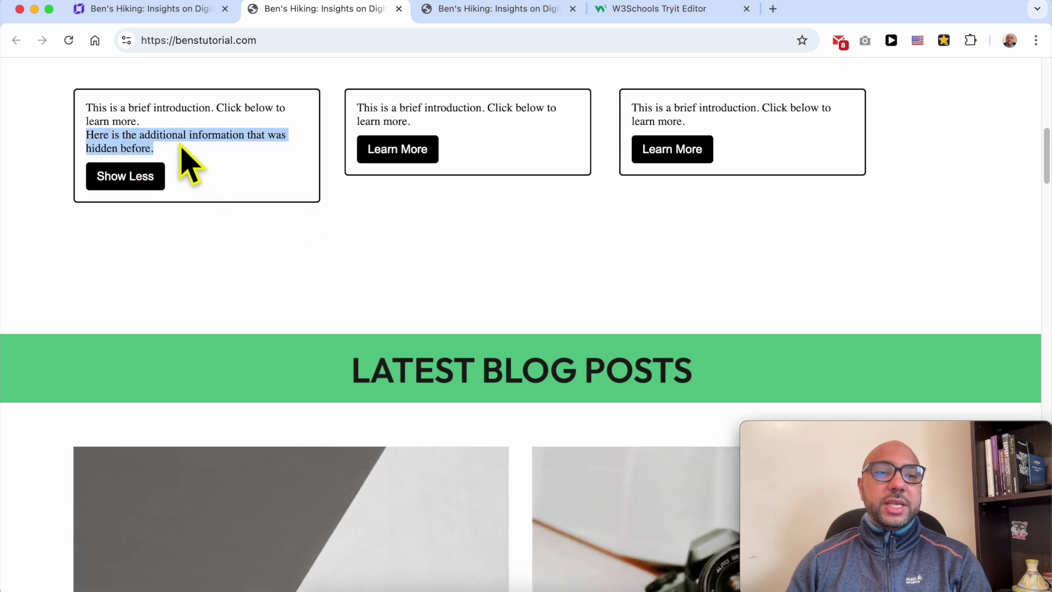
{"action": "left_click", "coordinate": [424, 151]}
{"action": "left_click", "coordinate": [663, 158]}
{"action": "left_click", "coordinate": [280, 200]}
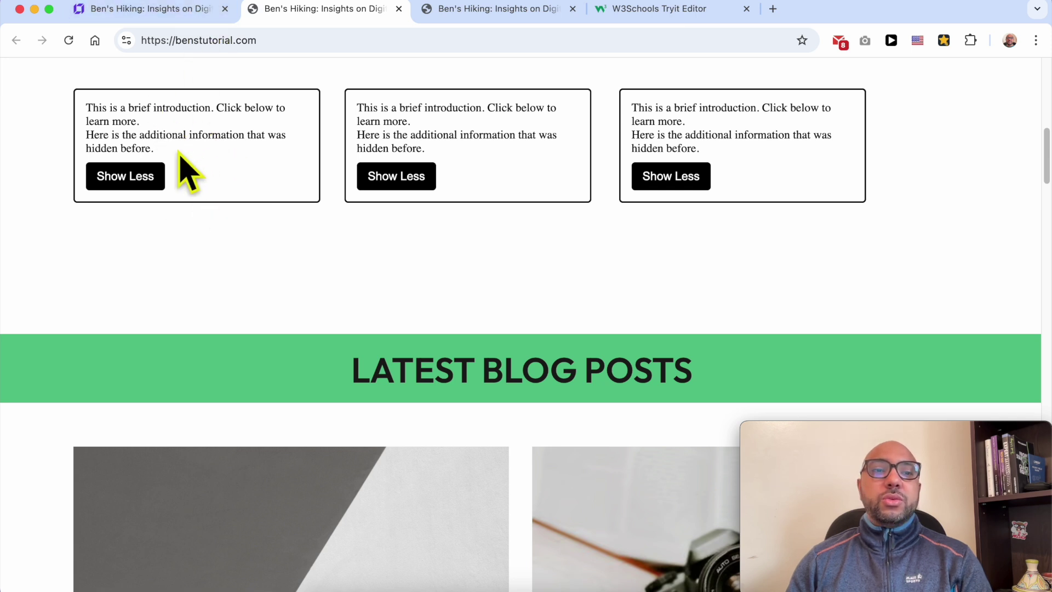
{"action": "triple_click", "coordinate": [160, 137]}
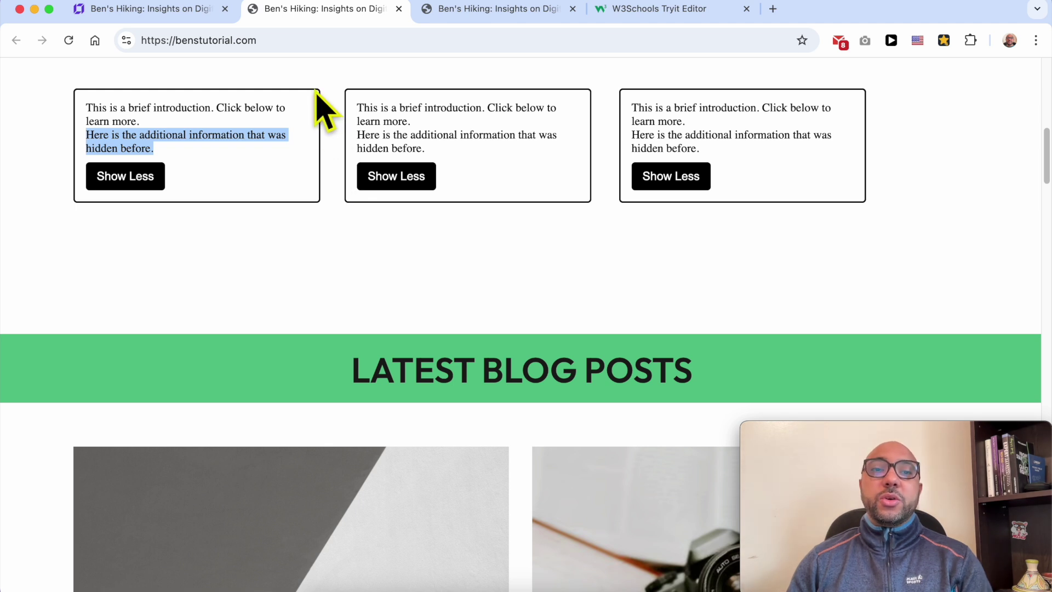
{"action": "left_click", "coordinate": [660, 9]}
{"action": "key", "text": "BackSpace"}
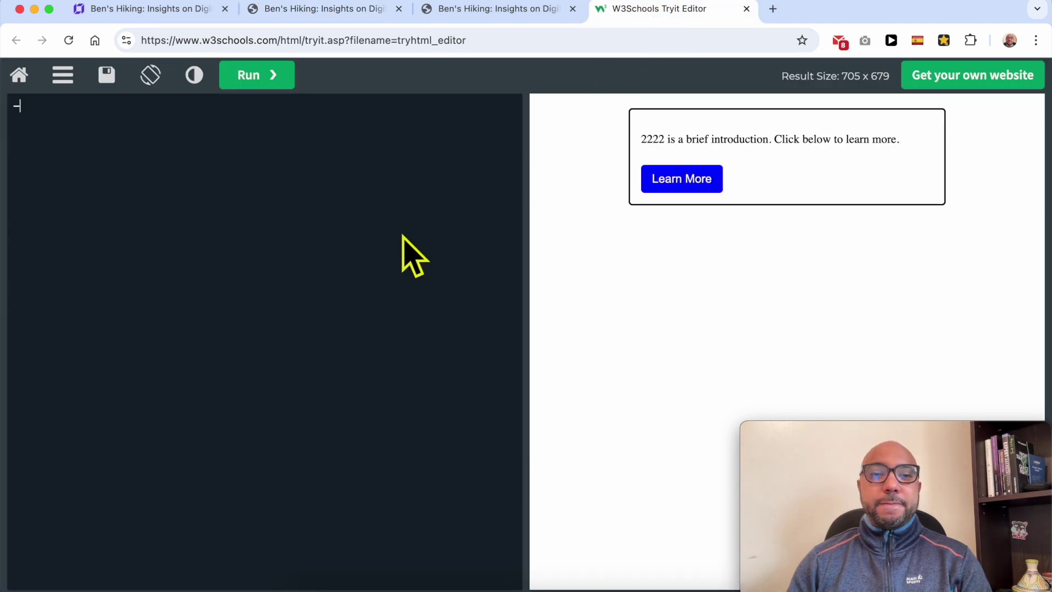
- Paste the complete toggle-box HTML into the empty editor and run it
{"action": "key", "text": "Return"}
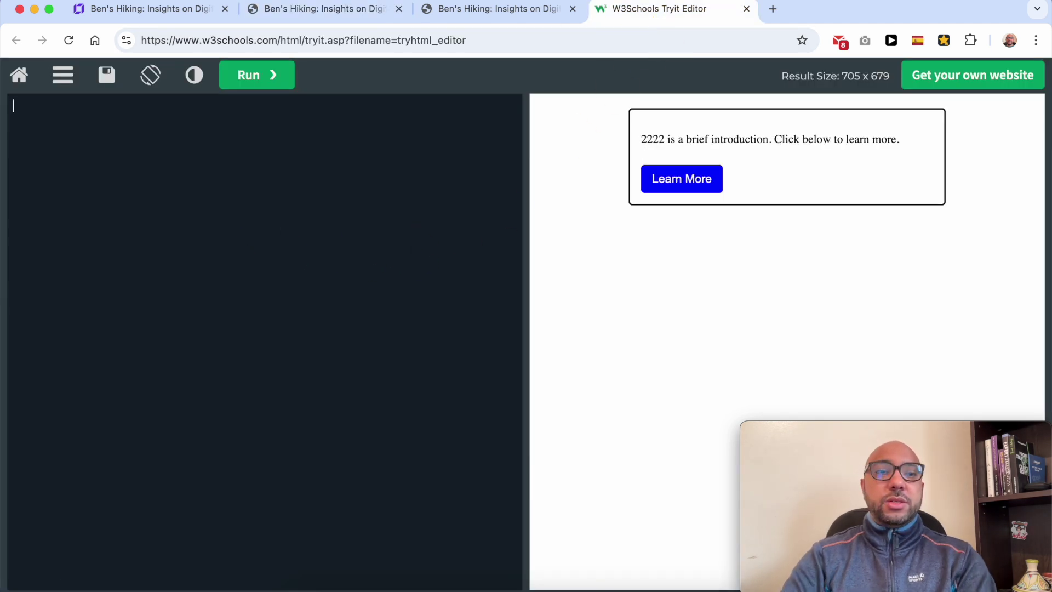
{"action": "key", "text": "super+v"}
{"action": "scroll", "coordinate": [277, 257], "scroll_direction": "up", "scroll_amount": 5}
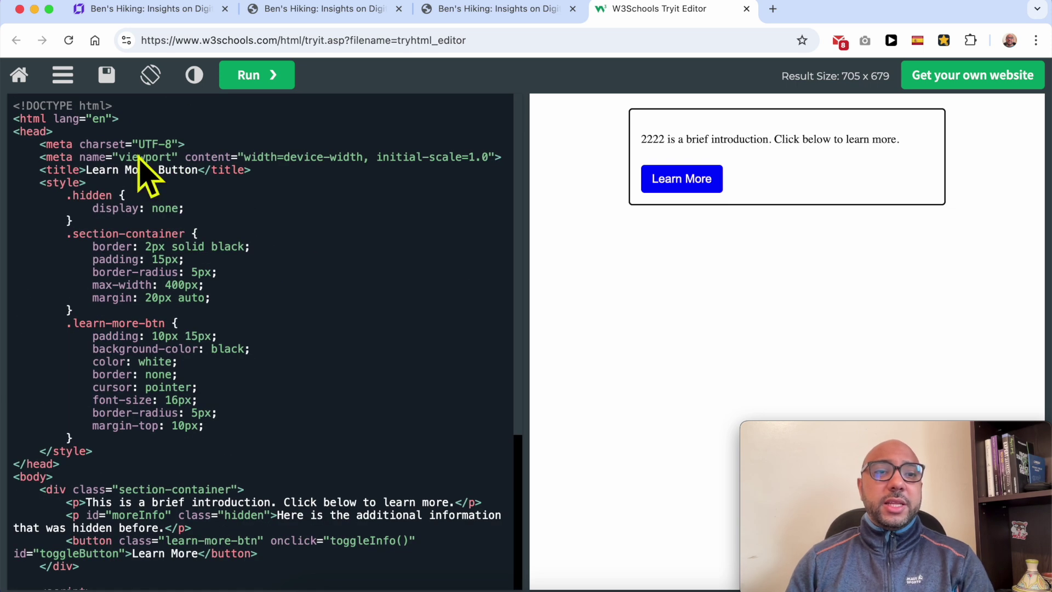
{"action": "left_click", "coordinate": [269, 82]}
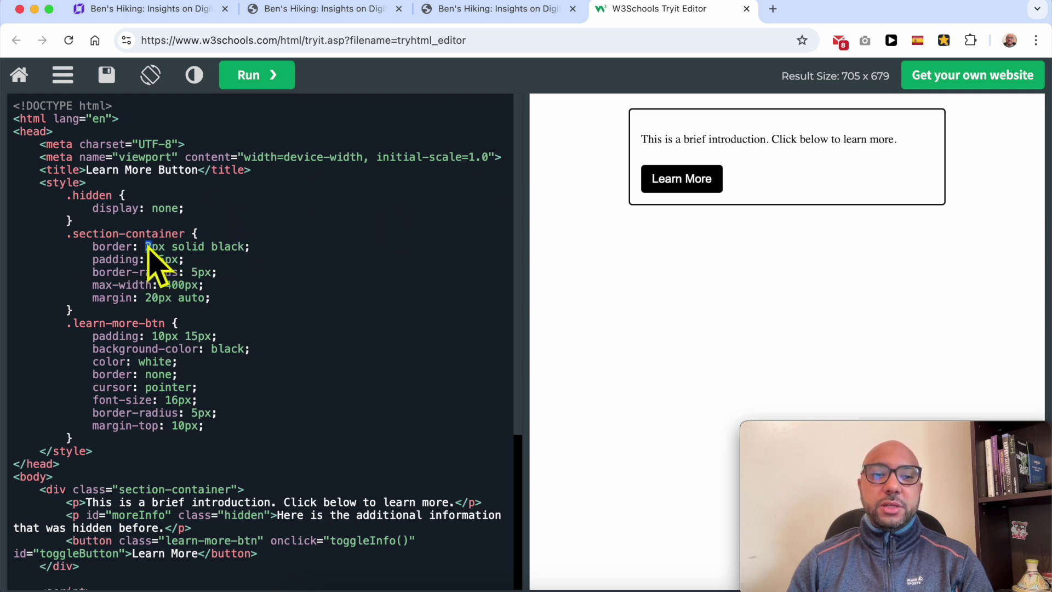
- Preview a 0px border, then set the container border to 2px solid blue and run
{"action": "type", "text": "0"}
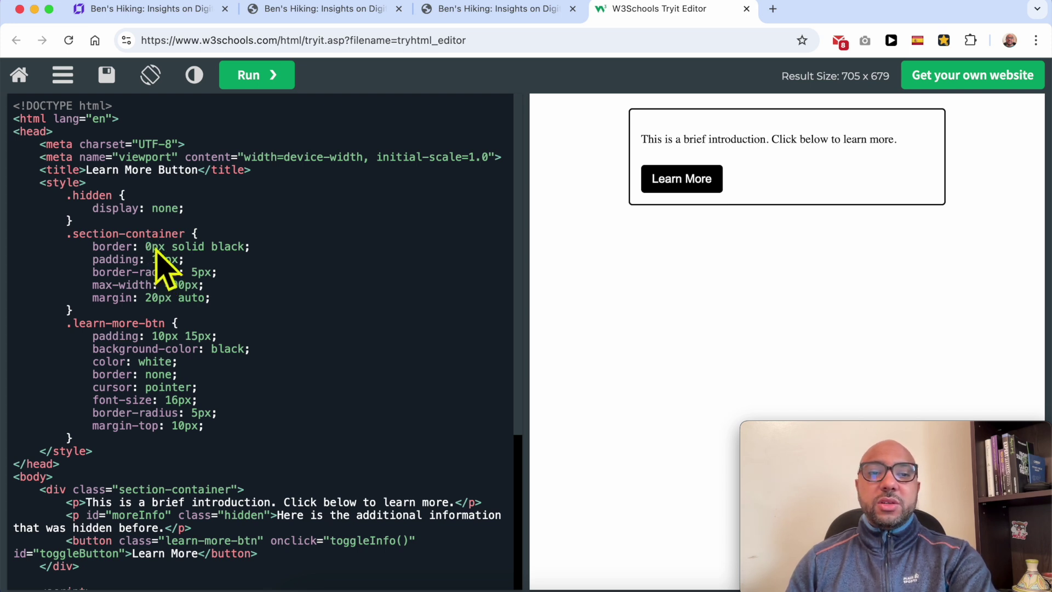
{"action": "left_click", "coordinate": [244, 82]}
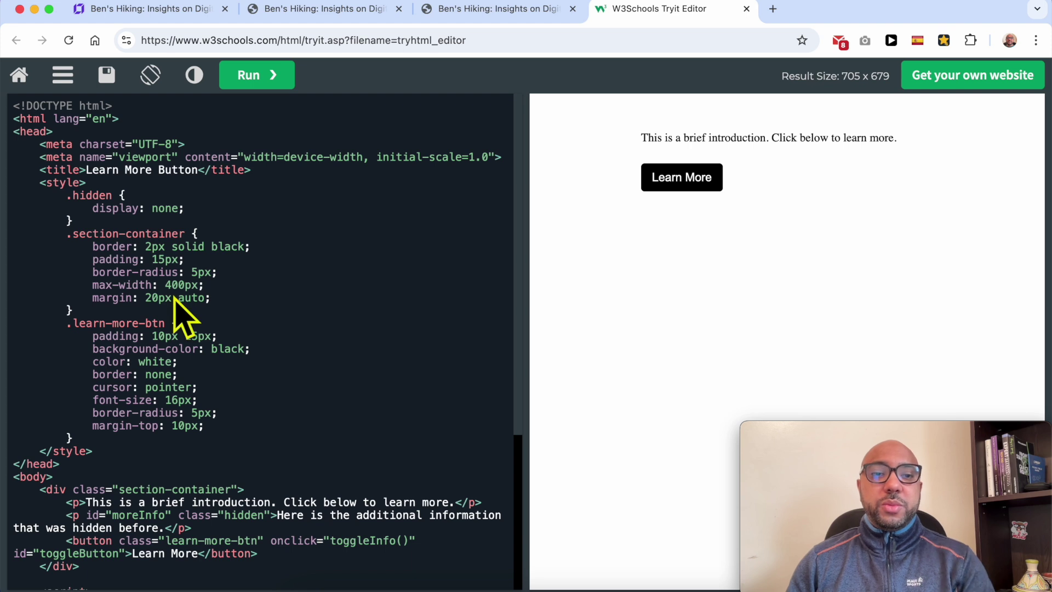
{"action": "left_click", "coordinate": [254, 77]}
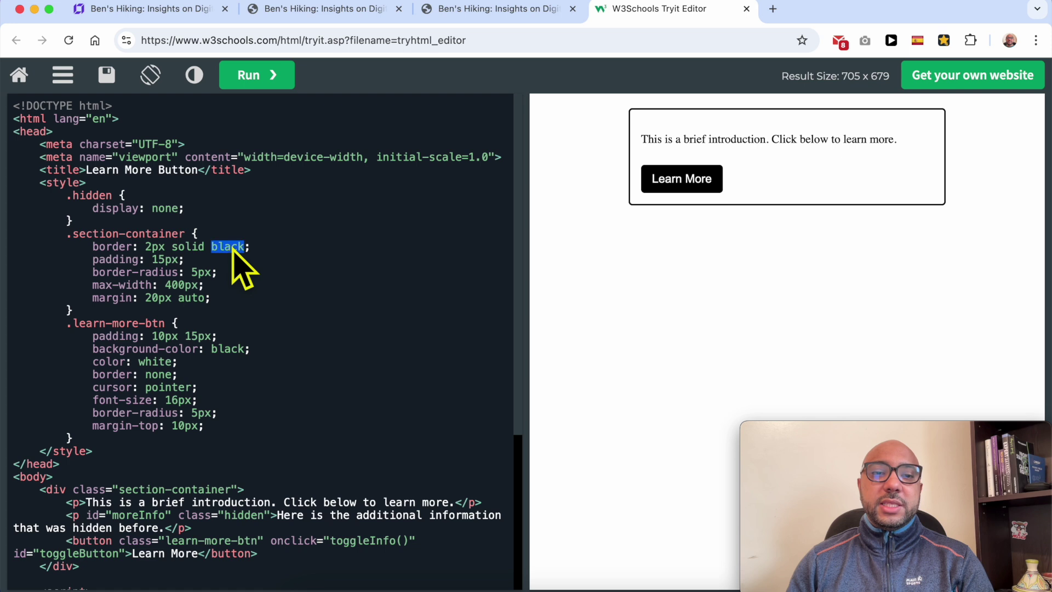
{"action": "type", "text": "lid b"}
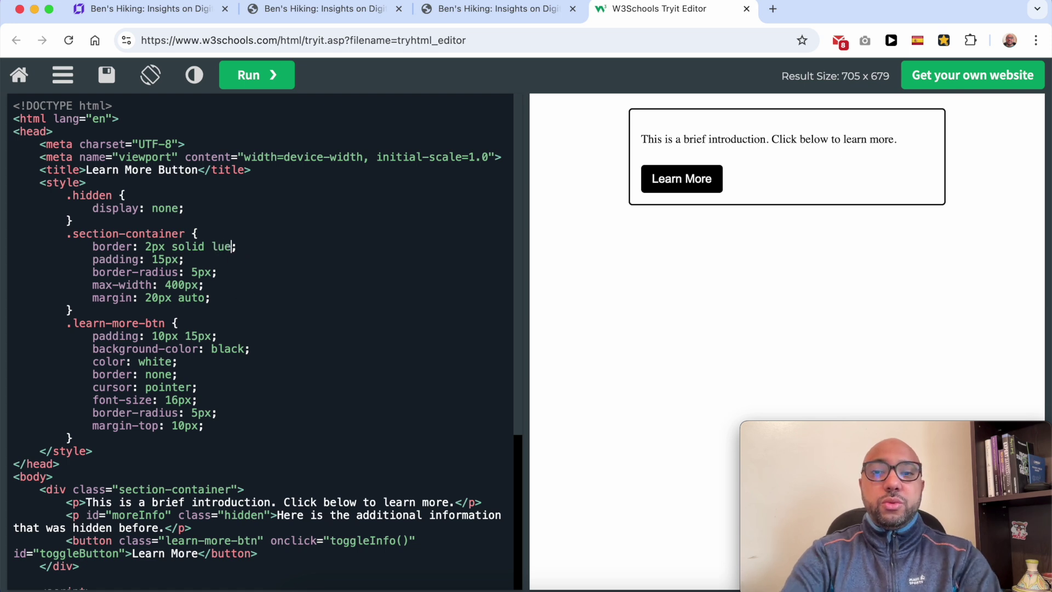
{"action": "type", "text": "lue"}
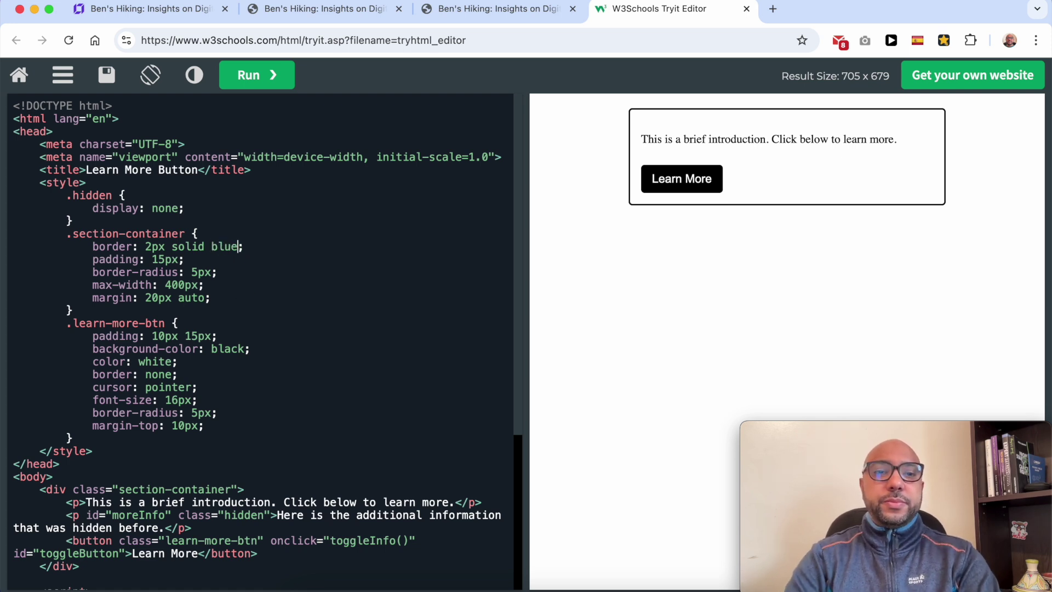
{"action": "left_click", "coordinate": [251, 76]}
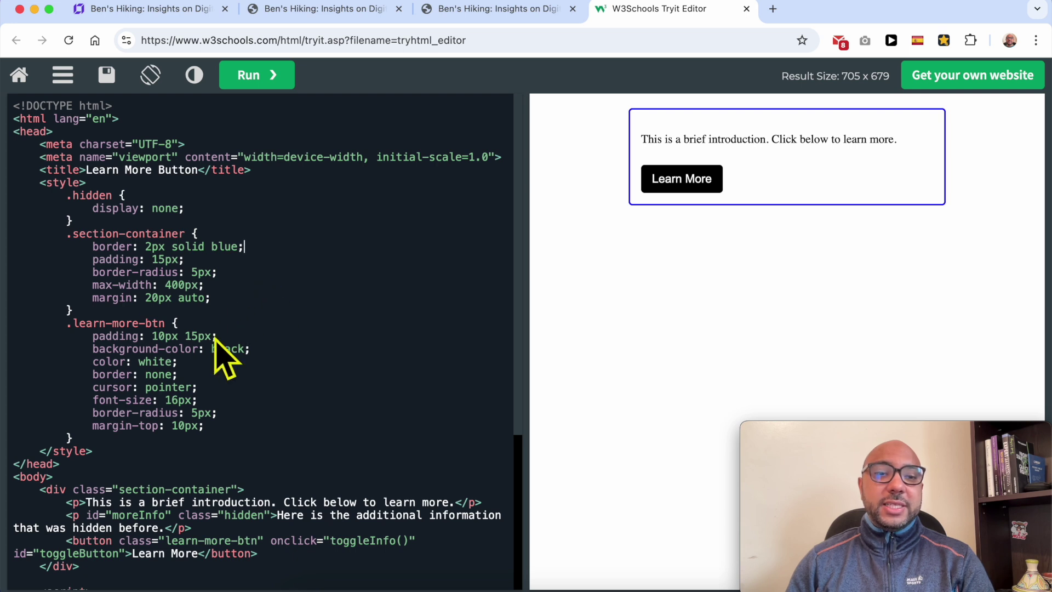
- Change the .learn-more-btn background colour from black to blue
{"action": "scroll", "coordinate": [218, 340], "scroll_direction": "down", "scroll_amount": 3}
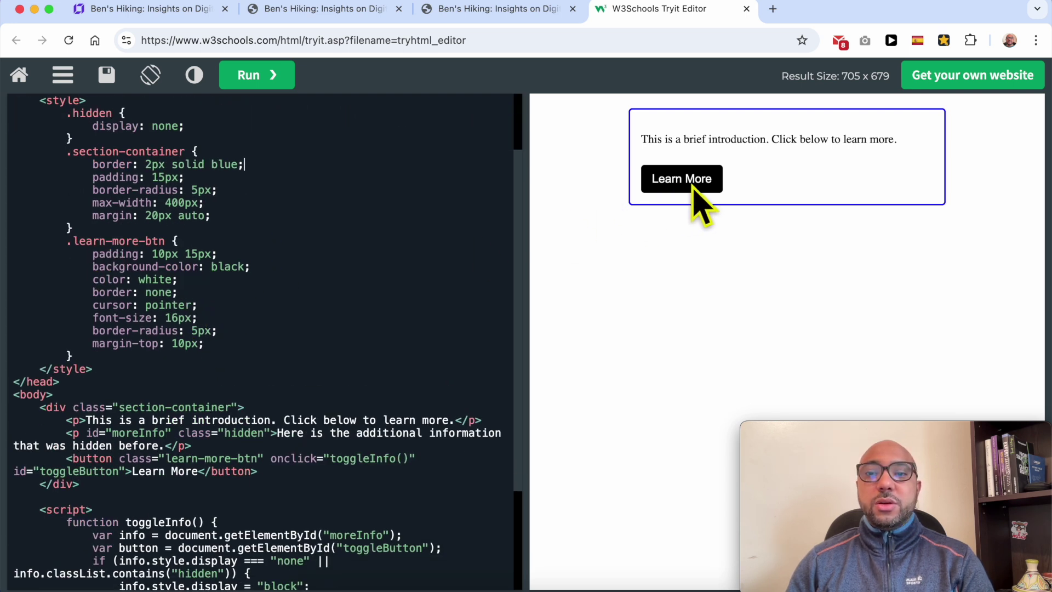
{"action": "left_click_drag", "start_coordinate": [165, 240], "coordinate": [86, 242]}
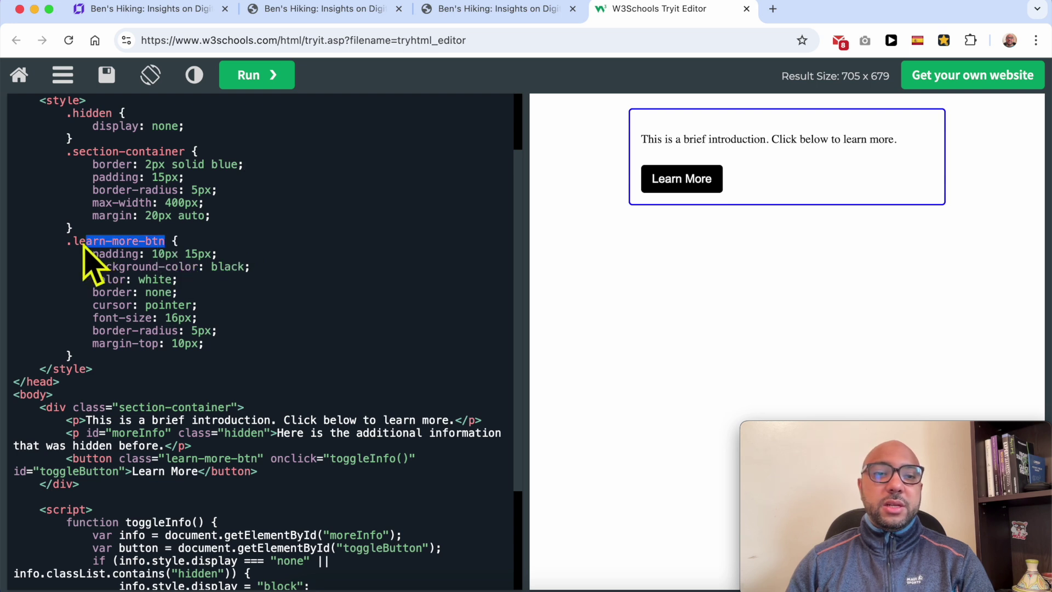
{"action": "left_click", "coordinate": [203, 267]}
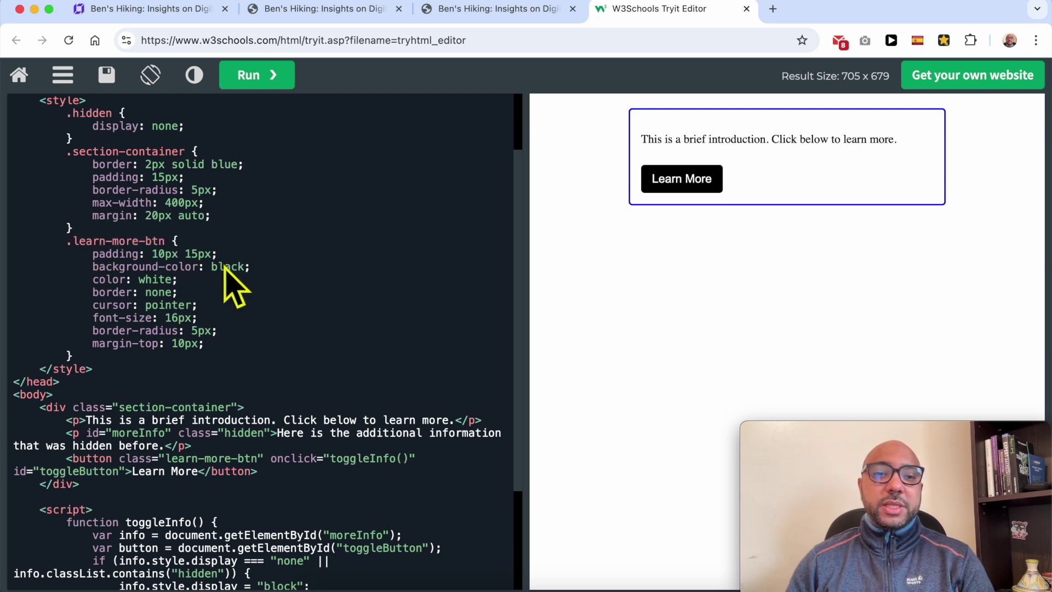
{"action": "type", "text": "blue"}
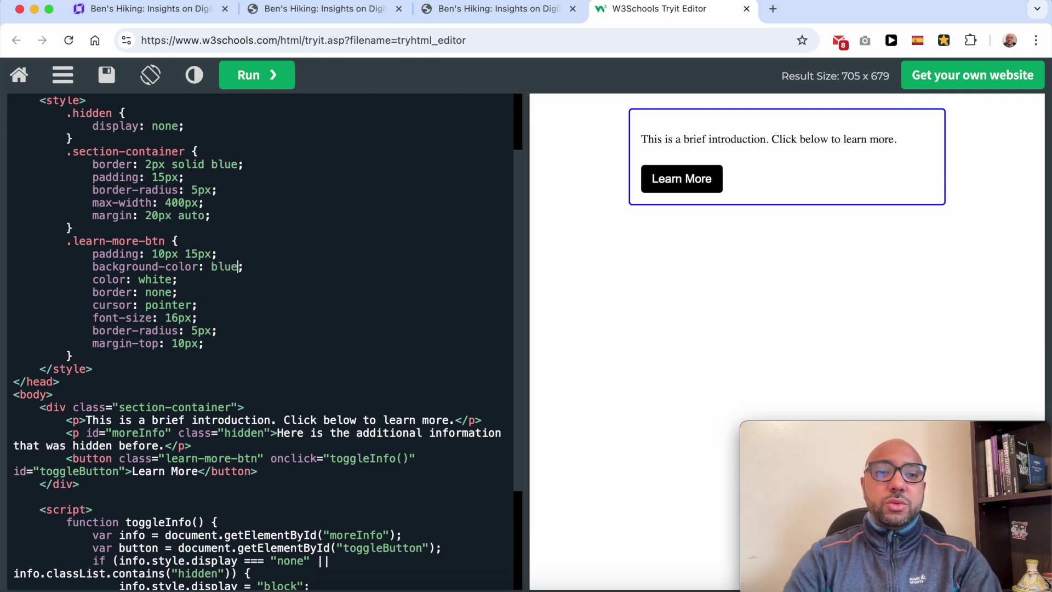
- Run the code and check the blue Learn More button still expands and collapses the extra text
{"action": "left_click", "coordinate": [264, 79]}
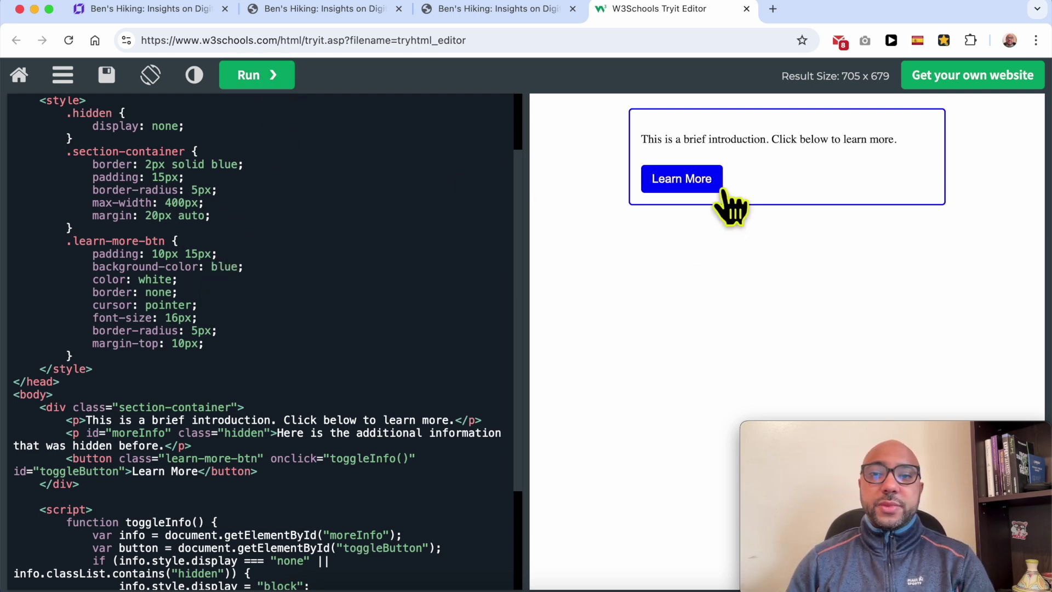
{"action": "left_click", "coordinate": [712, 201]}
{"action": "left_click", "coordinate": [676, 205]}
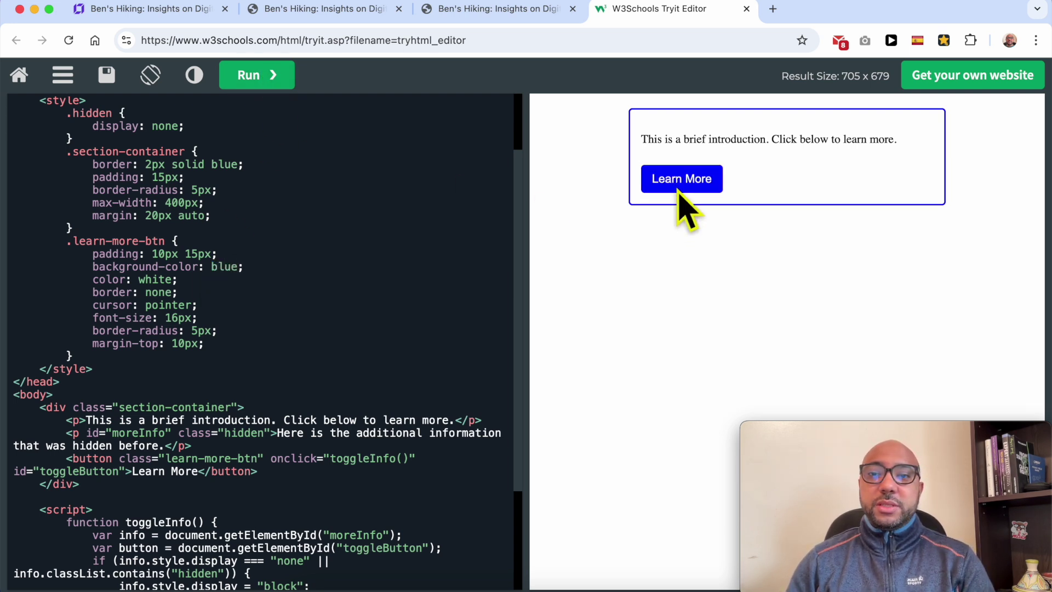
{"action": "triple_click", "coordinate": [722, 144]}
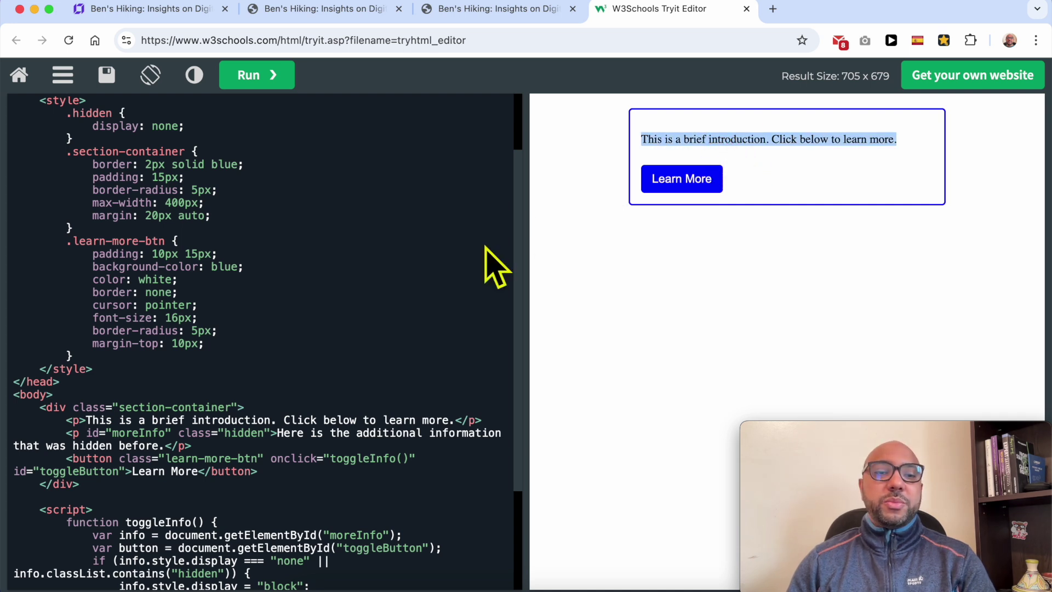
- Replace the intro sentence in the code with the Welcome text and run it
{"action": "scroll", "coordinate": [254, 315], "scroll_direction": "down", "scroll_amount": 5}
{"action": "left_click", "coordinate": [126, 280]}
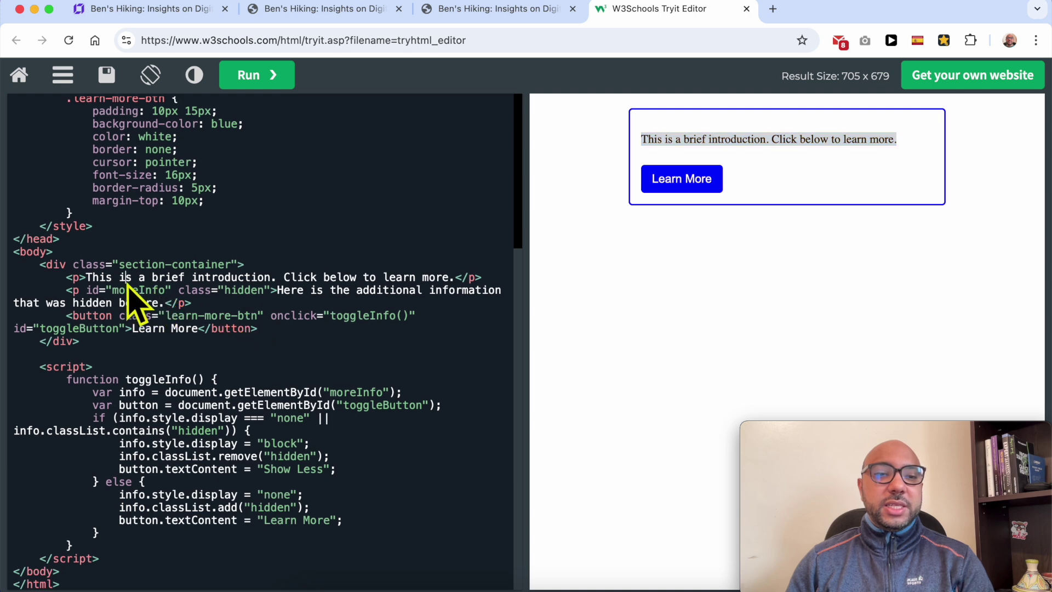
{"action": "left_click_drag", "start_coordinate": [122, 264], "coordinate": [217, 265]}
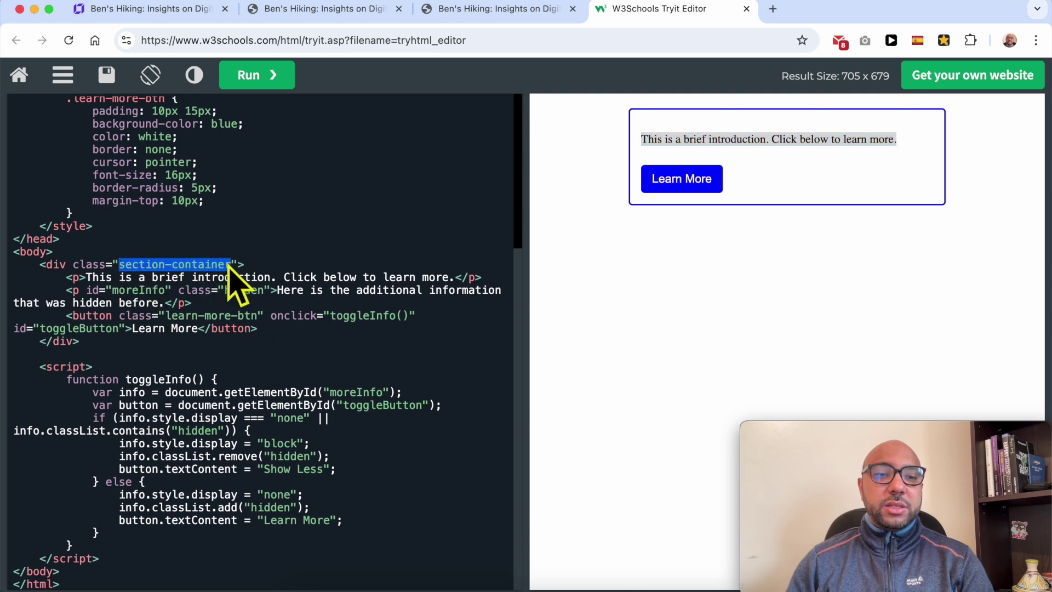
{"action": "left_click", "coordinate": [119, 278]}
{"action": "left_click_drag", "start_coordinate": [87, 278], "coordinate": [454, 281]}
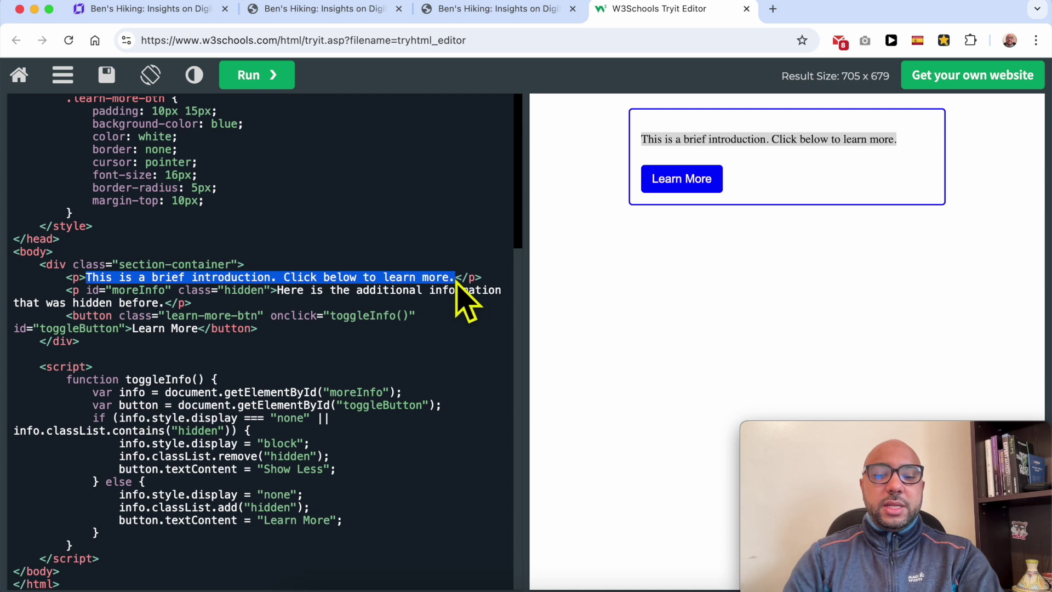
{"action": "type", "text": "Welcome to"}
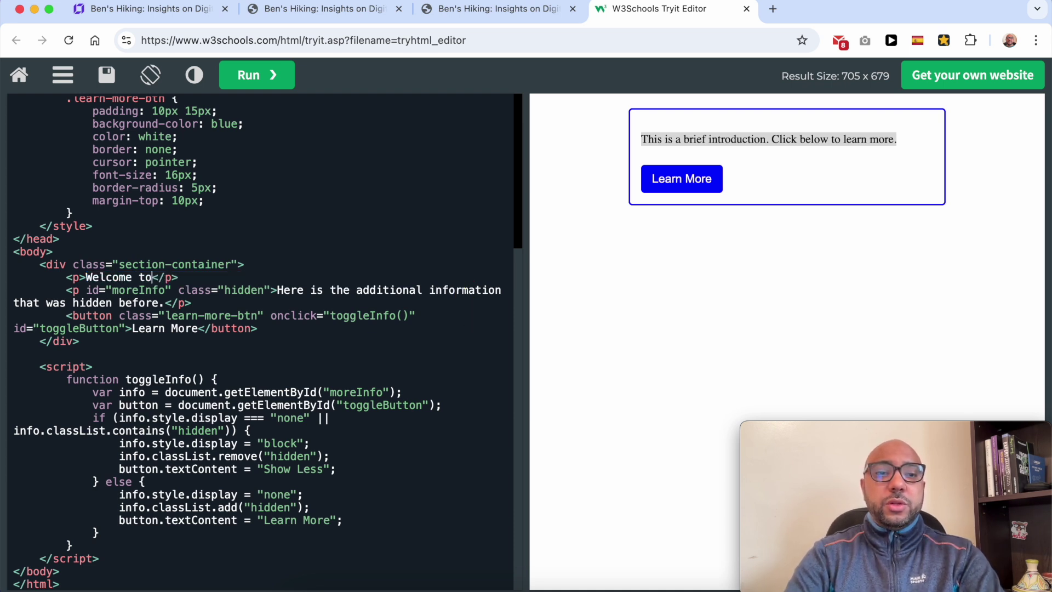
{"action": "left_click", "coordinate": [269, 75]}
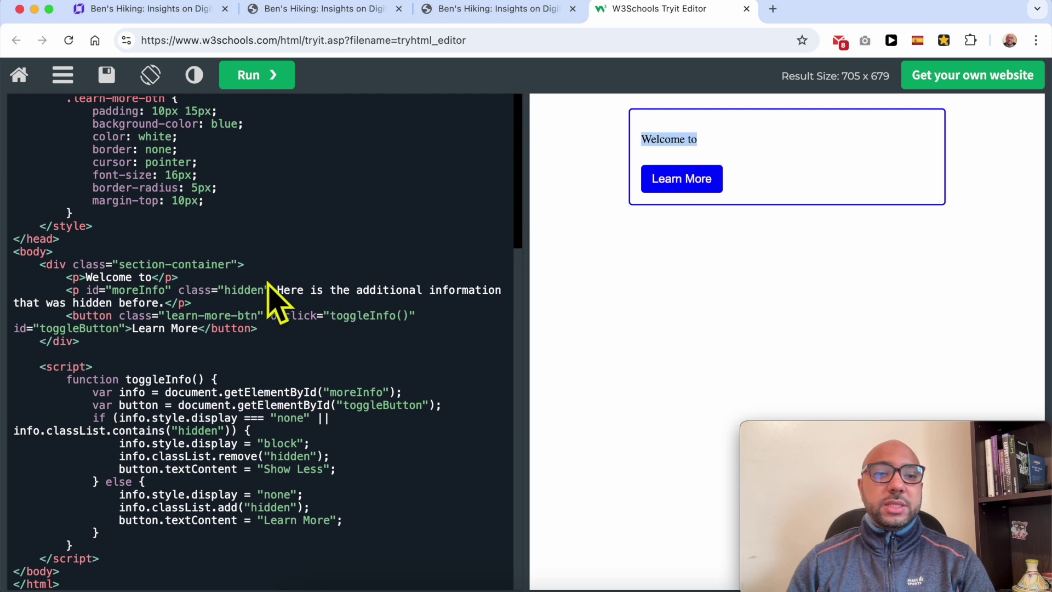
- Change the hidden paragraph's text to 'Ben's Experience'
{"action": "left_click", "coordinate": [291, 291]}
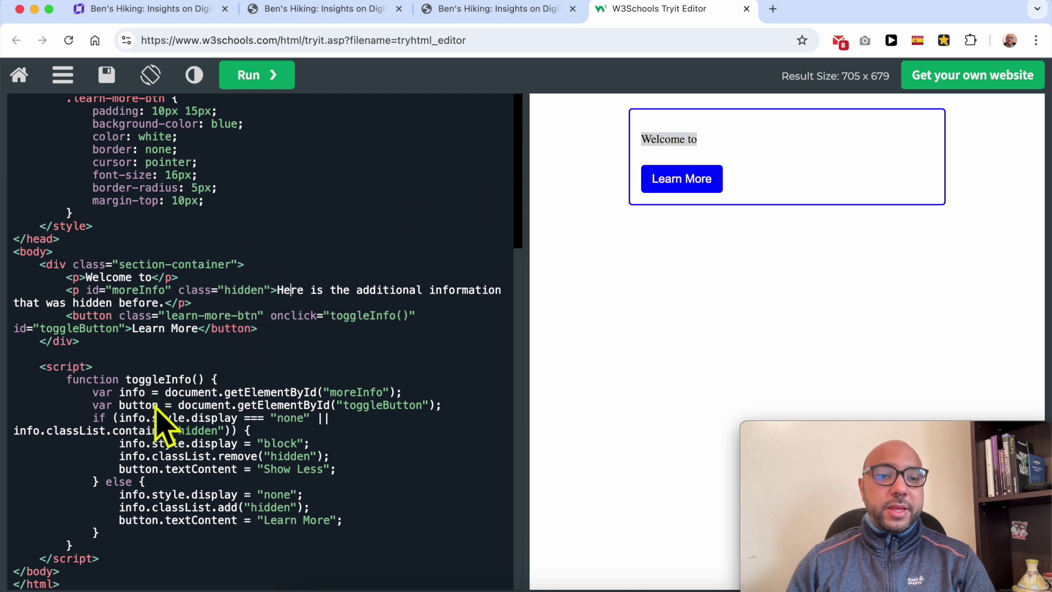
{"action": "left_click", "coordinate": [665, 205]}
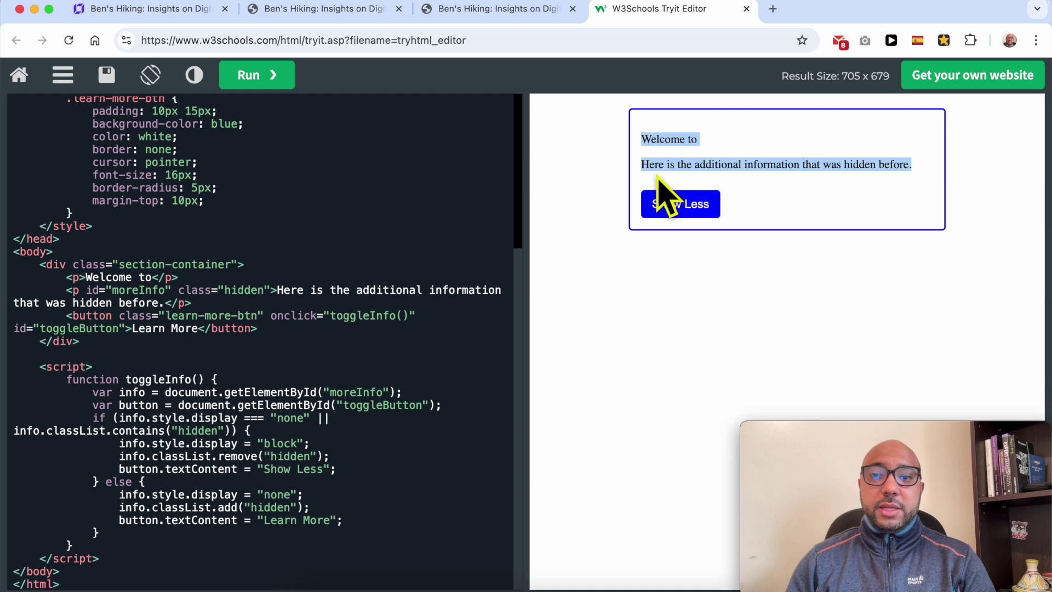
{"action": "left_click", "coordinate": [676, 178]}
{"action": "triple_click", "coordinate": [689, 167]}
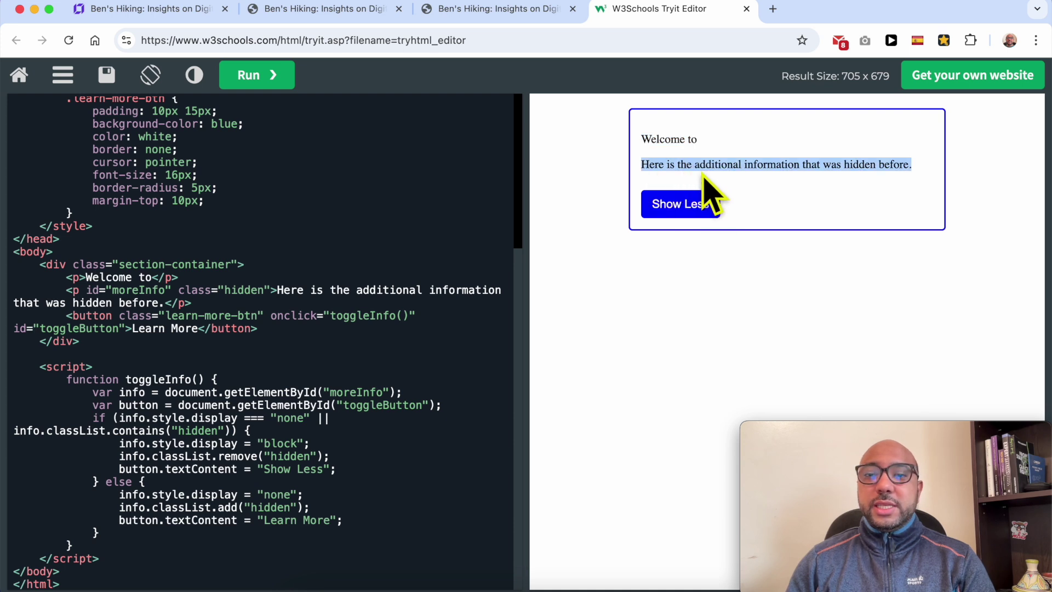
{"action": "left_click", "coordinate": [290, 323]}
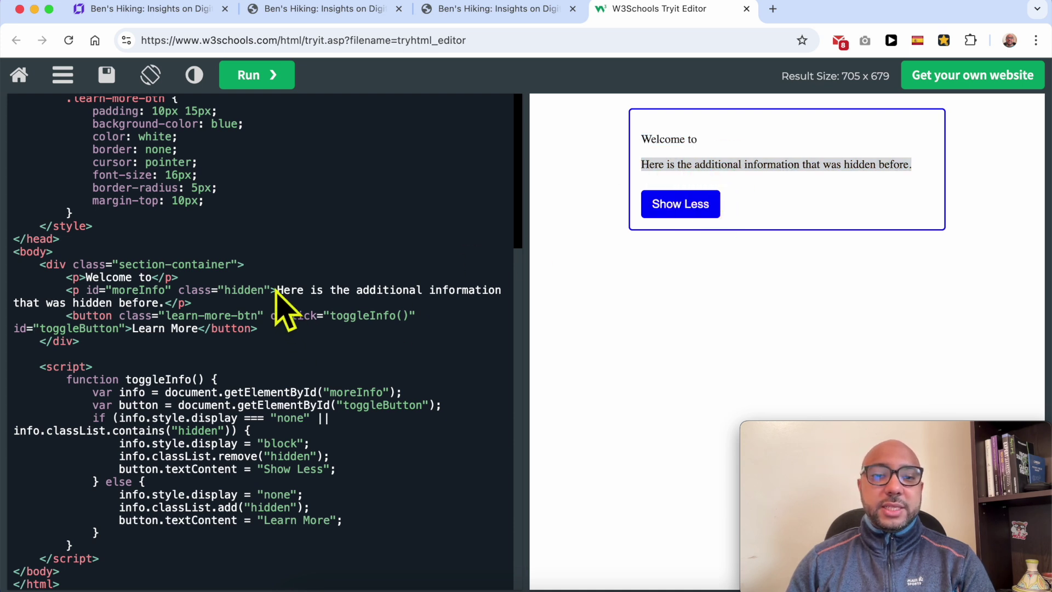
{"action": "left_click_drag", "start_coordinate": [291, 290], "coordinate": [128, 310]}
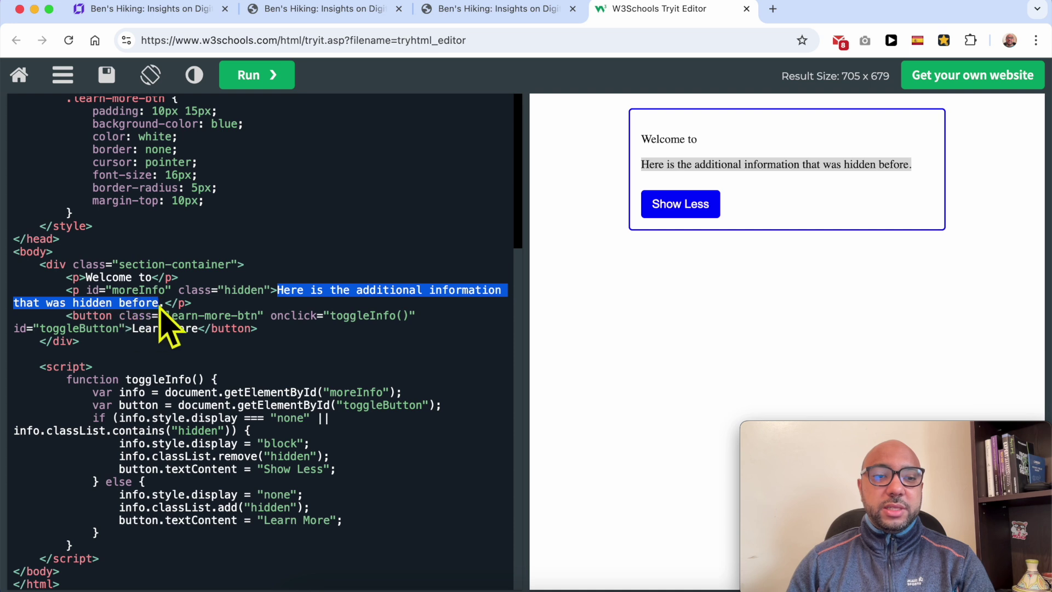
{"action": "type", "text": "Ben's"}
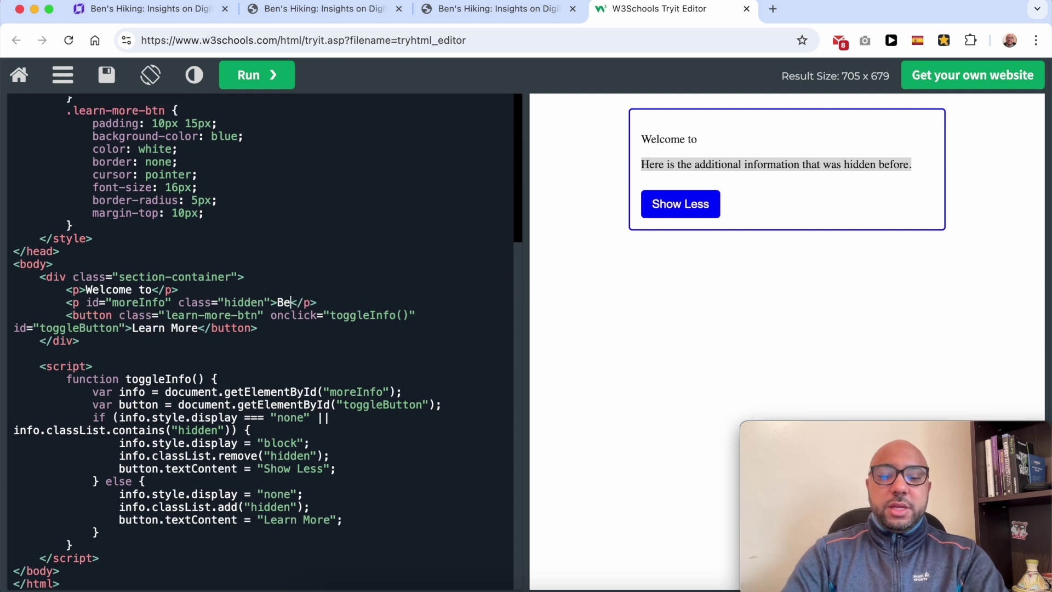
{"action": "type", "text": " Experience"}
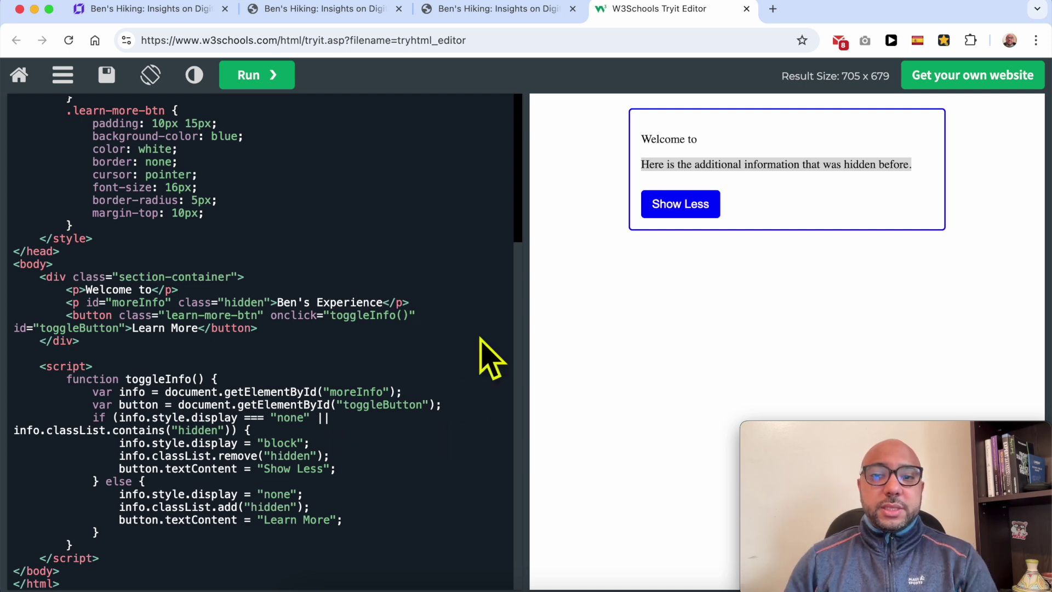
- Rerun and toggle Ben's Experience open, closed and open again in the preview
{"action": "left_click", "coordinate": [264, 82]}
{"action": "left_click", "coordinate": [668, 184]}
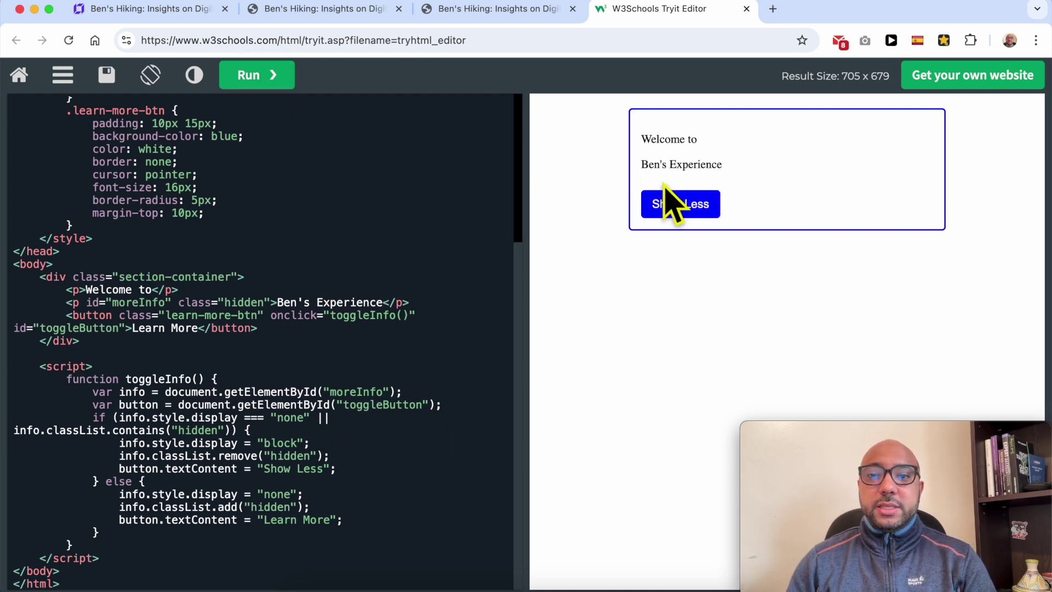
{"action": "left_click", "coordinate": [689, 205]}
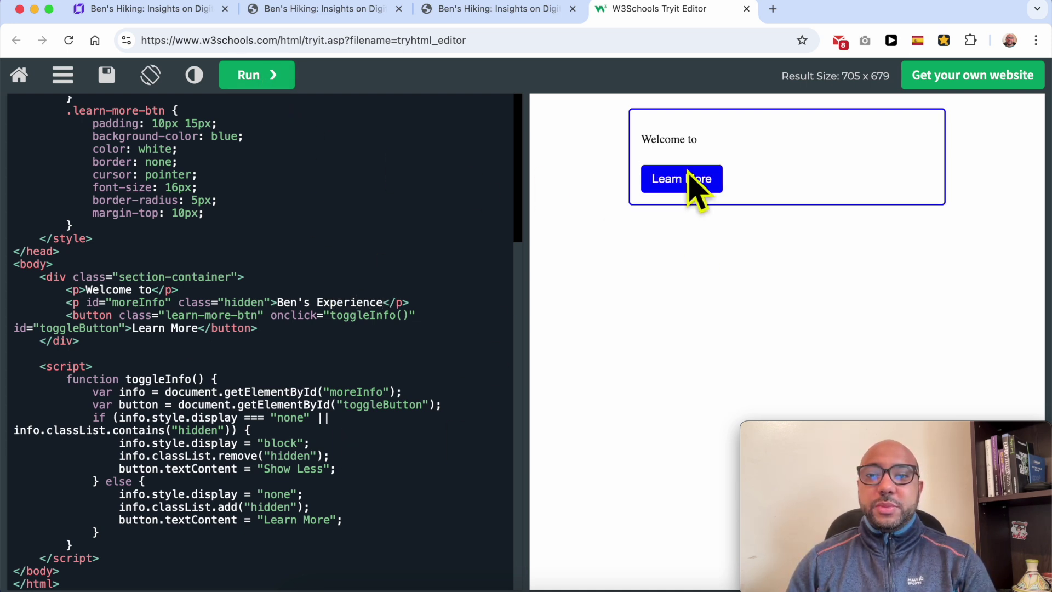
{"action": "left_click", "coordinate": [693, 196]}
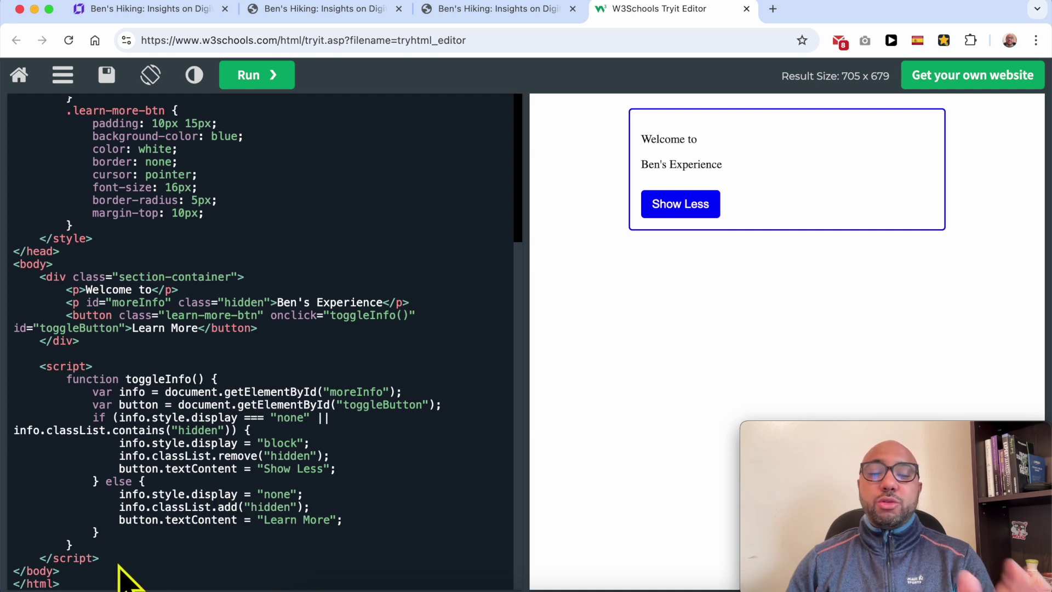
- Select and copy the entire toggle-box code, then return to the Hostinger builder tab
{"action": "left_click_drag", "start_coordinate": [85, 585], "coordinate": [35, 19]}
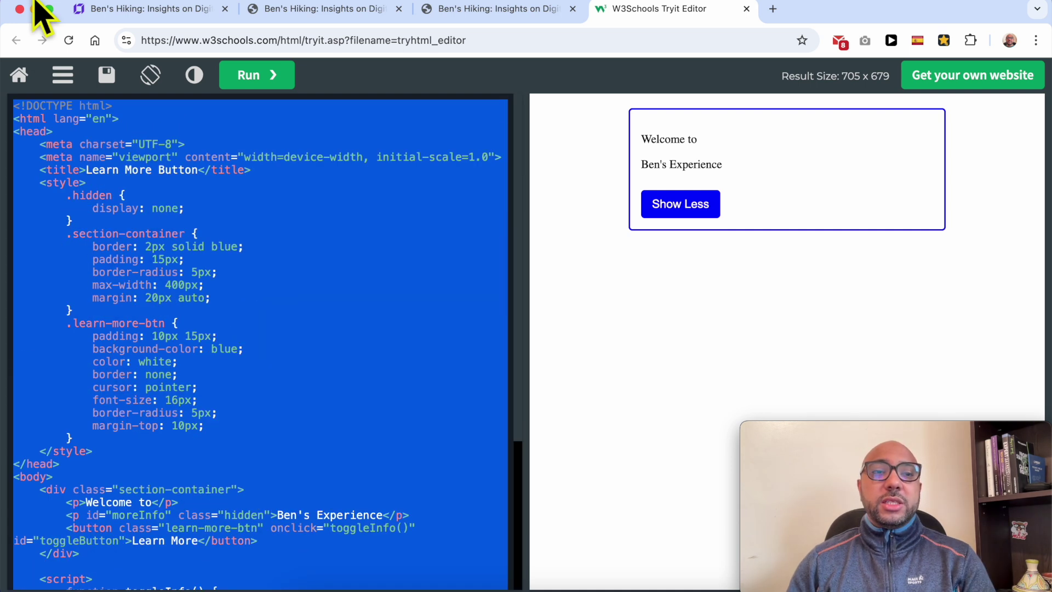
{"action": "right_click", "coordinate": [120, 214]}
{"action": "left_click", "coordinate": [153, 253]}
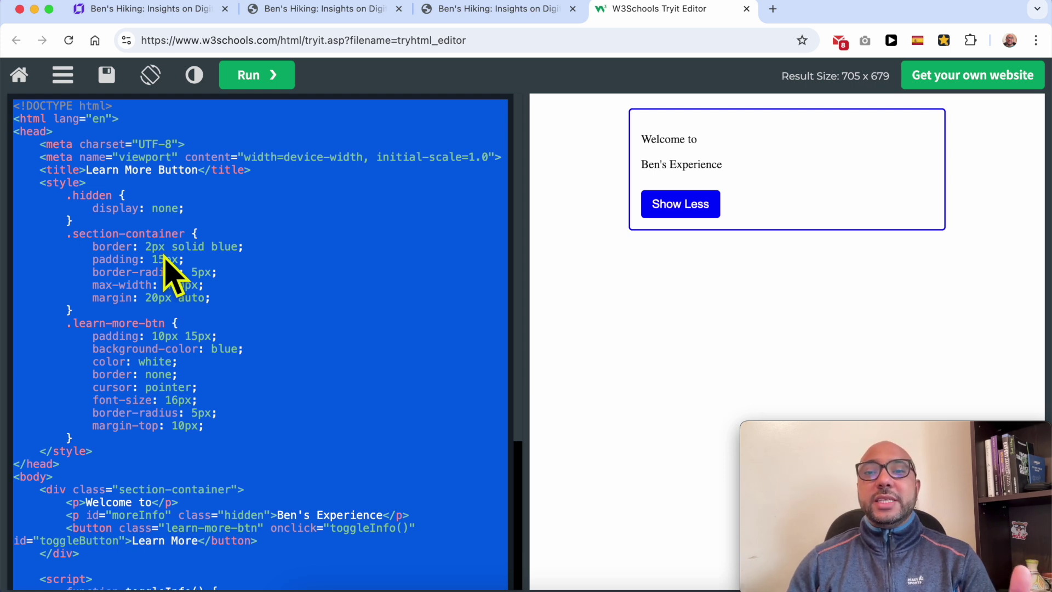
{"action": "left_click", "coordinate": [482, 221]}
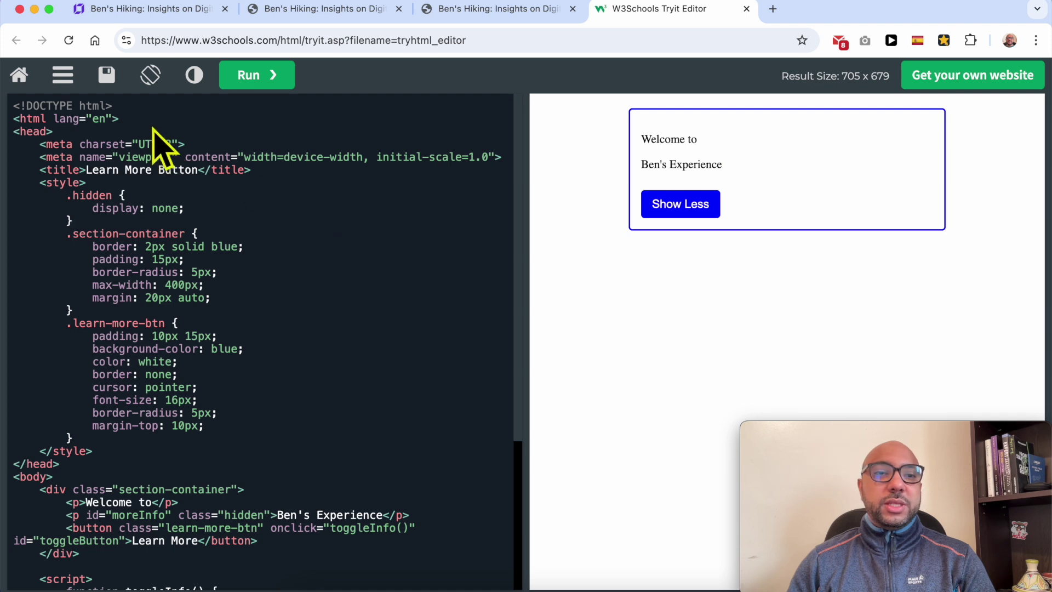
{"action": "left_click", "coordinate": [33, 105]}
{"action": "left_click_drag", "start_coordinate": [33, 105], "coordinate": [92, 585]}
{"action": "right_click", "coordinate": [142, 366]}
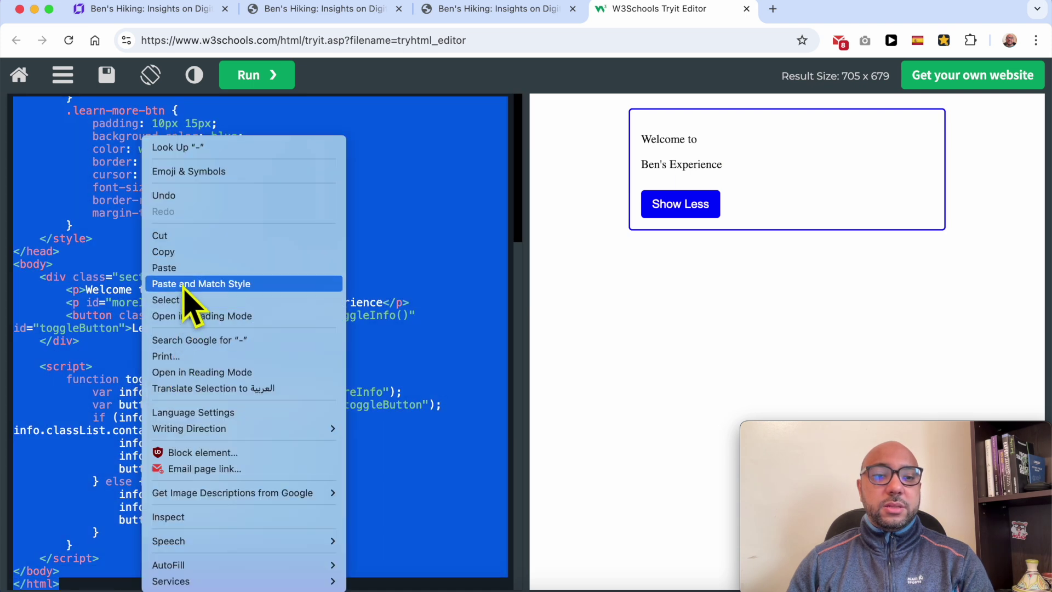
{"action": "left_click", "coordinate": [185, 252]}
{"action": "left_click", "coordinate": [216, 10]}
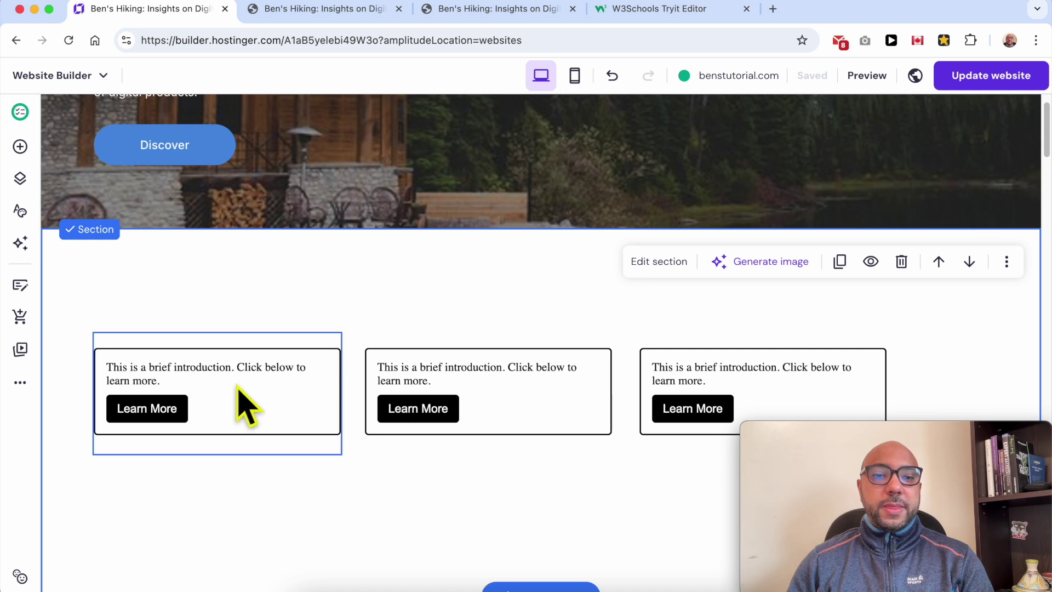
- Replace the first box's embed code with the pasted toggle code and save it
{"action": "left_click", "coordinate": [222, 363]}
{"action": "left_click", "coordinate": [143, 303]}
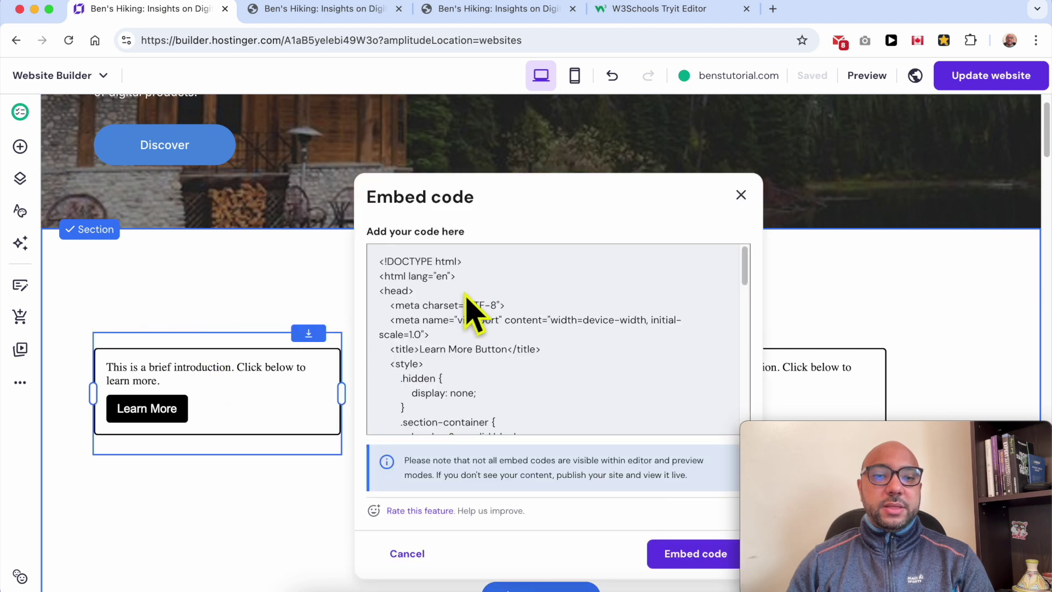
{"action": "triple_click", "coordinate": [466, 310]}
{"action": "key", "text": "super+a"}
{"action": "key", "text": "BackSpace"}
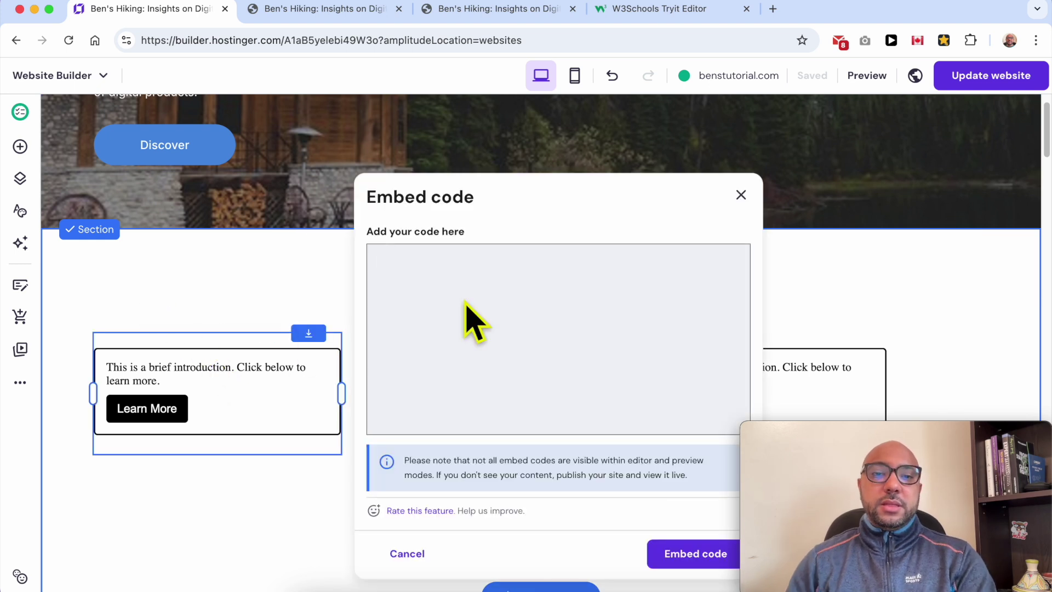
{"action": "right_click", "coordinate": [505, 329]}
{"action": "left_click", "coordinate": [515, 381]}
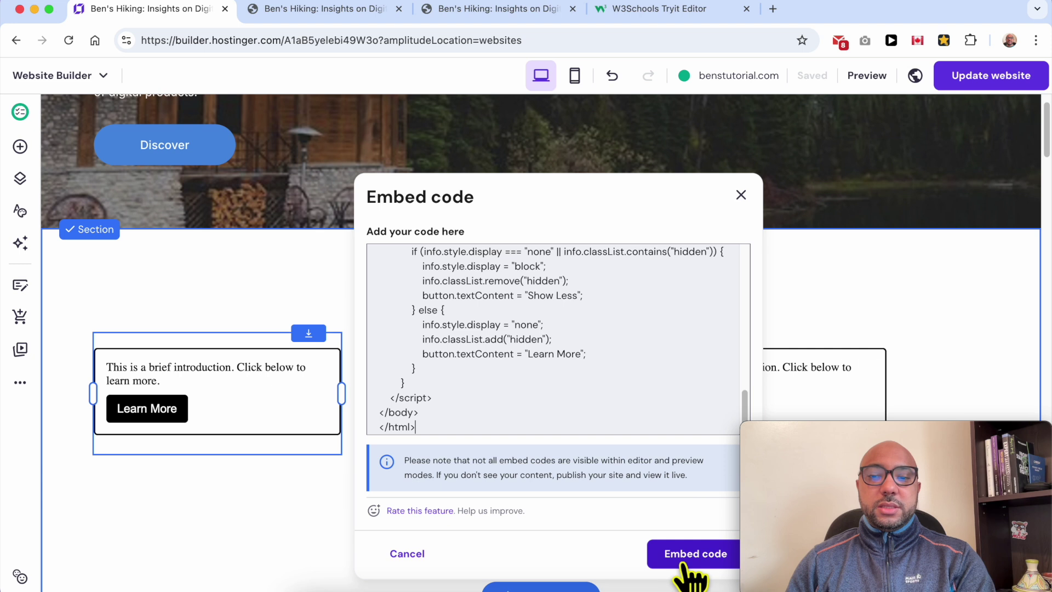
{"action": "left_click", "coordinate": [671, 553]}
- Publish the website and open the live site in a new tab
{"action": "left_click", "coordinate": [693, 301]}
{"action": "left_click", "coordinate": [964, 82]}
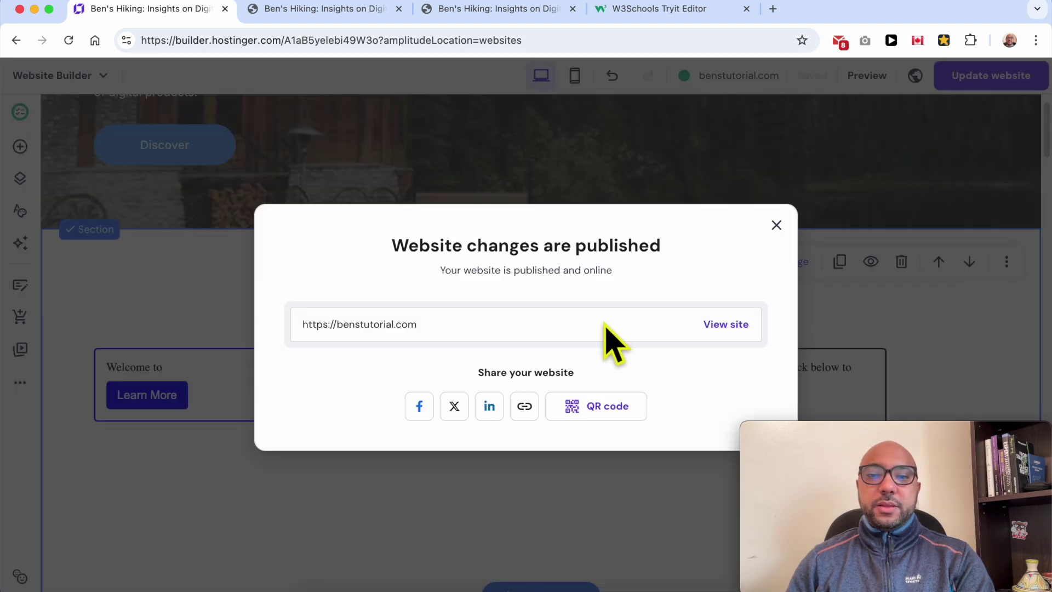
{"action": "left_click", "coordinate": [736, 326]}
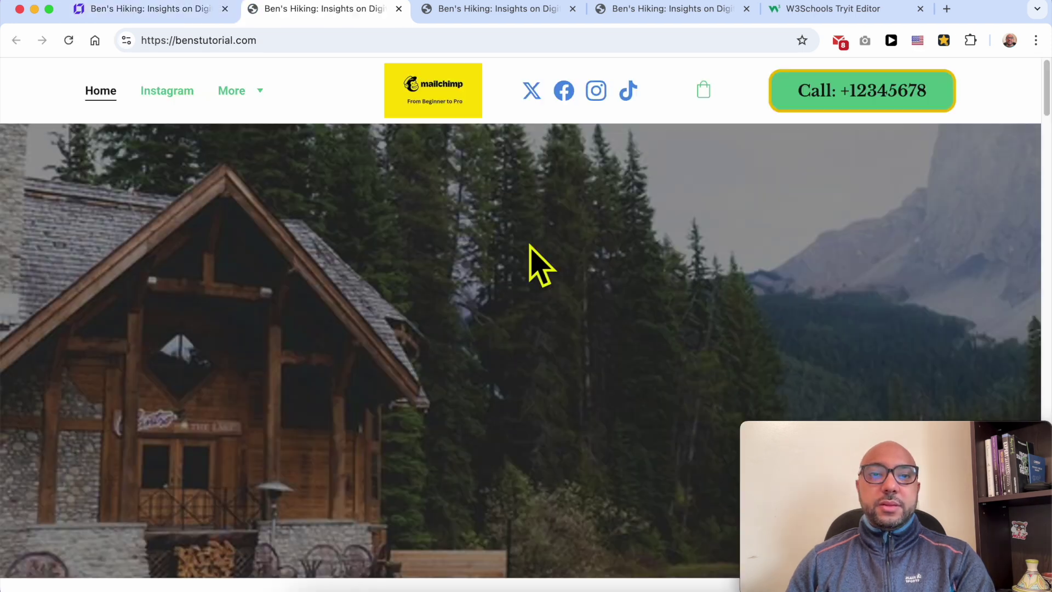
- Toggle the live site's first blue box several times to confirm Ben's Experience shows and hides
{"action": "scroll", "coordinate": [523, 277], "scroll_direction": "down", "scroll_amount": 4}
{"action": "scroll", "coordinate": [524, 277], "scroll_direction": "down", "scroll_amount": 5}
{"action": "left_click", "coordinate": [131, 178]}
{"action": "left_click", "coordinate": [136, 176]}
{"action": "left_click", "coordinate": [138, 174]}
{"action": "left_click", "coordinate": [147, 189]}
{"action": "left_click", "coordinate": [142, 173]}
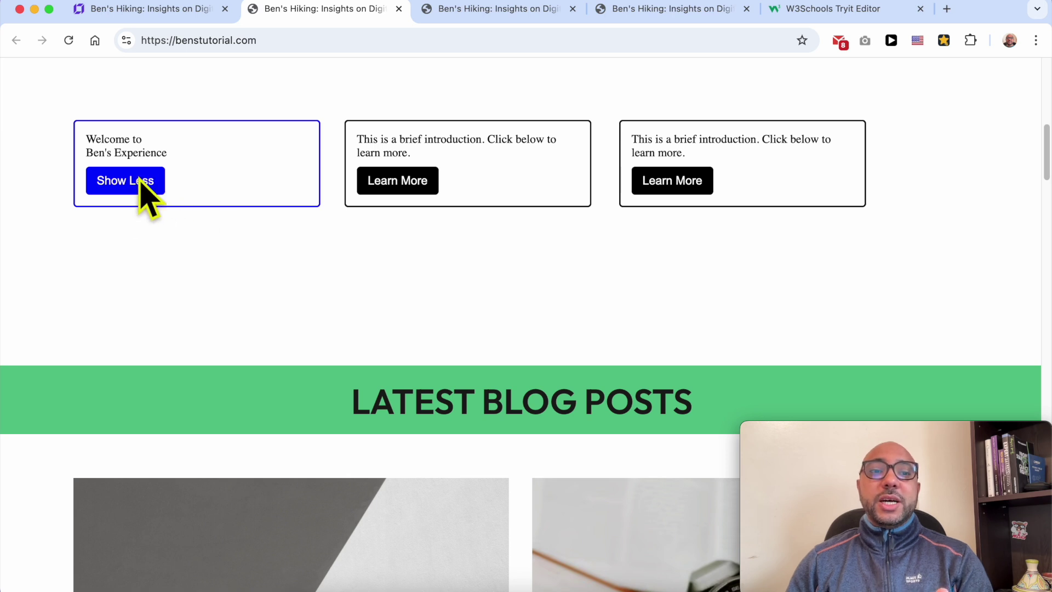
{"action": "left_click", "coordinate": [129, 192]}
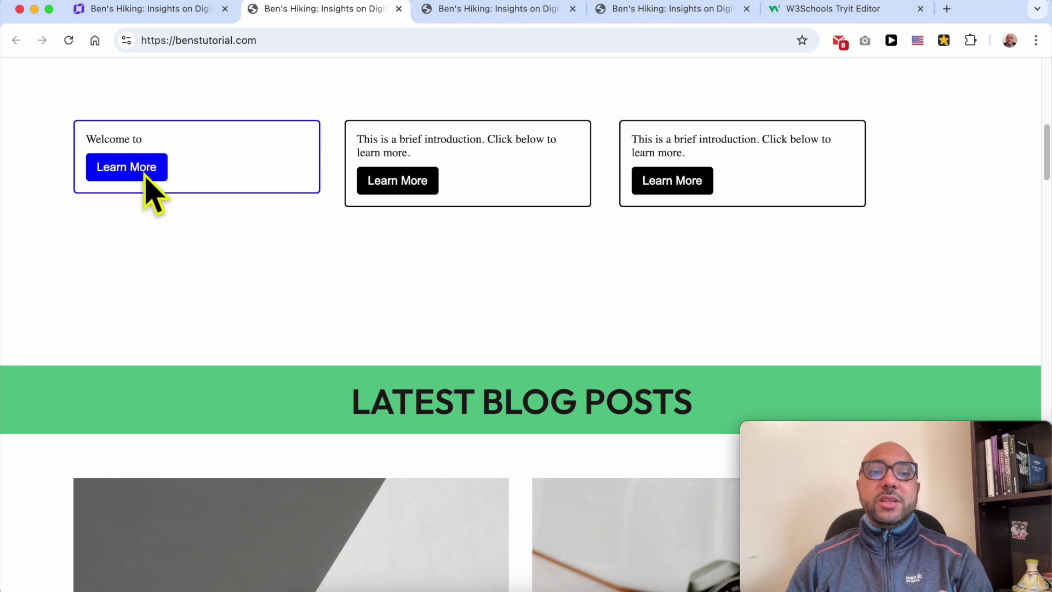
{"action": "left_click", "coordinate": [156, 175]}
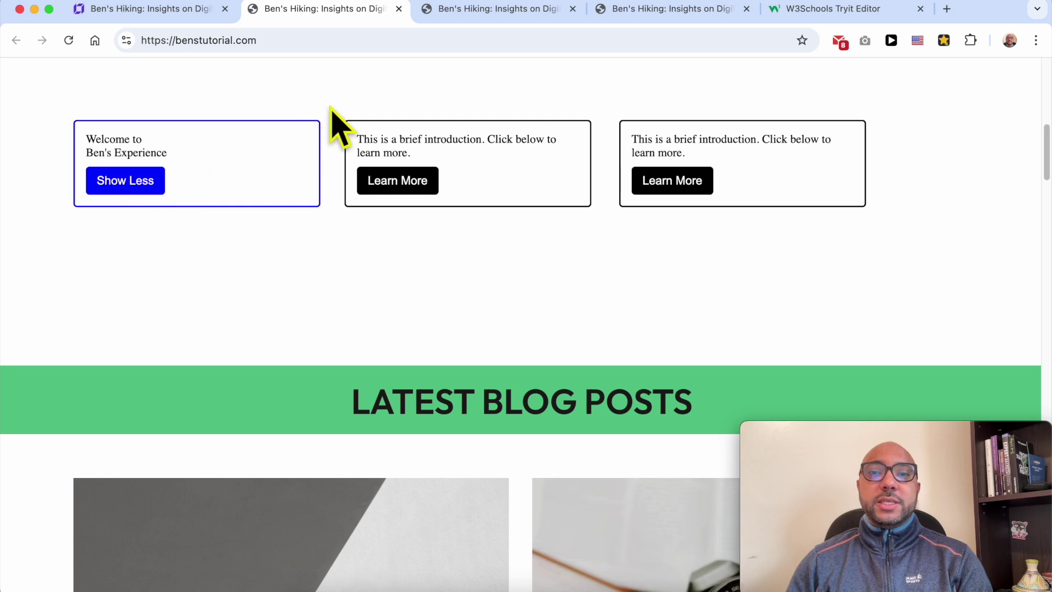
{"action": "left_click", "coordinate": [625, 10]}
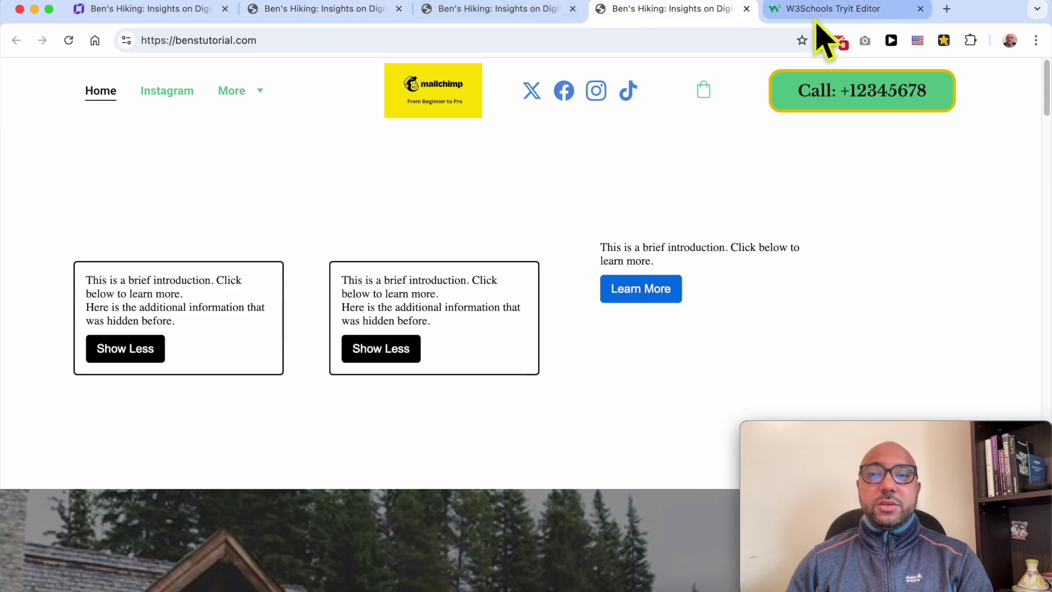
- Back in the Tryit Editor, search the code for 'show less'
{"action": "left_click", "coordinate": [816, 10]}
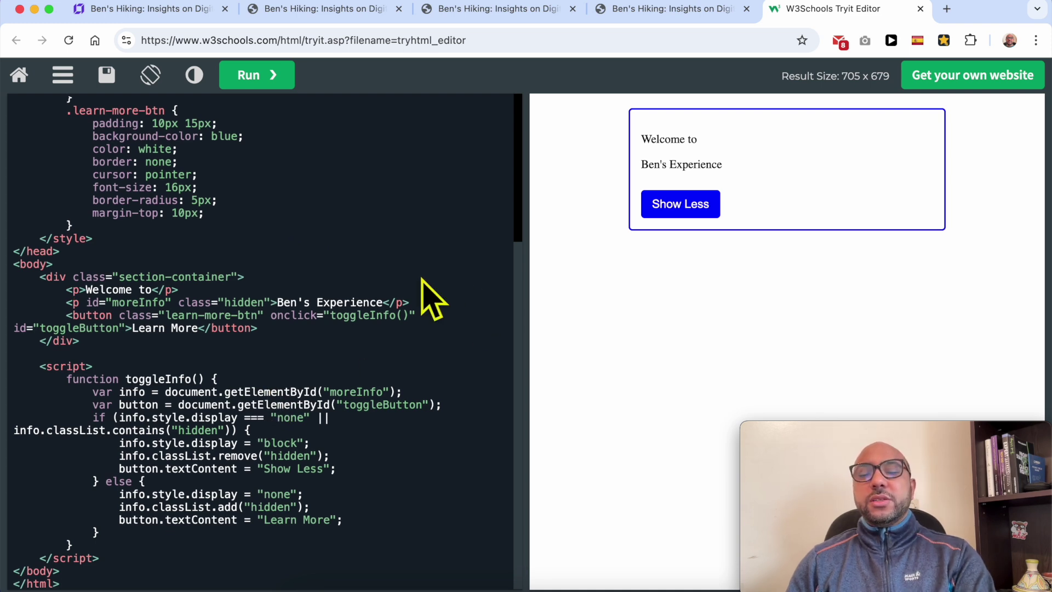
{"action": "scroll", "coordinate": [188, 305], "scroll_direction": "up", "scroll_amount": 5}
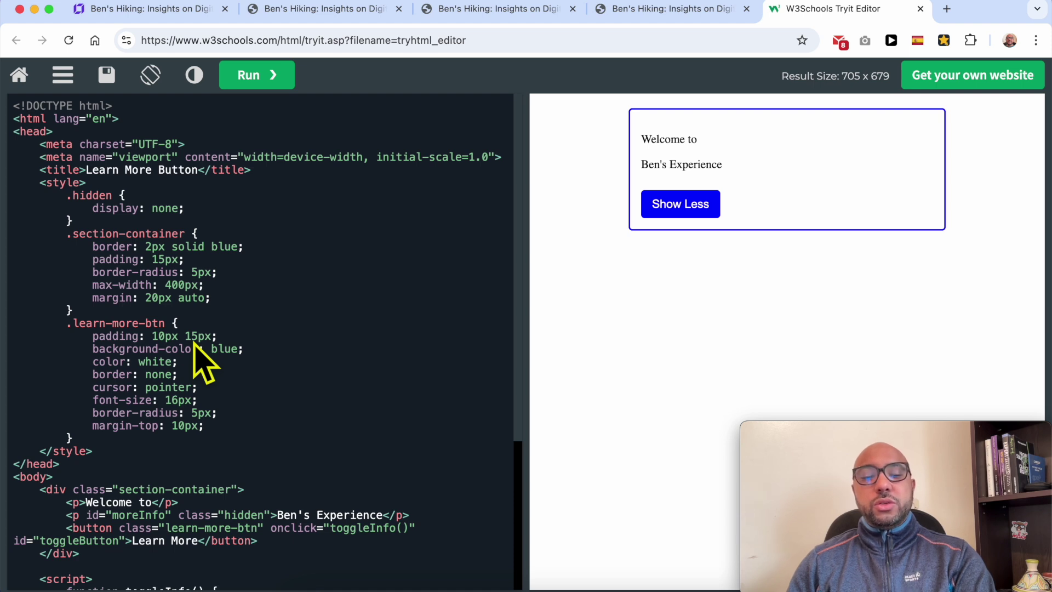
{"action": "key", "text": "super+f"}
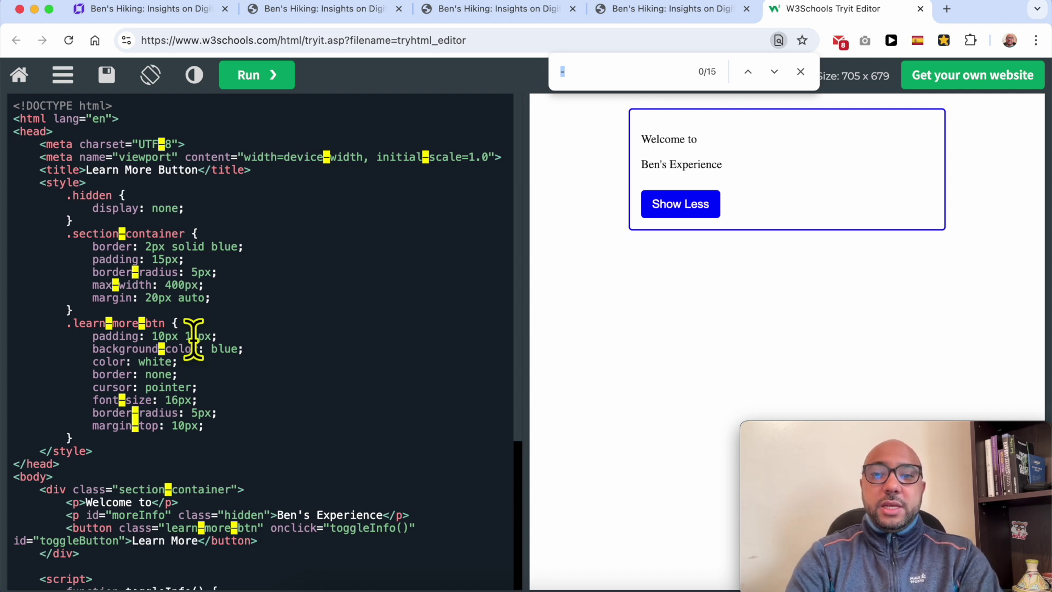
{"action": "type", "text": "show more"}
{"action": "key", "text": "BackSpace"}
{"action": "key", "text": "BackSpace"}
{"action": "key", "text": "BackSpace"}
{"action": "key", "text": "BackSpace"}
{"action": "key", "text": "BackSpace"}
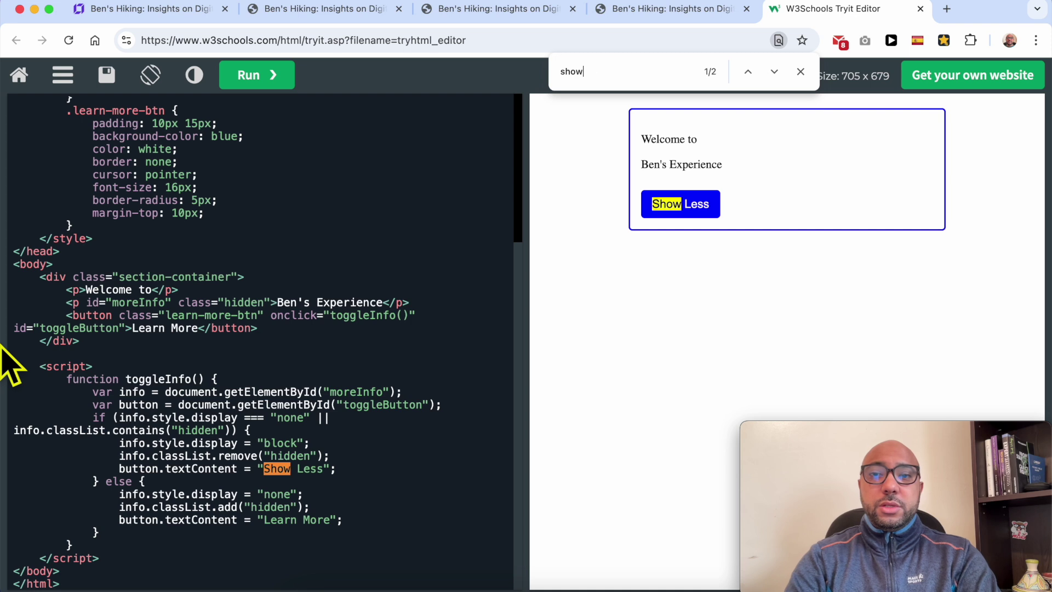
{"action": "type", "text": "less"}
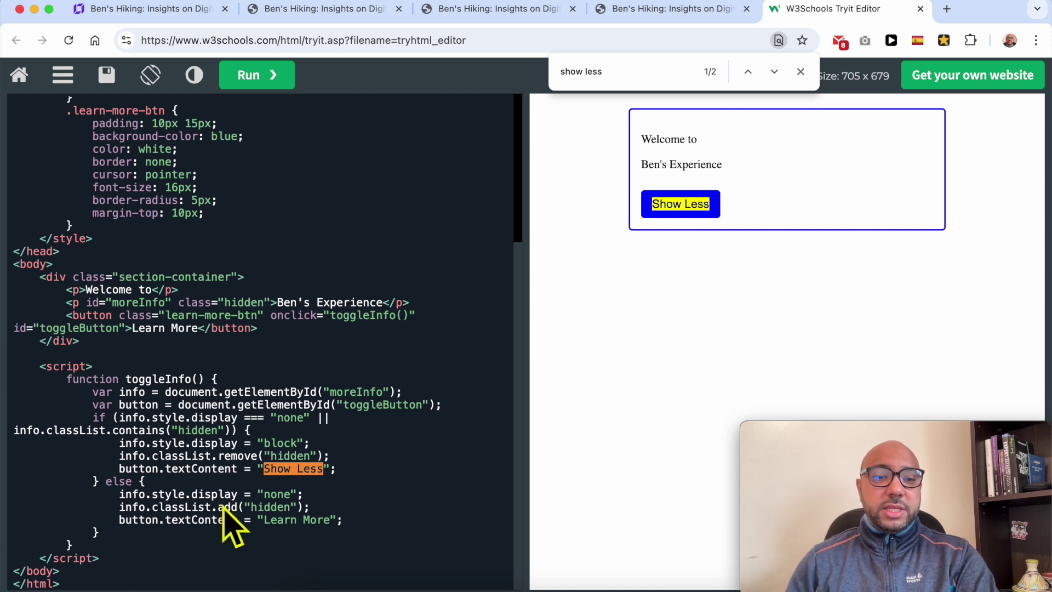
- Replace the expanded-state 'Show Less' label with a symbol, test it, then clear the label
{"action": "left_click", "coordinate": [132, 474]}
{"action": "left_click_drag", "start_coordinate": [120, 470], "coordinate": [317, 471]}
{"action": "left_click", "coordinate": [266, 470]}
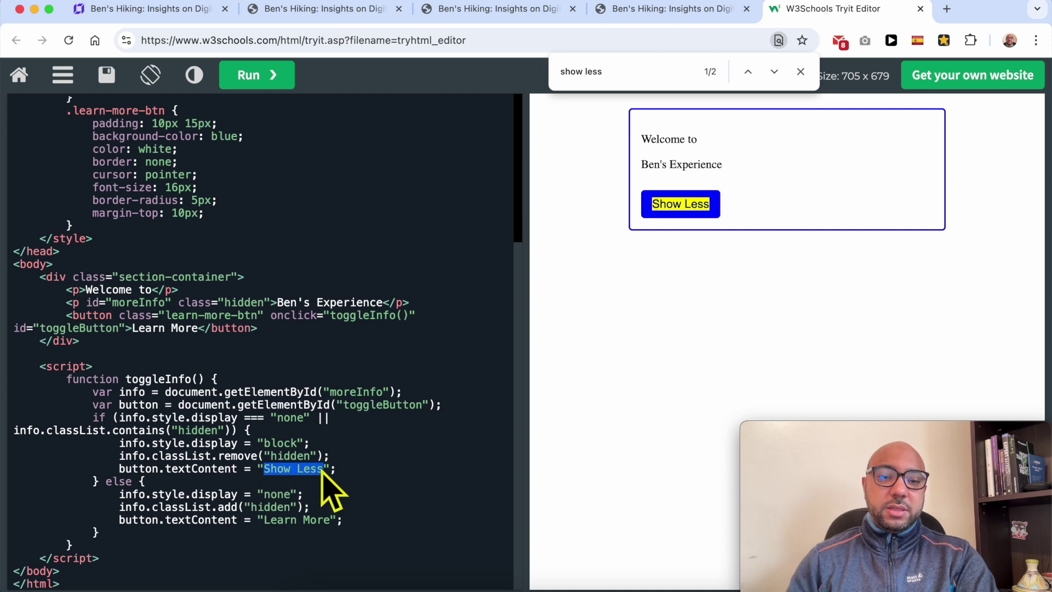
{"action": "type", "text": "S"}
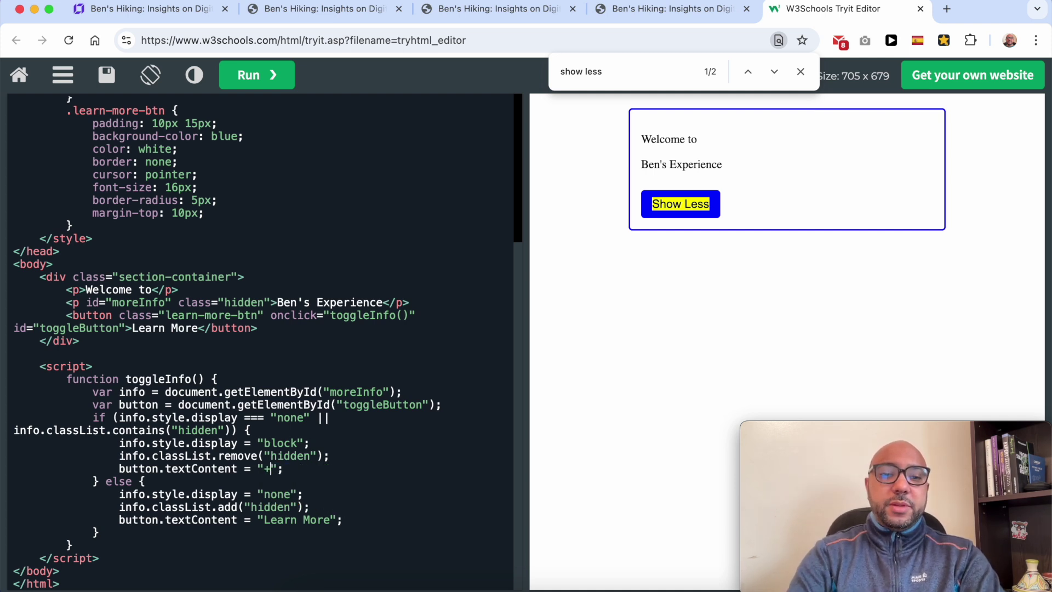
{"action": "left_click", "coordinate": [709, 214]}
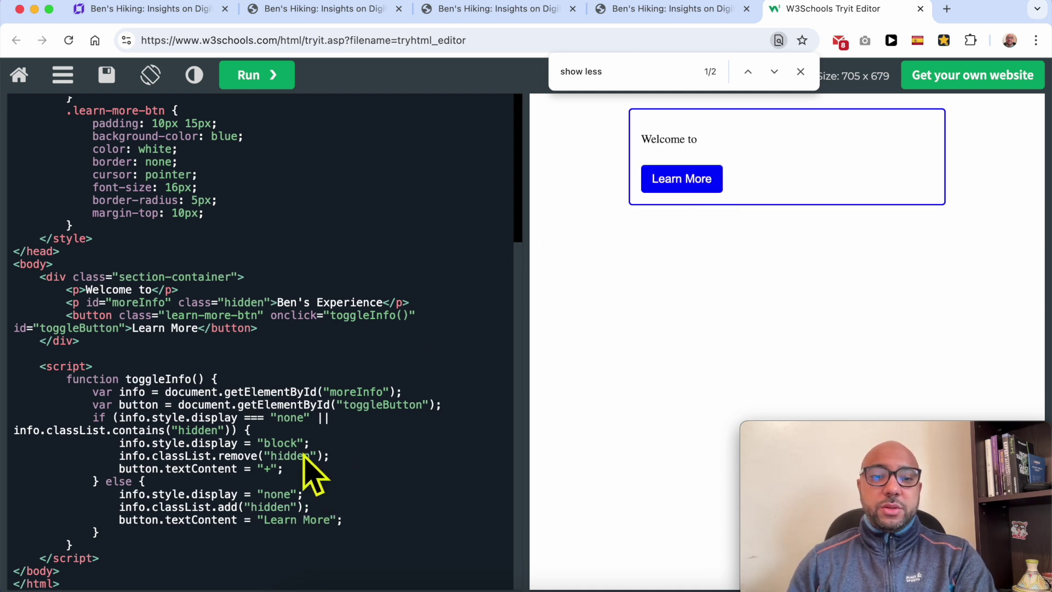
{"action": "left_click", "coordinate": [269, 469]}
{"action": "key", "text": "BackSpace"}
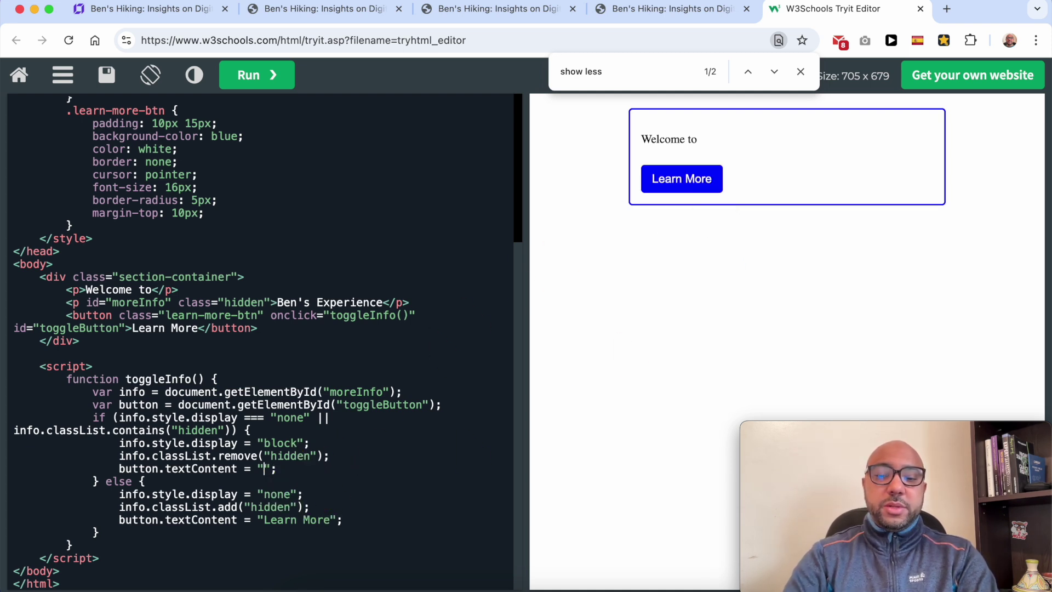
{"action": "type", "text": "learn"}
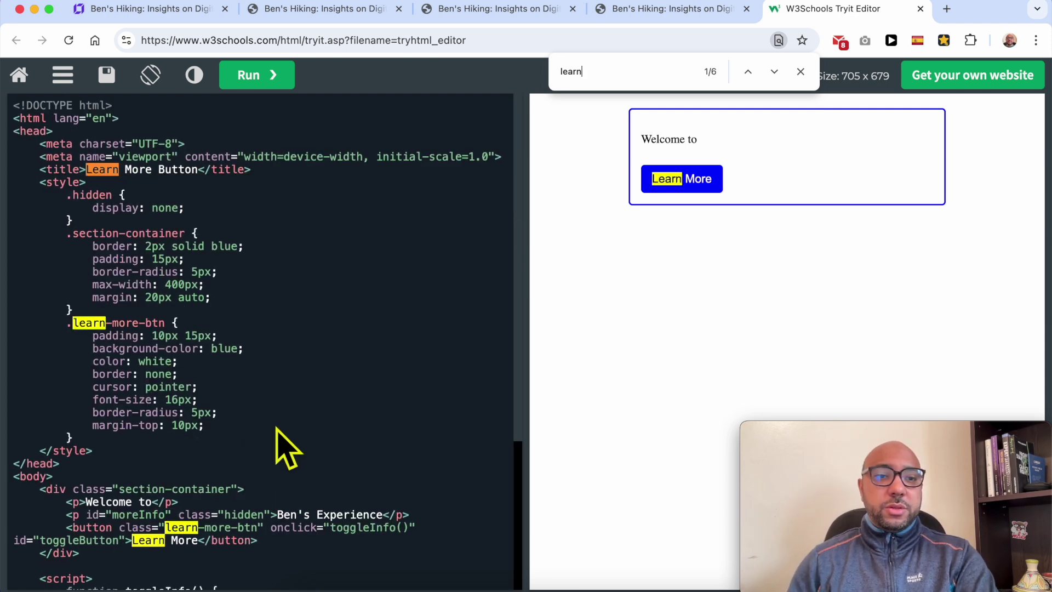
- Change the else-branch 'Learn More' label to '+'
{"action": "scroll", "coordinate": [275, 422], "scroll_direction": "down", "scroll_amount": 5}
{"action": "left_click_drag", "start_coordinate": [115, 520], "coordinate": [314, 520]}
{"action": "left_click", "coordinate": [284, 520]}
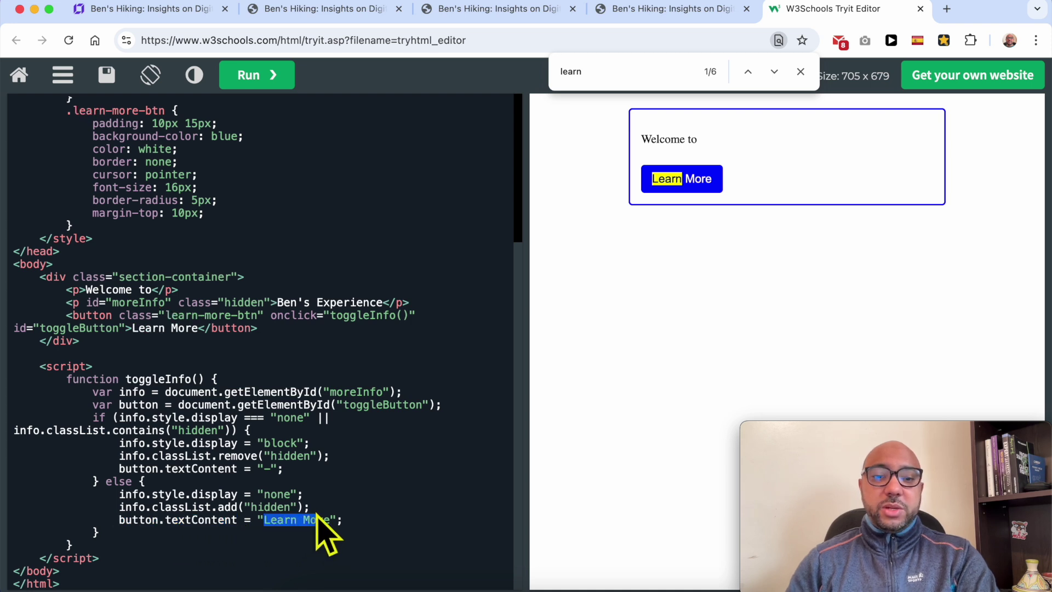
{"action": "type", "text": "_"}
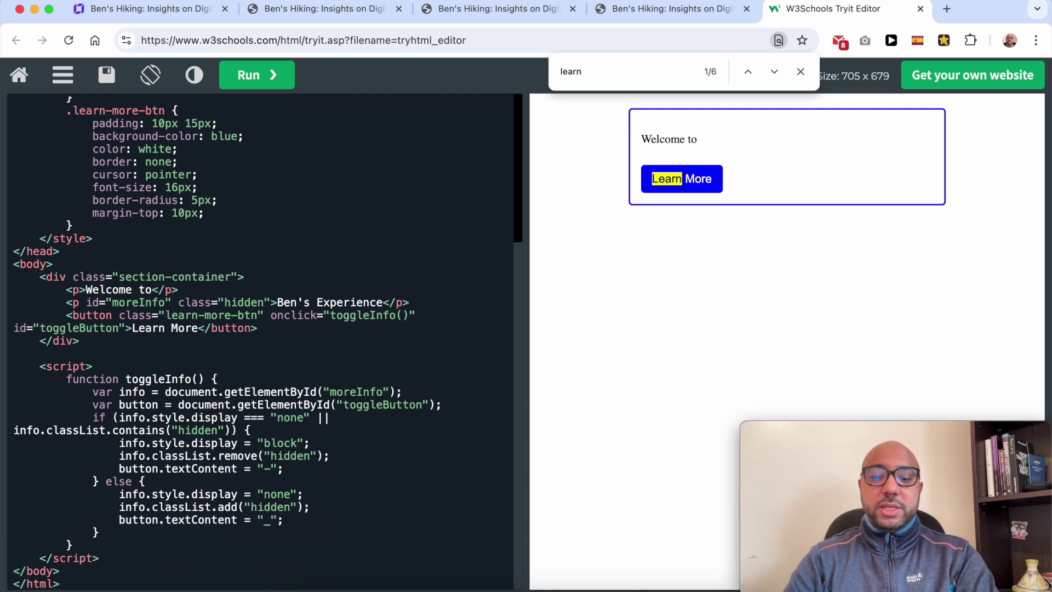
{"action": "key", "text": "BackSpace"}
{"action": "type", "text": "0"}
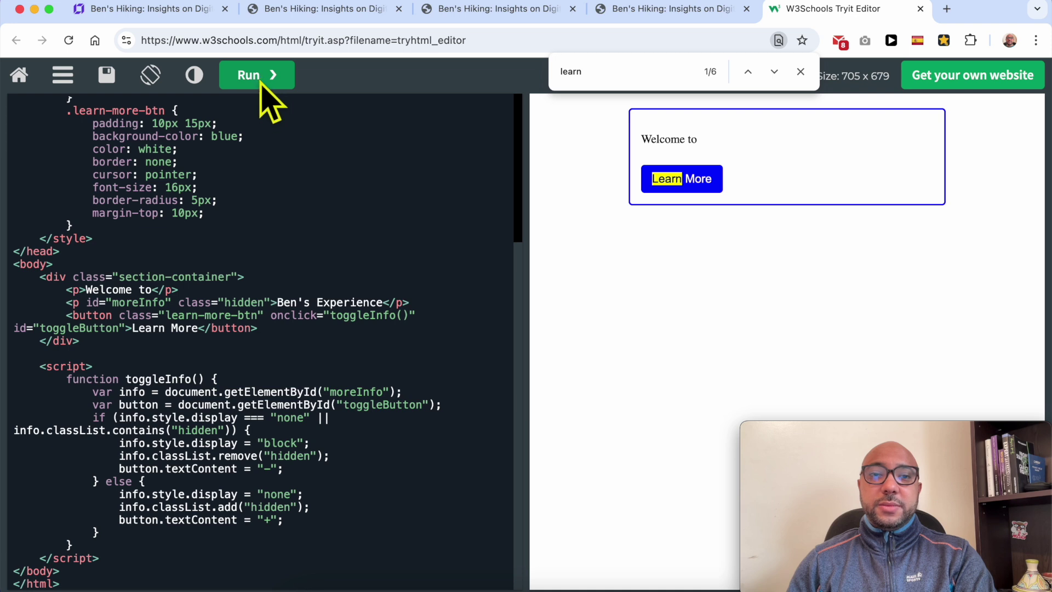
- Run the code and toggle the preview card repeatedly to check the + and − labels
{"action": "left_click", "coordinate": [668, 181]}
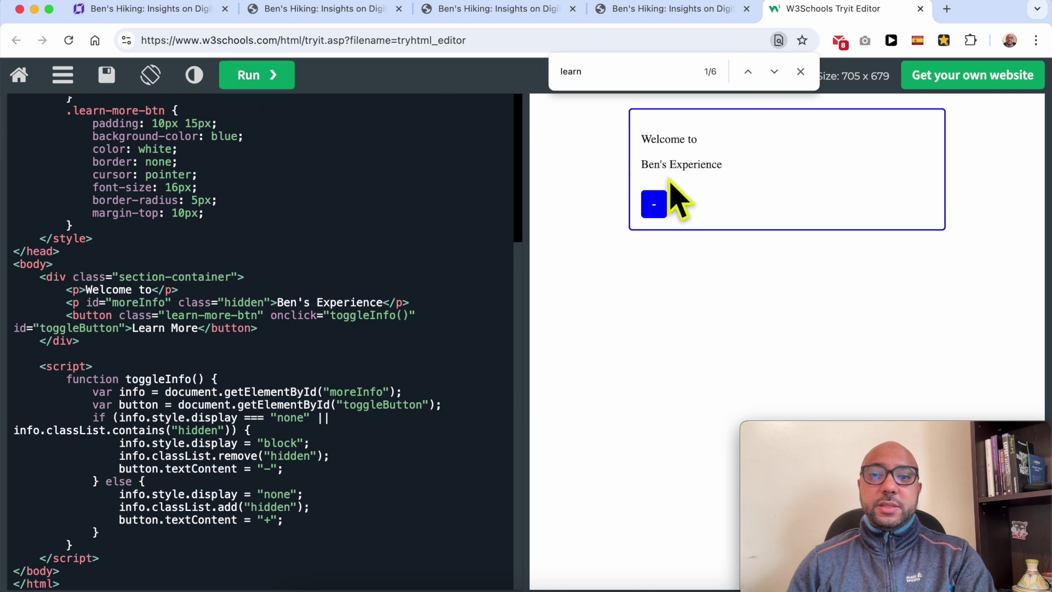
{"action": "left_click", "coordinate": [656, 209]}
{"action": "left_click", "coordinate": [657, 186]}
{"action": "left_click", "coordinate": [656, 208]}
{"action": "left_click", "coordinate": [656, 187]}
{"action": "left_click", "coordinate": [658, 210]}
{"action": "left_click", "coordinate": [658, 199]}
- Copy all the code and select the middle card's embed block in the builder
{"action": "left_click", "coordinate": [282, 139]}
{"action": "left_click_drag", "start_coordinate": [91, 587], "coordinate": [47, 12]}
{"action": "right_click", "coordinate": [131, 249]}
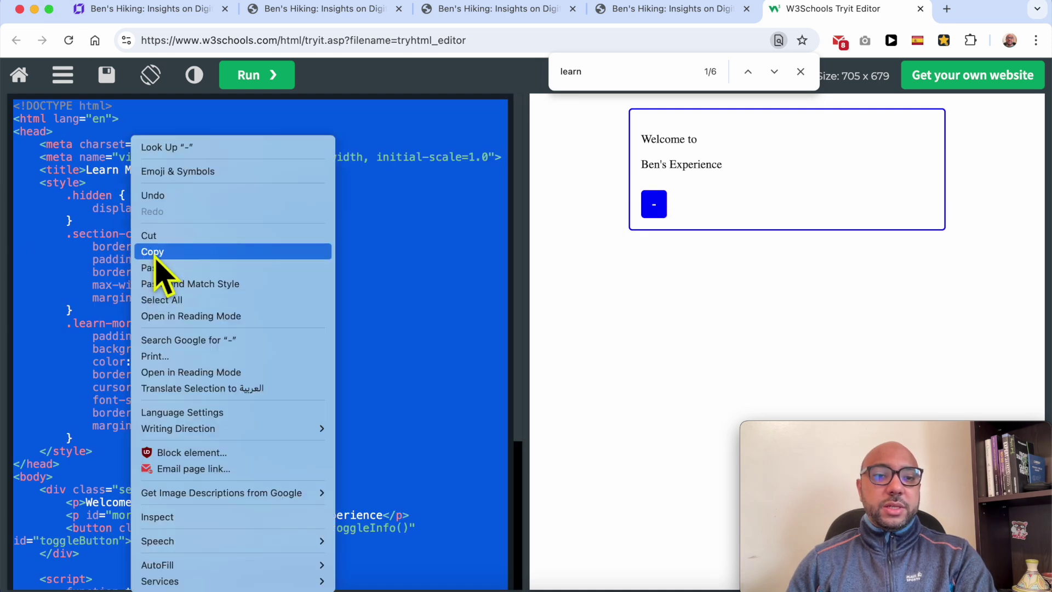
{"action": "left_click", "coordinate": [152, 252]}
{"action": "left_click", "coordinate": [156, 9]}
{"action": "left_click", "coordinate": [496, 408]}
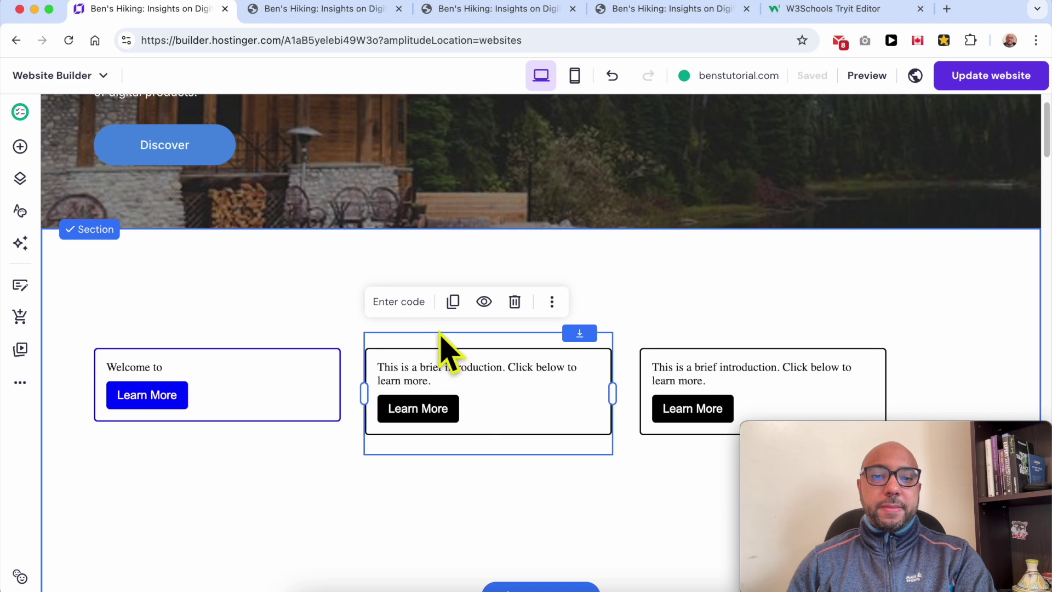
- Swap the middle card's embed code for the pasted +/− toggle code and publish the site
{"action": "left_click", "coordinate": [423, 303]}
{"action": "key", "text": "ctrl+a"}
{"action": "key", "text": "BackSpace"}
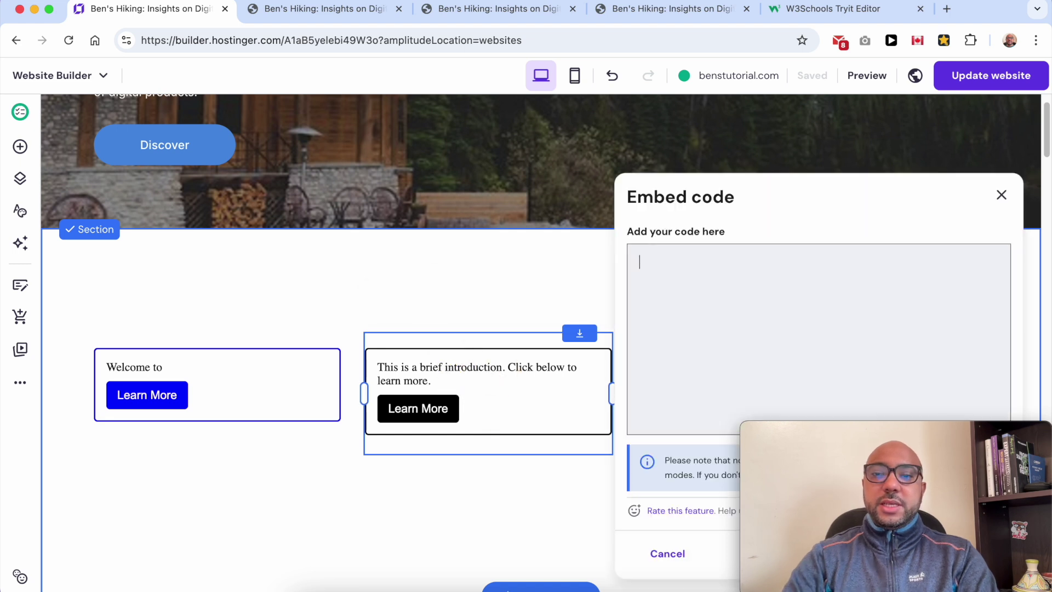
{"action": "key", "text": "ctrl+v"}
{"action": "mouse_move", "coordinate": [934, 462]}
{"action": "left_click_drag", "start_coordinate": [838, 433], "coordinate": [249, 430]}
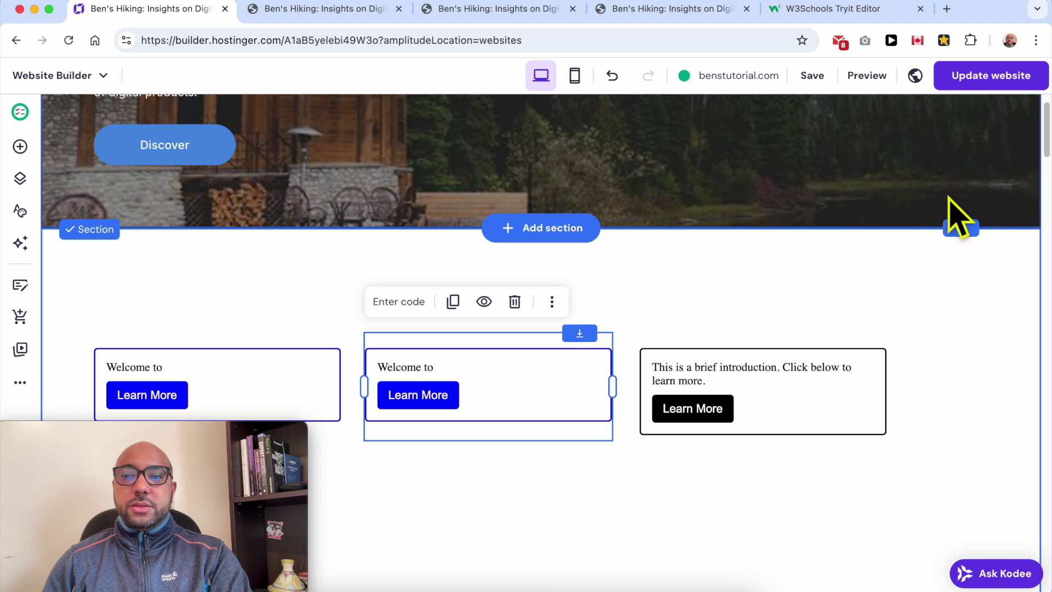
{"action": "left_click", "coordinate": [969, 79]}
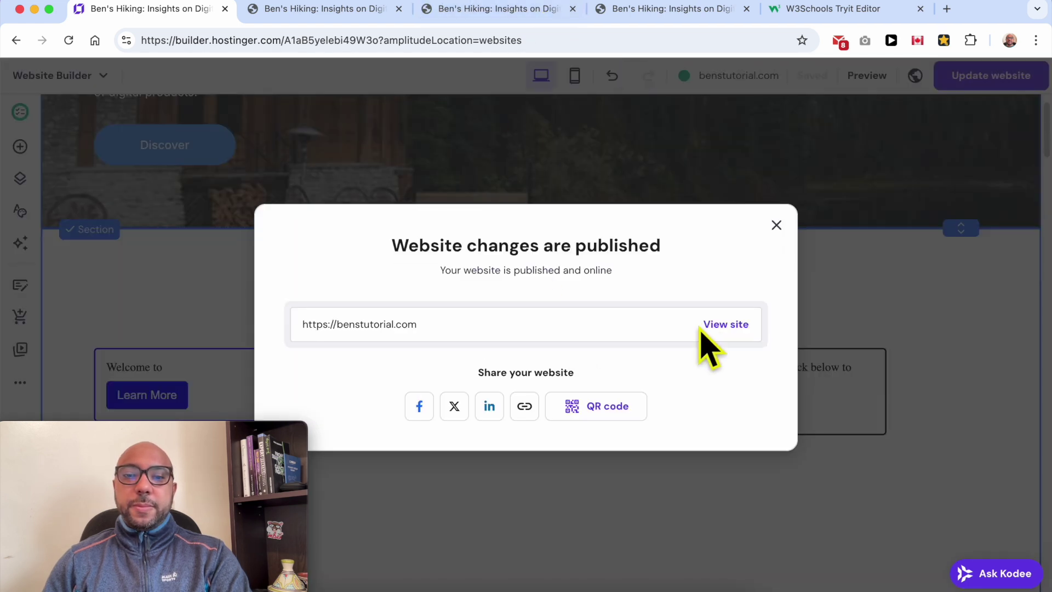
- On the live site, toggle the middle card repeatedly to check Ben's Experience and its +/− labels
{"action": "left_click", "coordinate": [719, 325]}
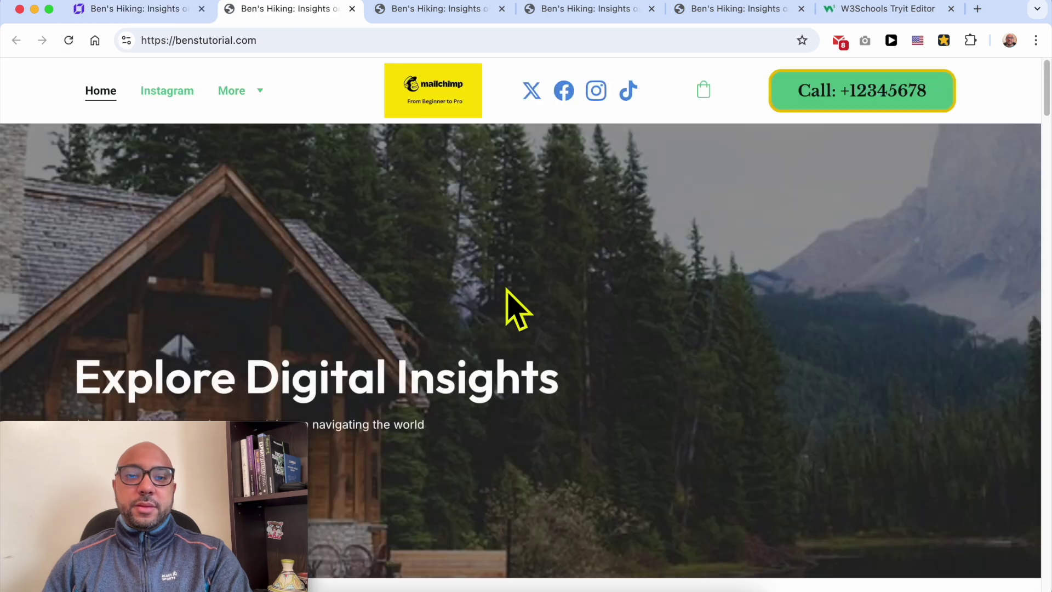
{"action": "scroll", "coordinate": [510, 301], "scroll_direction": "down", "scroll_amount": 10}
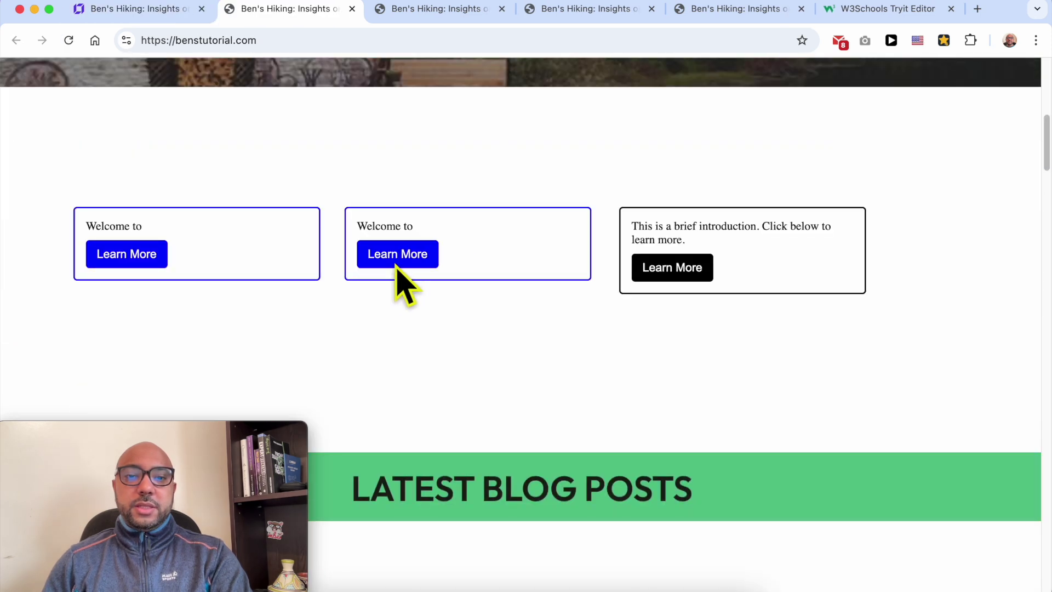
{"action": "left_click", "coordinate": [403, 264]}
{"action": "left_click", "coordinate": [367, 271]}
{"action": "left_click", "coordinate": [370, 269]}
{"action": "left_click", "coordinate": [373, 274]}
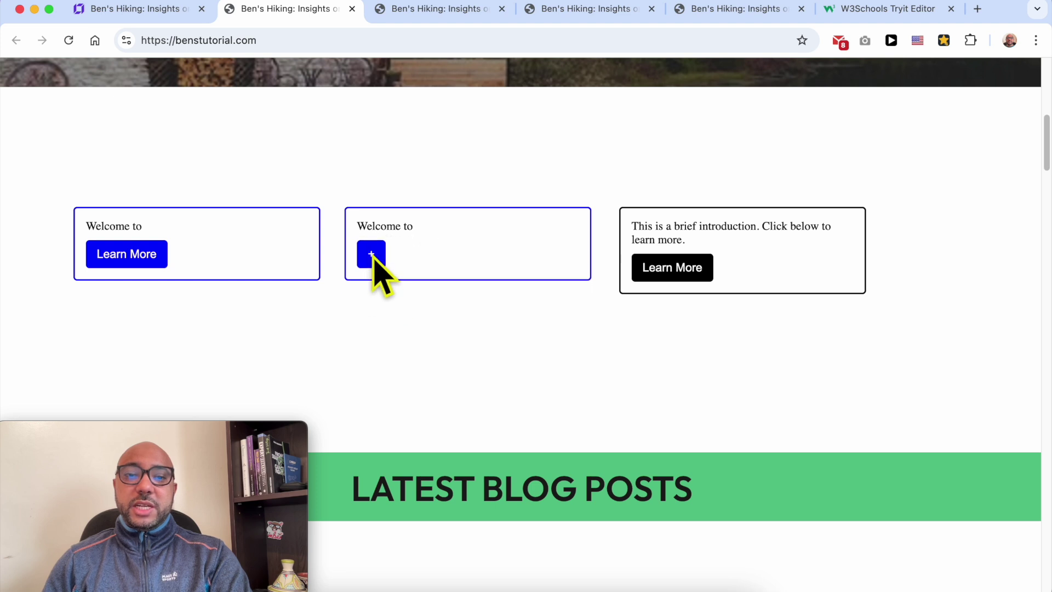
{"action": "left_click", "coordinate": [375, 258]}
{"action": "left_click", "coordinate": [375, 274]}
{"action": "left_click", "coordinate": [377, 265]}
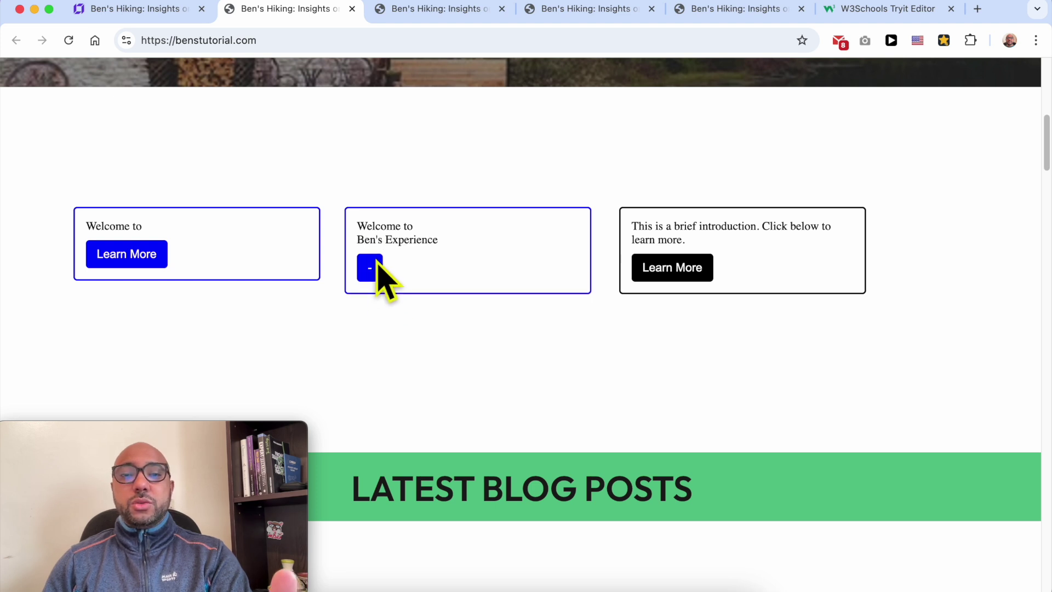
{"action": "left_click", "coordinate": [371, 274]}
{"action": "left_click", "coordinate": [371, 257]}
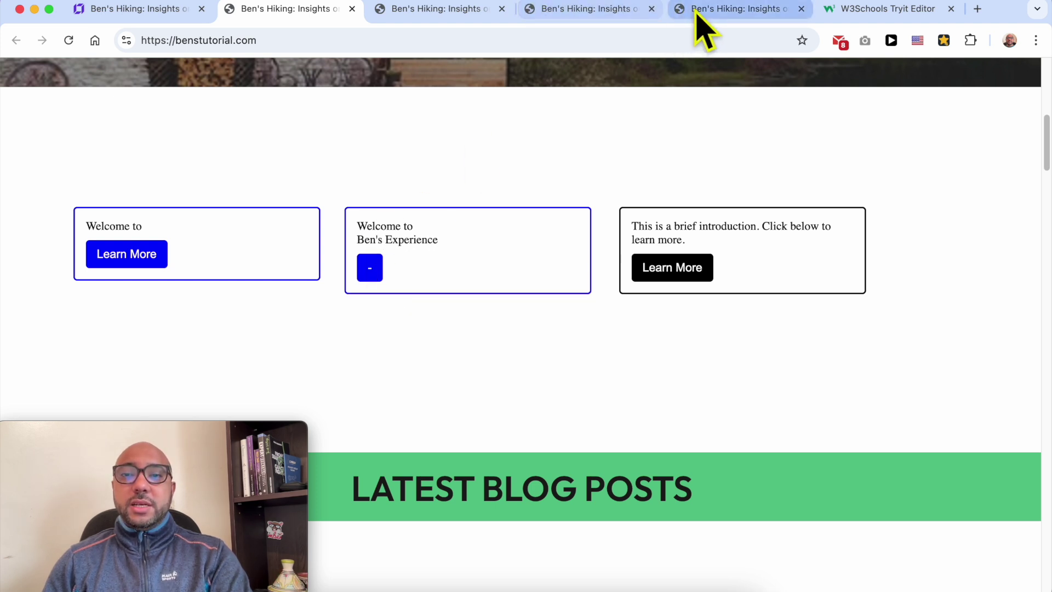
{"action": "left_click", "coordinate": [712, 9]}
{"action": "left_click", "coordinate": [843, 9]}
- Clear the Tryit editor and paste in the copied toggle code
{"action": "left_click_drag", "start_coordinate": [217, 425], "coordinate": [946, 415]}
{"action": "key", "text": "BackSpace"}
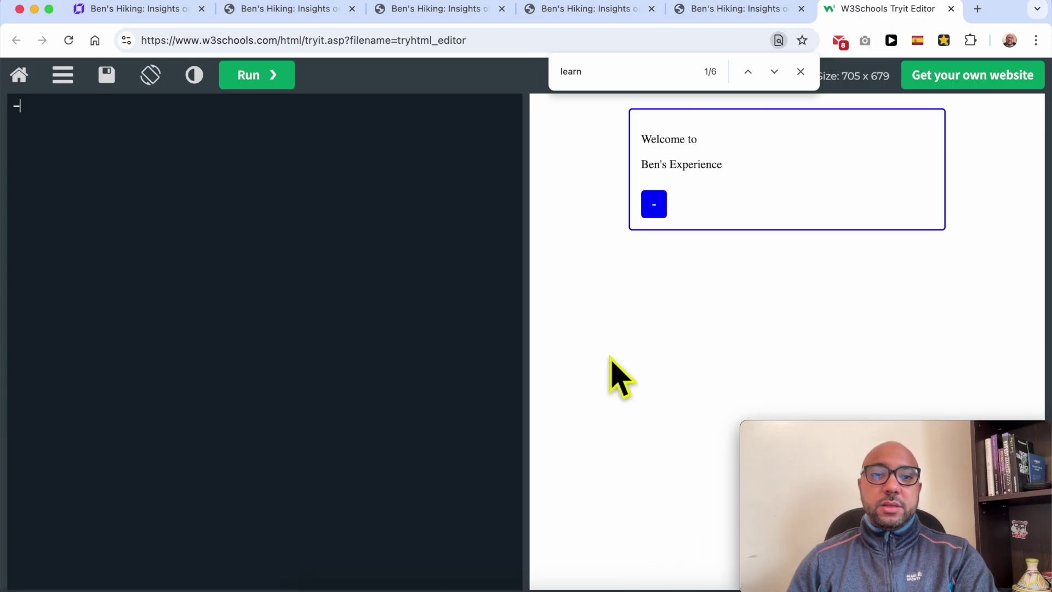
{"action": "key", "text": "super+v"}
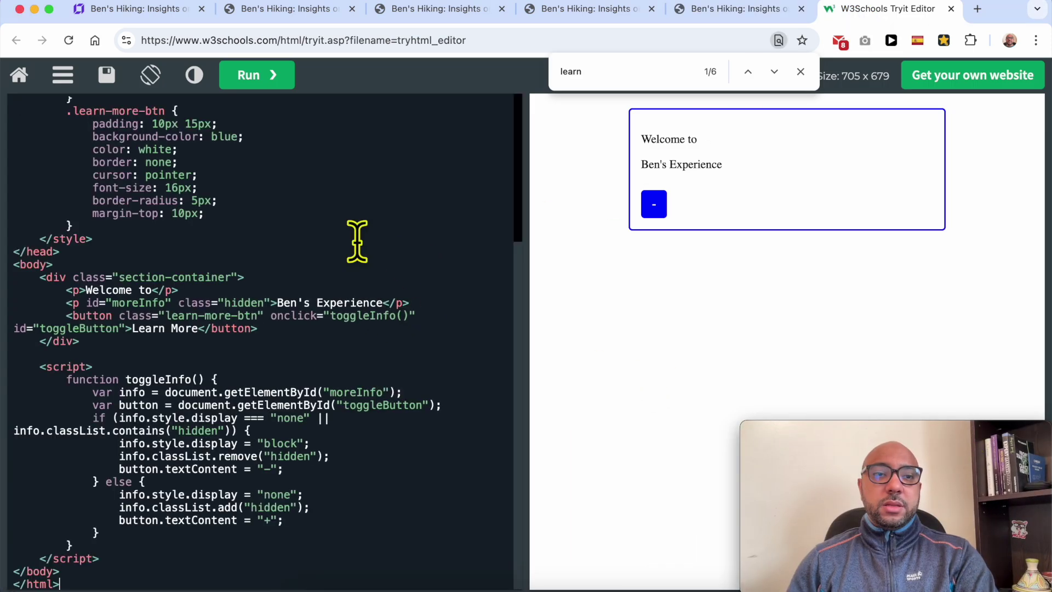
{"action": "type", "text": "show"}
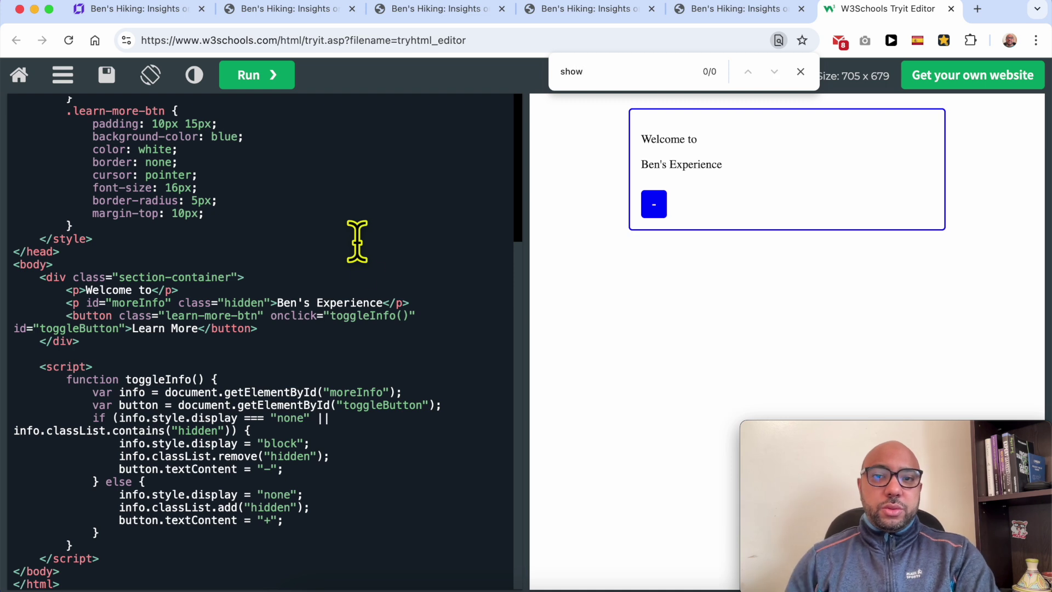
{"action": "scroll", "coordinate": [425, 217], "scroll_direction": "up", "scroll_amount": 1}
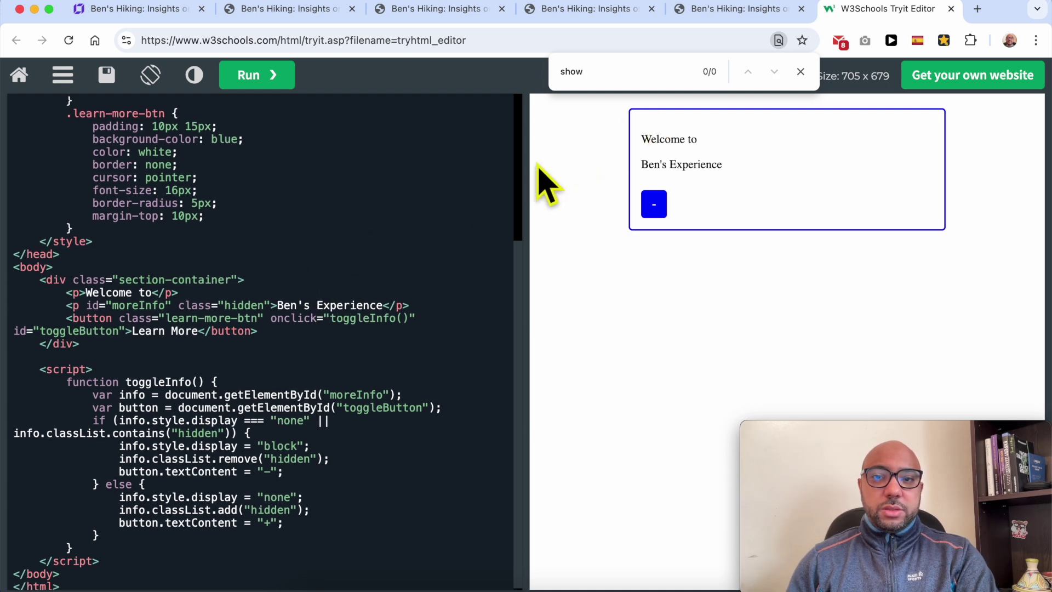
{"action": "scroll", "coordinate": [275, 269], "scroll_direction": "up", "scroll_amount": 5}
{"action": "scroll", "coordinate": [277, 270], "scroll_direction": "down", "scroll_amount": 5}
{"action": "scroll", "coordinate": [277, 270], "scroll_direction": "up", "scroll_amount": 5}
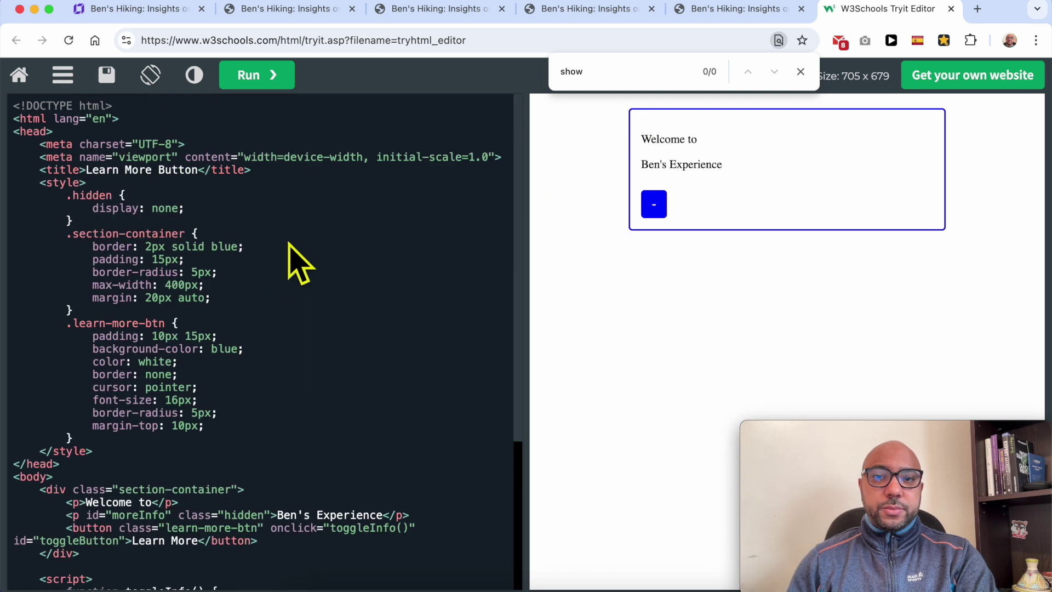
- Set the button's initial label in the markup to '+' and run the code
{"action": "left_click", "coordinate": [652, 207]}
{"action": "left_click", "coordinate": [651, 178]}
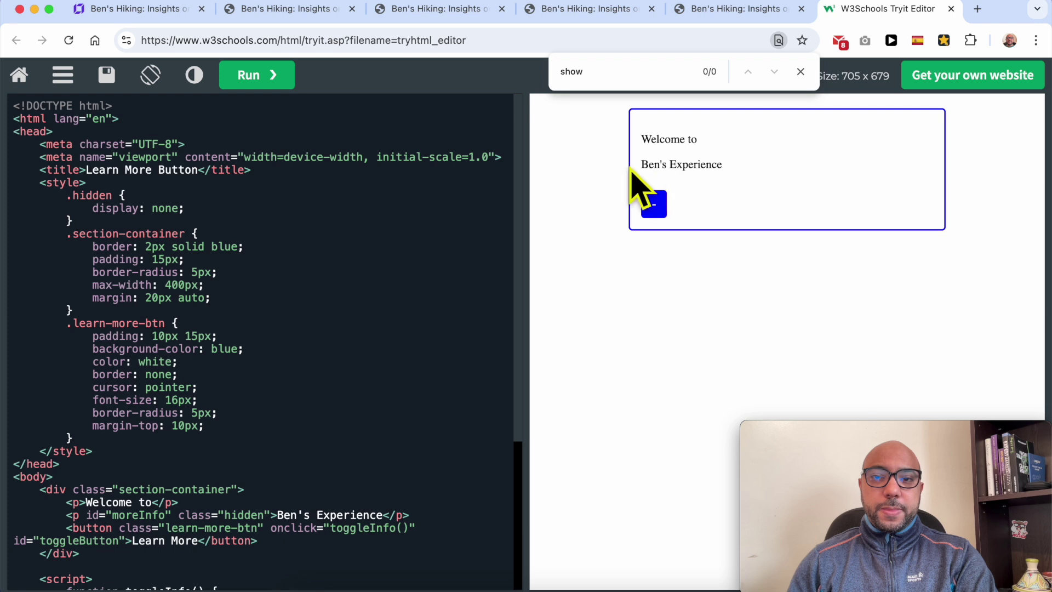
{"action": "left_click", "coordinate": [274, 76]}
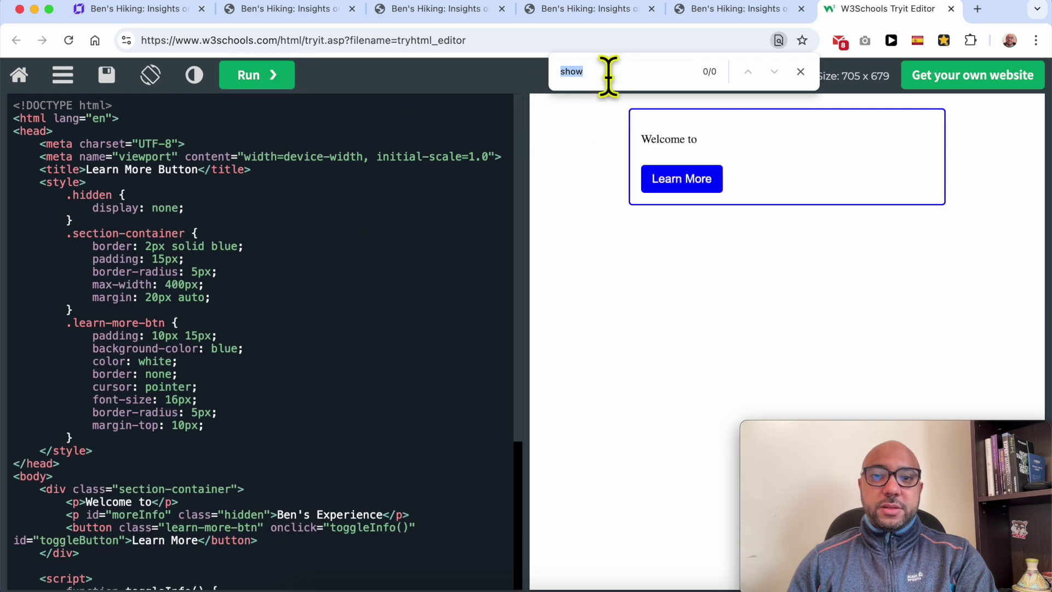
{"action": "type", "text": "learn"}
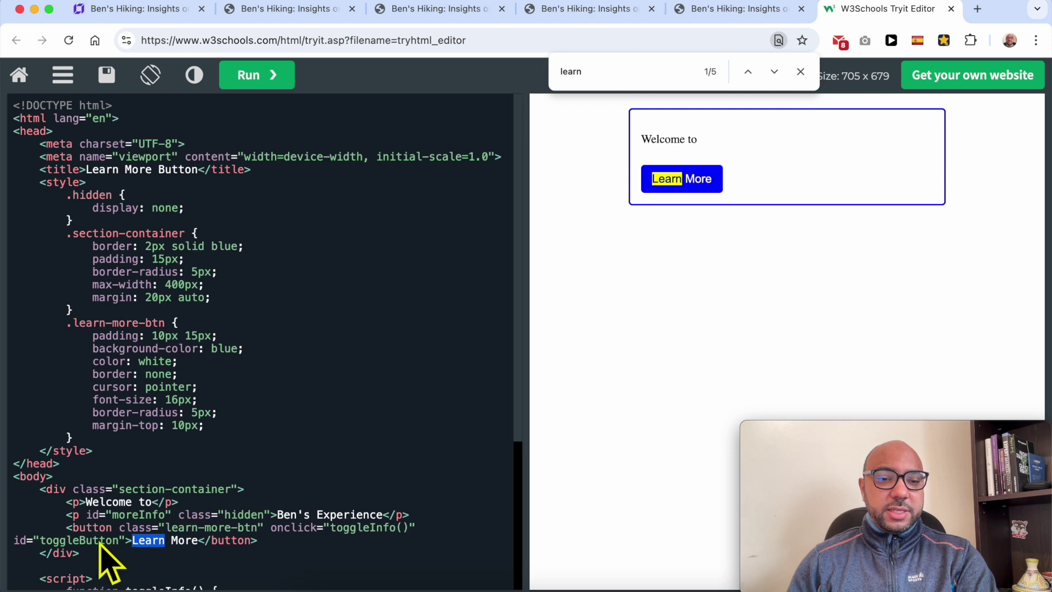
{"action": "triple_click", "coordinate": [60, 543]}
{"action": "double_click", "coordinate": [72, 541]}
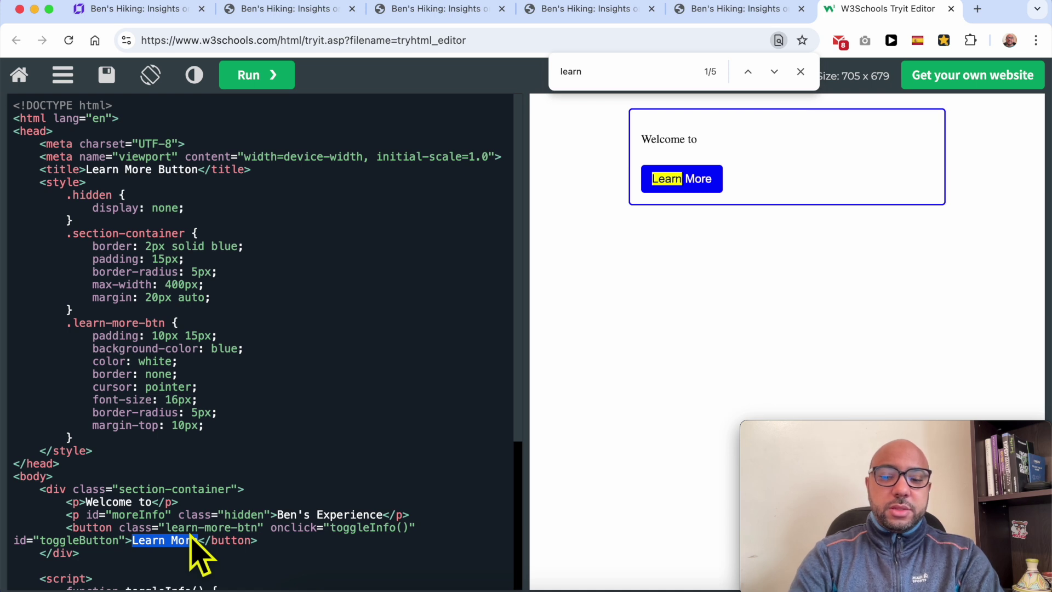
{"action": "type", "text": "+"}
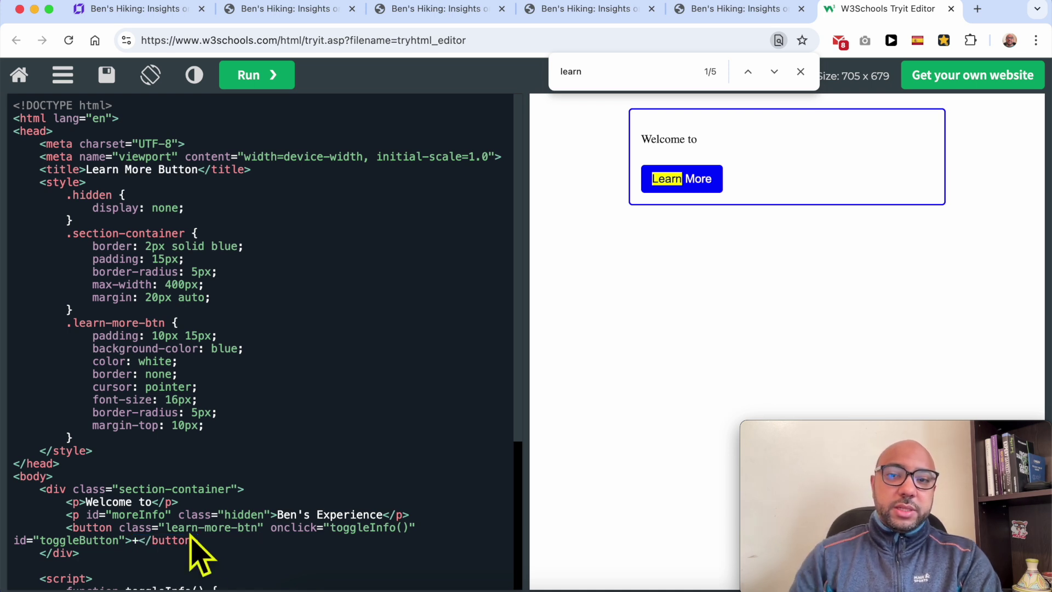
{"action": "left_click", "coordinate": [252, 79]}
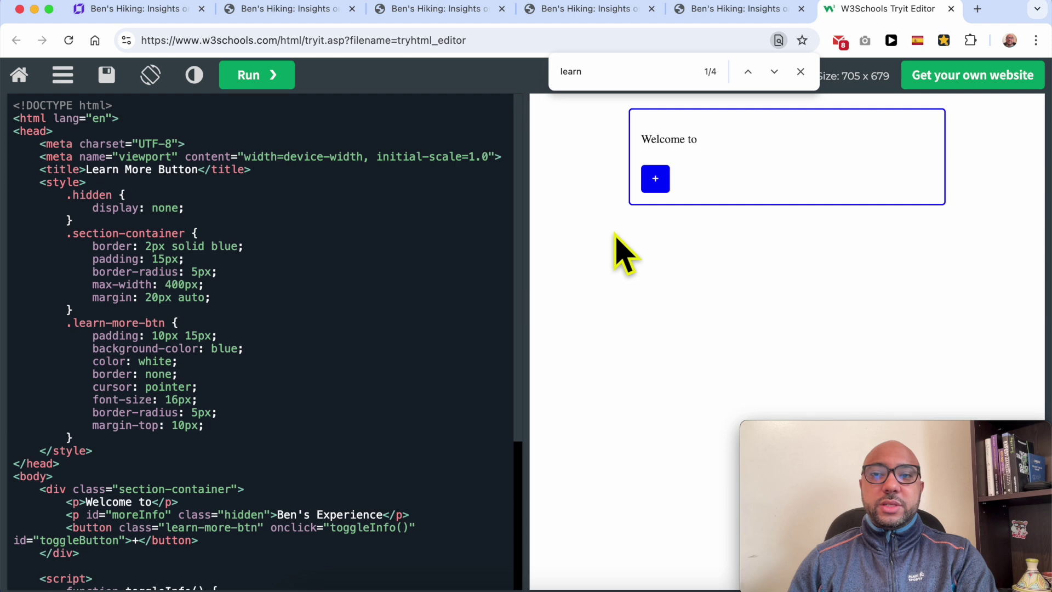
- Toggle Ben's Experience in the preview, then copy all the code and return to the builder
{"action": "left_click", "coordinate": [655, 185]}
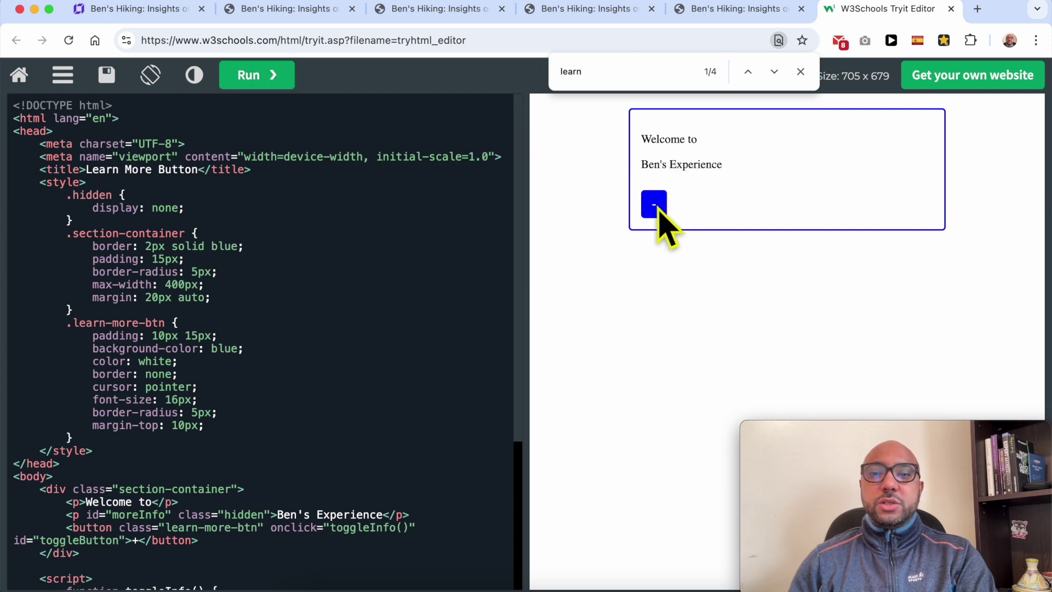
{"action": "left_click", "coordinate": [655, 207]}
{"action": "left_click", "coordinate": [656, 181]}
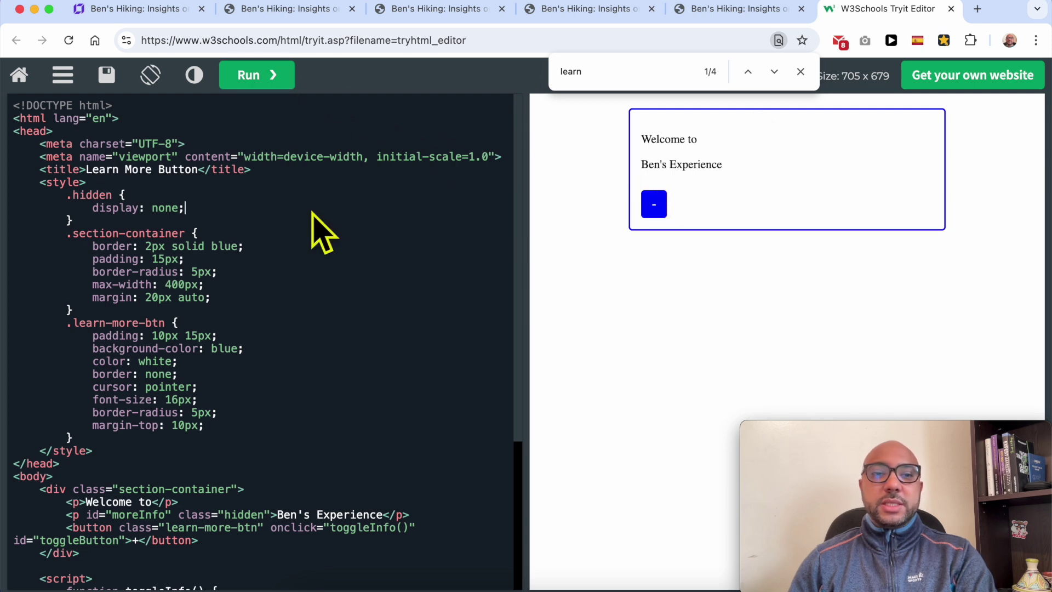
{"action": "key", "text": "super+a"}
{"action": "right_click", "coordinate": [294, 193]}
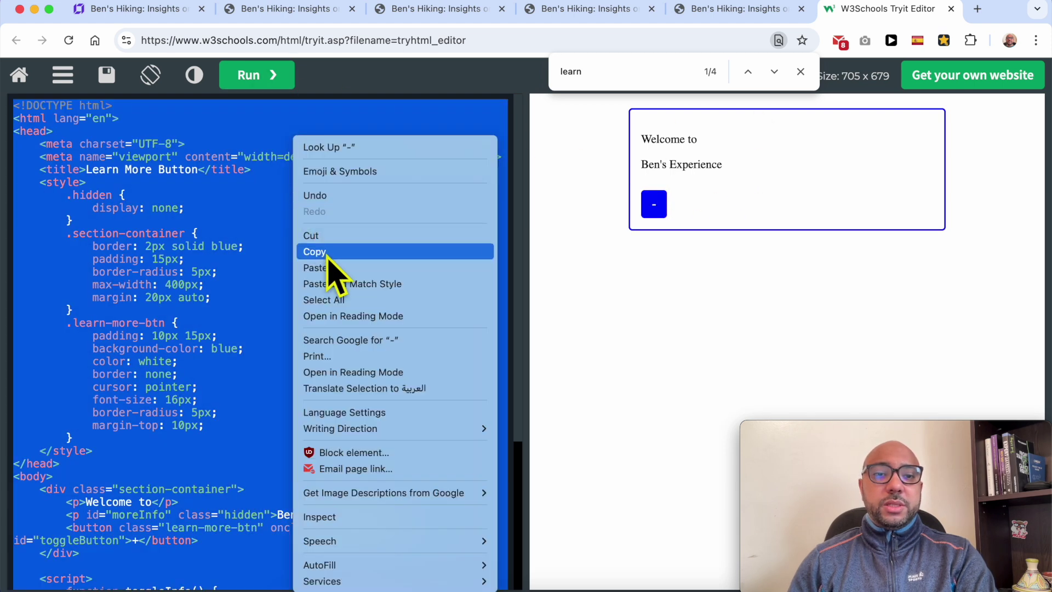
{"action": "left_click", "coordinate": [323, 252]}
{"action": "left_click", "coordinate": [197, 9]}
- Replace the third embed's code with the new + toggle code, publish, and view the live site
{"action": "left_click", "coordinate": [695, 378]}
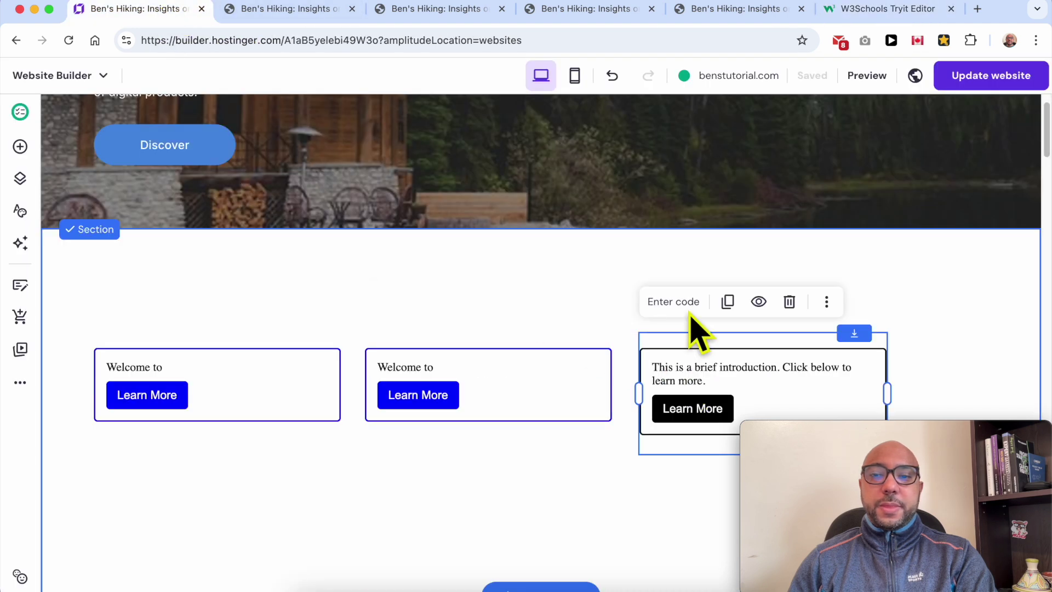
{"action": "left_click", "coordinate": [684, 303]}
{"action": "key", "text": "super+a"}
{"action": "key", "text": "super+v"}
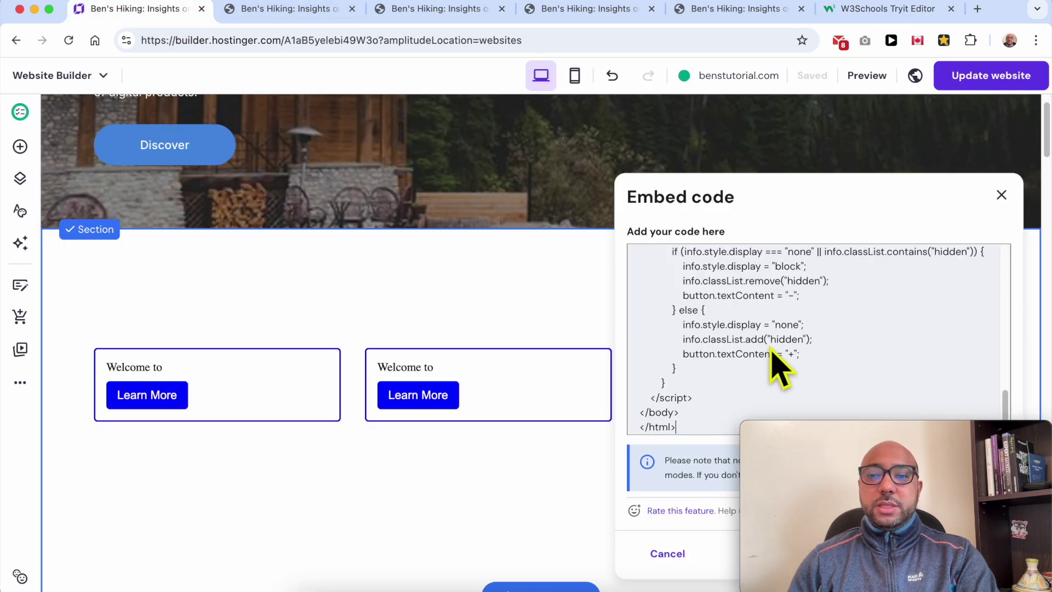
{"action": "left_click_drag", "start_coordinate": [862, 425], "coordinate": [258, 458]}
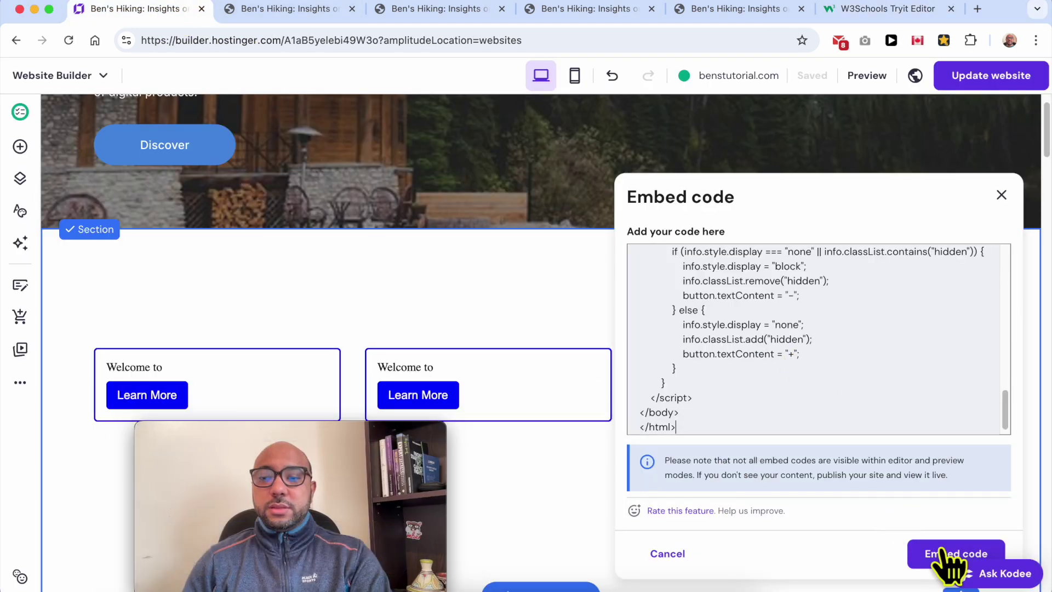
{"action": "left_click", "coordinate": [941, 553]}
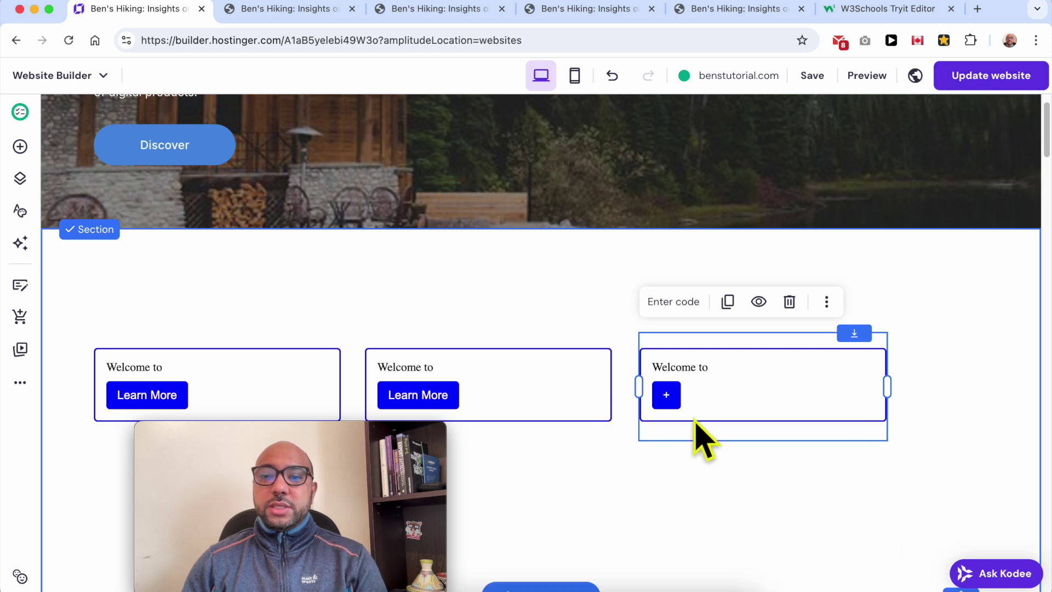
{"action": "left_click", "coordinate": [975, 81]}
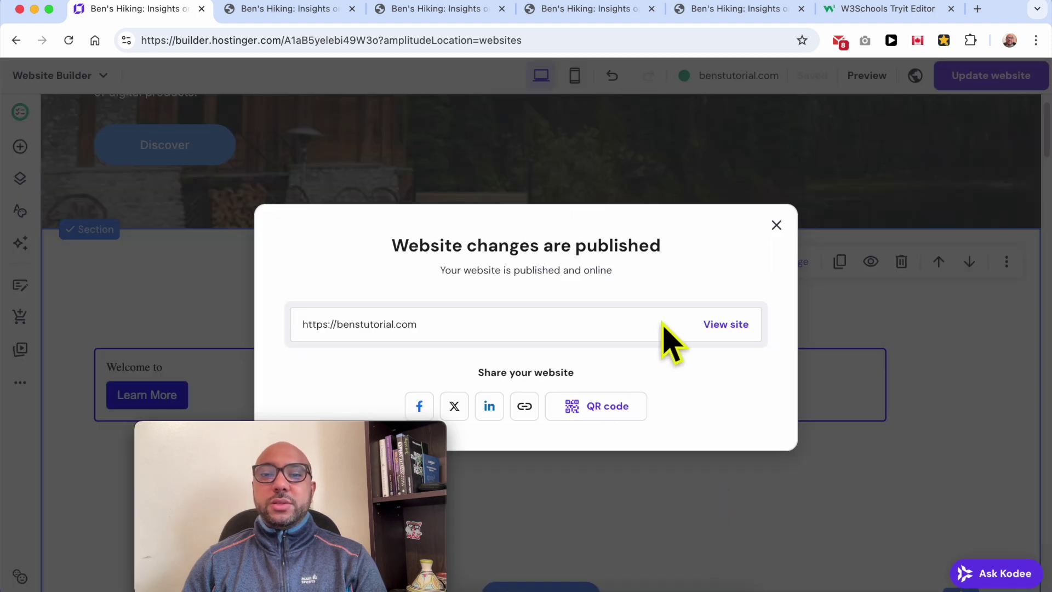
{"action": "left_click", "coordinate": [718, 323]}
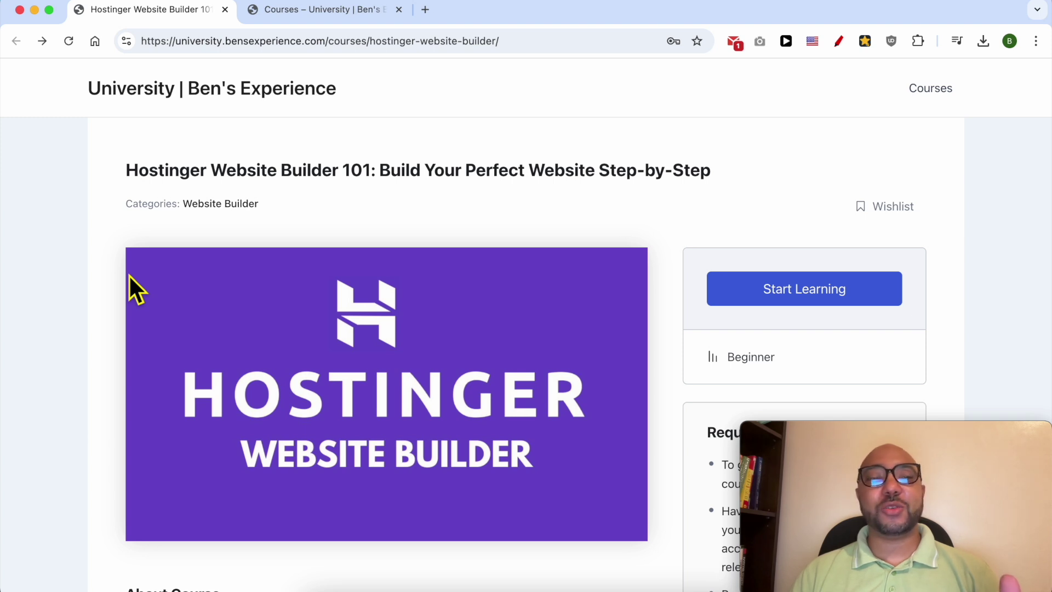
- Expand the Website Setup and Design, Content Creation and Management, and SEO and Performance Optimization sections
{"action": "left_click_drag", "start_coordinate": [112, 183], "coordinate": [342, 187]}
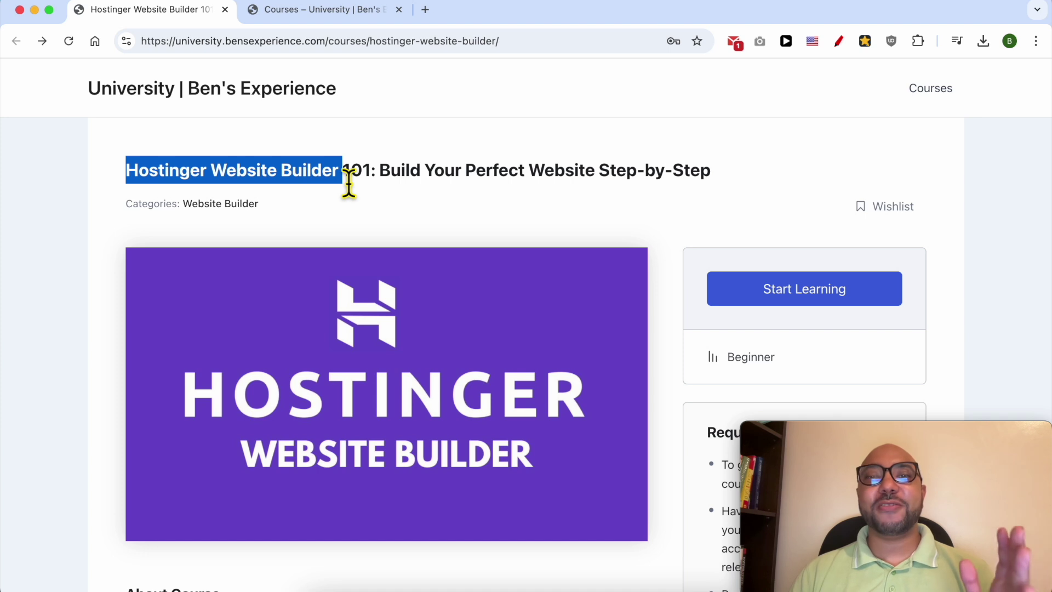
{"action": "scroll", "coordinate": [347, 194], "scroll_direction": "down", "scroll_amount": 10}
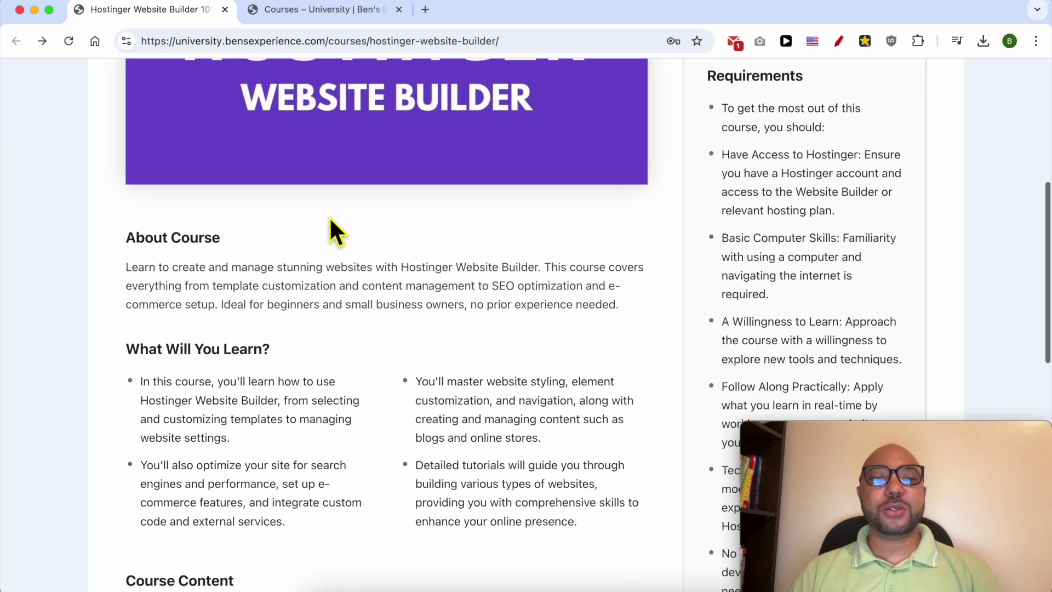
{"action": "scroll", "coordinate": [311, 306], "scroll_direction": "down", "scroll_amount": 5}
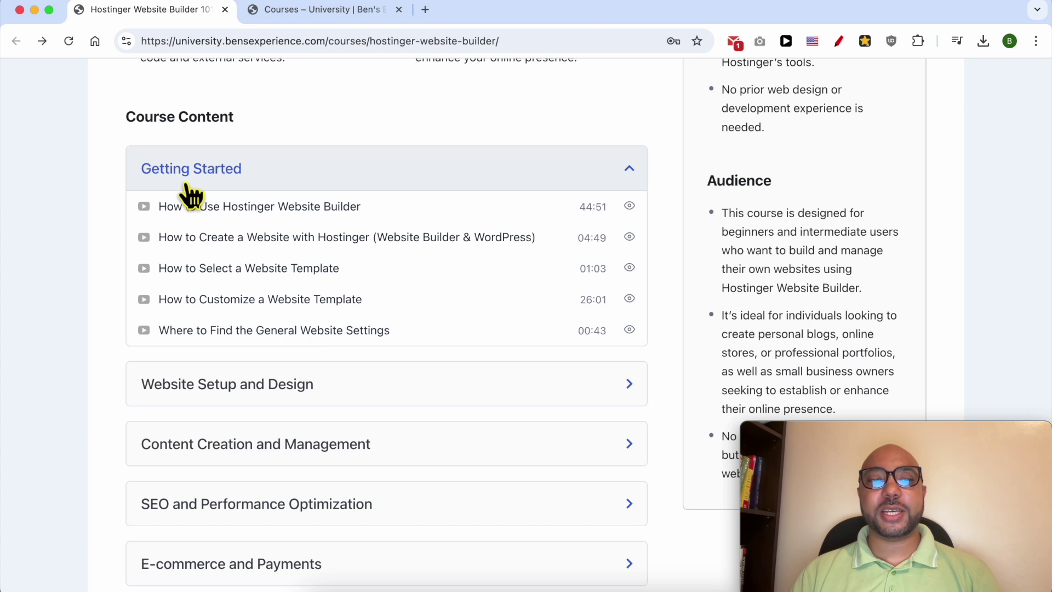
{"action": "scroll", "coordinate": [211, 329], "scroll_direction": "down", "scroll_amount": 3}
{"action": "left_click", "coordinate": [222, 237]}
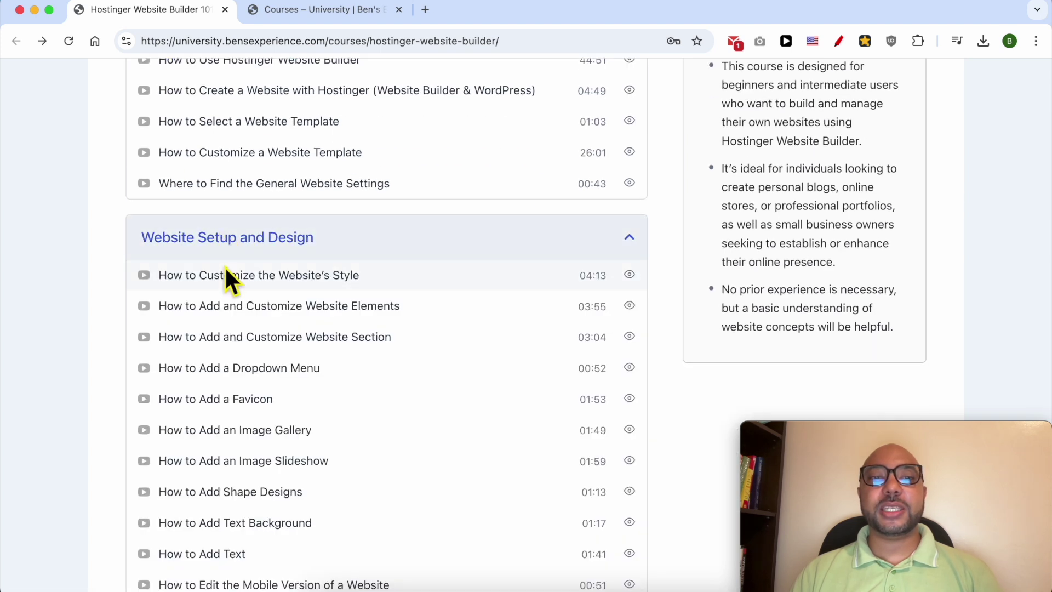
{"action": "scroll", "coordinate": [226, 271], "scroll_direction": "down", "scroll_amount": 3}
{"action": "scroll", "coordinate": [225, 271], "scroll_direction": "down", "scroll_amount": 3}
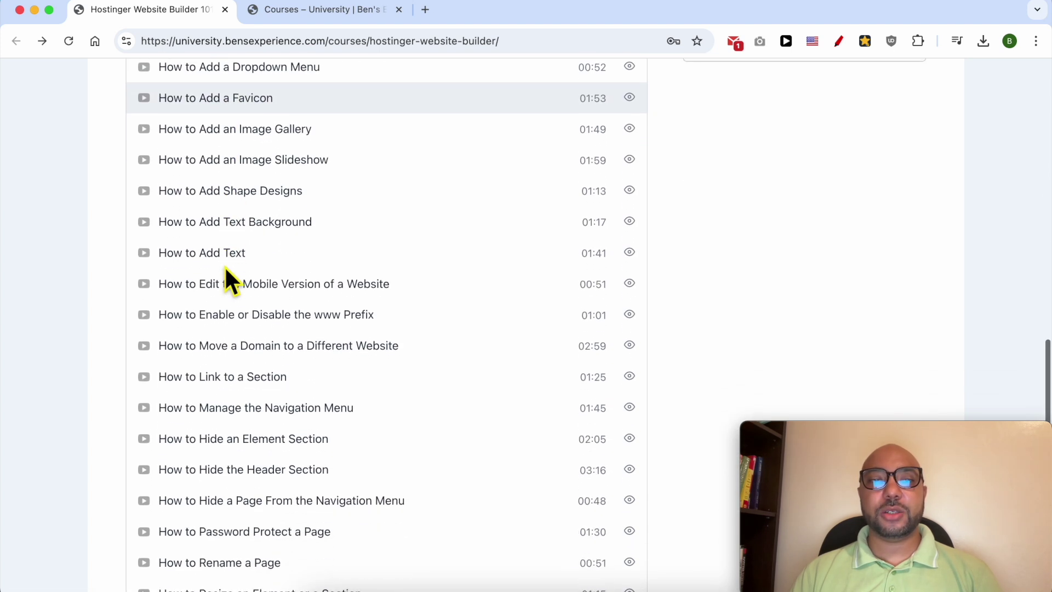
{"action": "scroll", "coordinate": [225, 269], "scroll_direction": "down", "scroll_amount": 12}
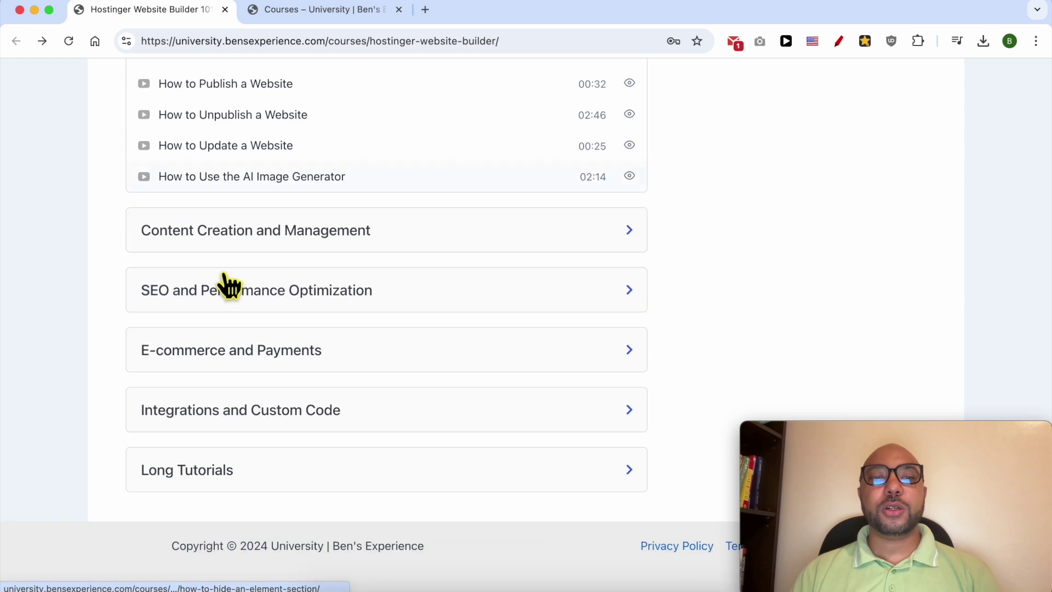
{"action": "left_click", "coordinate": [251, 236]}
{"action": "scroll", "coordinate": [251, 237], "scroll_direction": "down", "scroll_amount": 3}
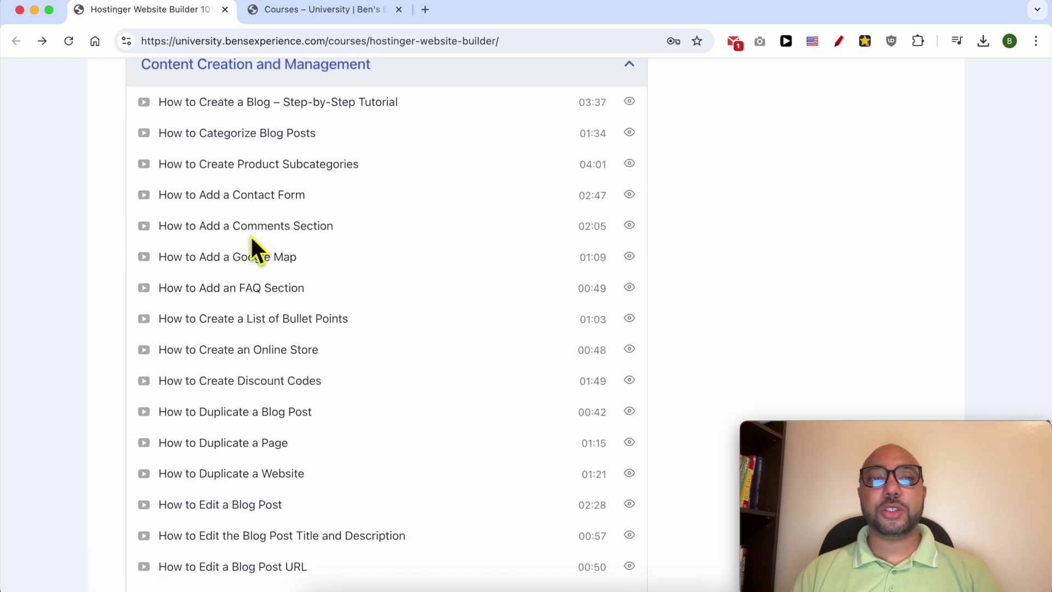
{"action": "scroll", "coordinate": [252, 241], "scroll_direction": "down", "scroll_amount": 9}
{"action": "left_click", "coordinate": [254, 298]}
- Expand the E-commerce and Payments, Integrations and Custom Code, and Long Tutorials sections
{"action": "scroll", "coordinate": [254, 301], "scroll_direction": "down", "scroll_amount": 3}
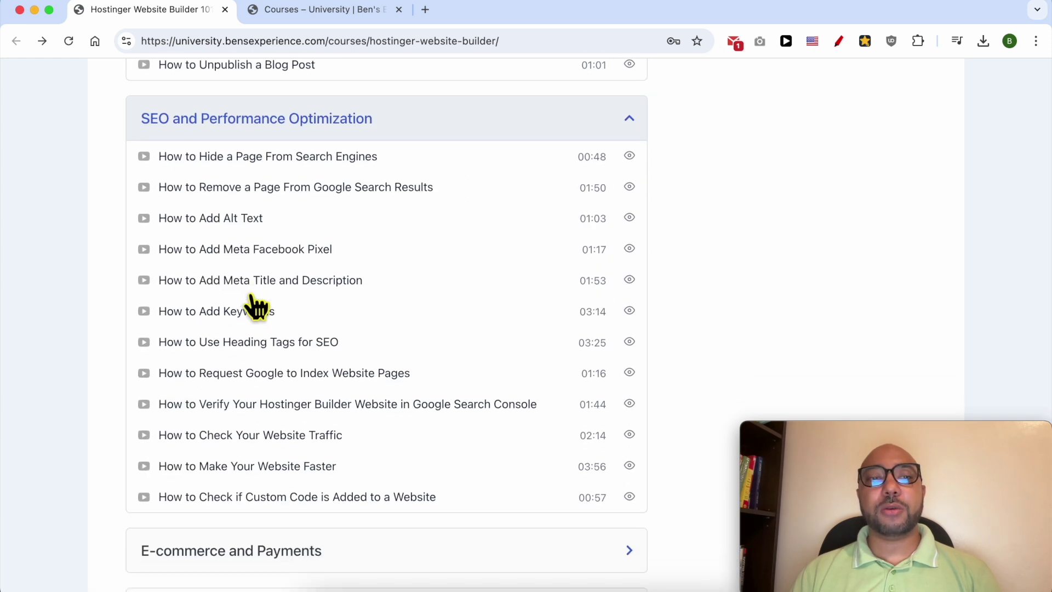
{"action": "scroll", "coordinate": [254, 305], "scroll_direction": "down", "scroll_amount": 3}
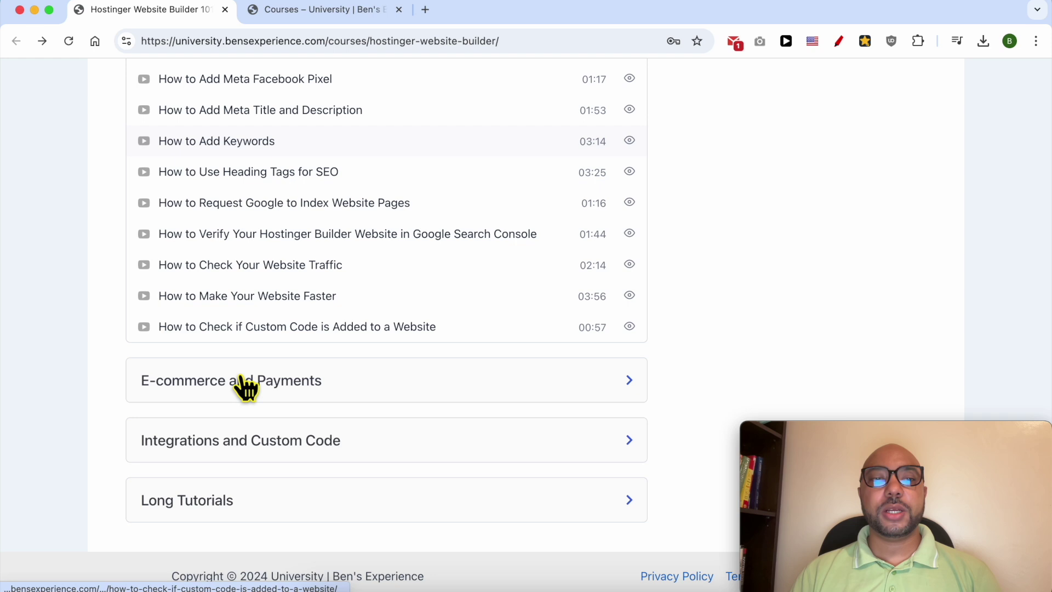
{"action": "left_click", "coordinate": [245, 384]}
{"action": "scroll", "coordinate": [293, 378], "scroll_direction": "down", "scroll_amount": 5}
{"action": "scroll", "coordinate": [290, 353], "scroll_direction": "down", "scroll_amount": 4}
{"action": "scroll", "coordinate": [291, 353], "scroll_direction": "down", "scroll_amount": 4}
{"action": "scroll", "coordinate": [282, 384], "scroll_direction": "down", "scroll_amount": 2}
{"action": "left_click", "coordinate": [275, 408]}
{"action": "scroll", "coordinate": [280, 400], "scroll_direction": "down", "scroll_amount": 4}
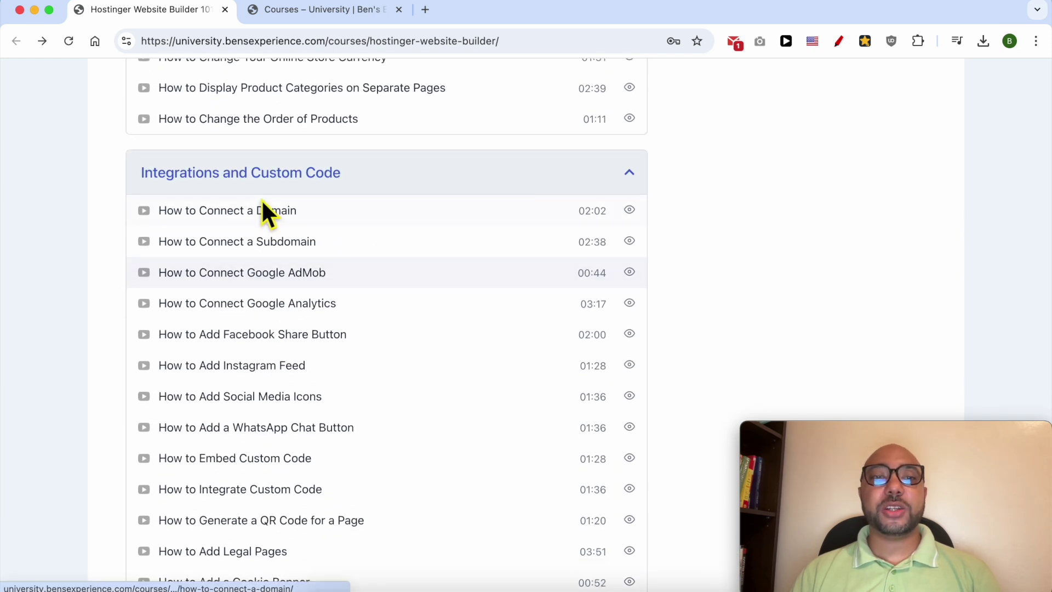
{"action": "scroll", "coordinate": [277, 198], "scroll_direction": "down", "scroll_amount": 3}
{"action": "scroll", "coordinate": [277, 189], "scroll_direction": "down", "scroll_amount": 3}
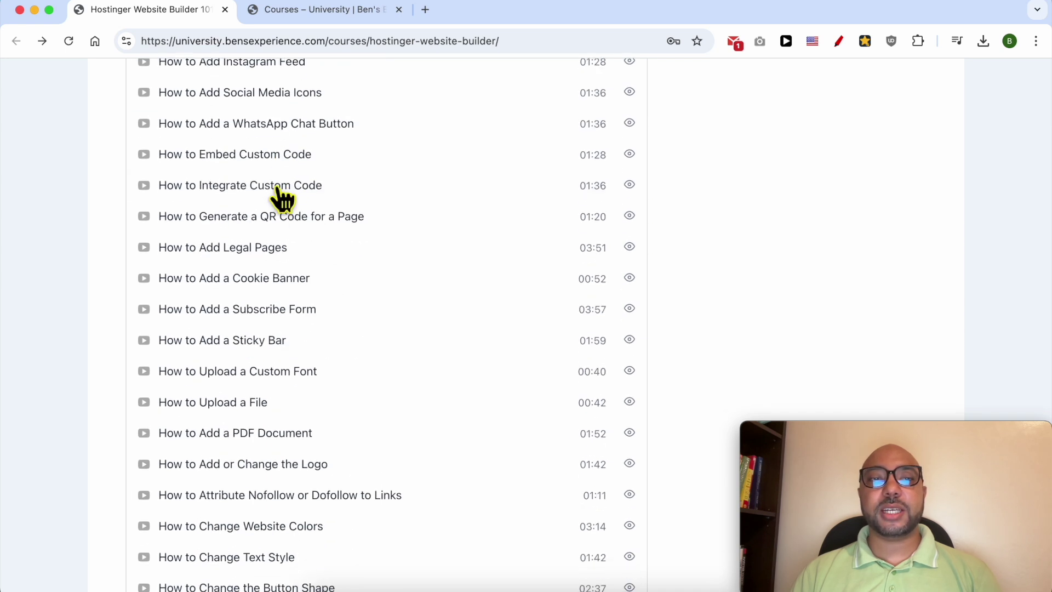
{"action": "scroll", "coordinate": [279, 197], "scroll_direction": "down", "scroll_amount": 6}
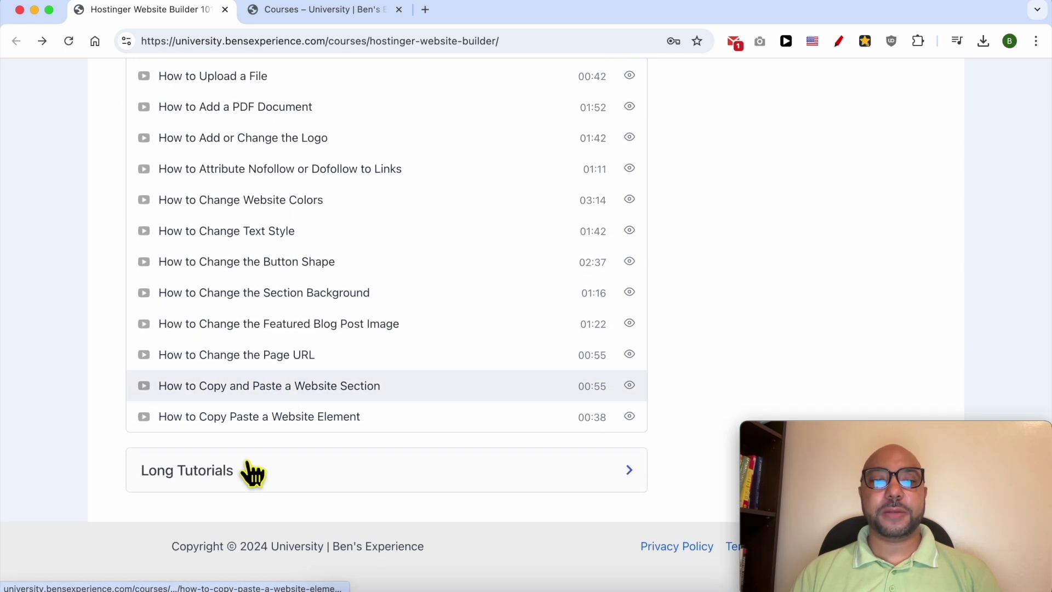
{"action": "left_click", "coordinate": [223, 472]}
{"action": "scroll", "coordinate": [272, 399], "scroll_direction": "down", "scroll_amount": 4}
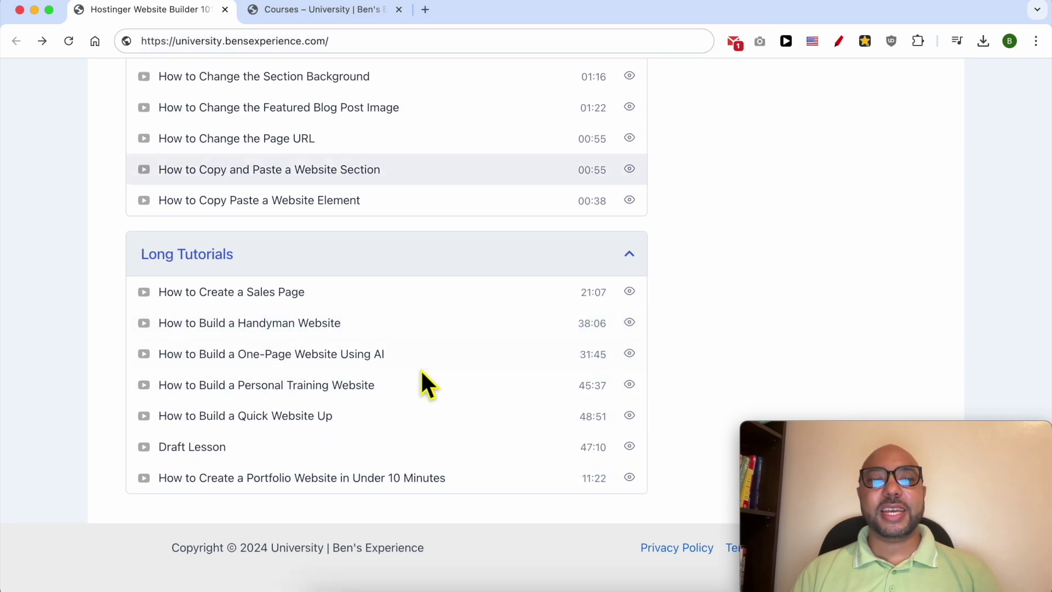
{"action": "scroll", "coordinate": [422, 372], "scroll_direction": "up", "scroll_amount": 20}
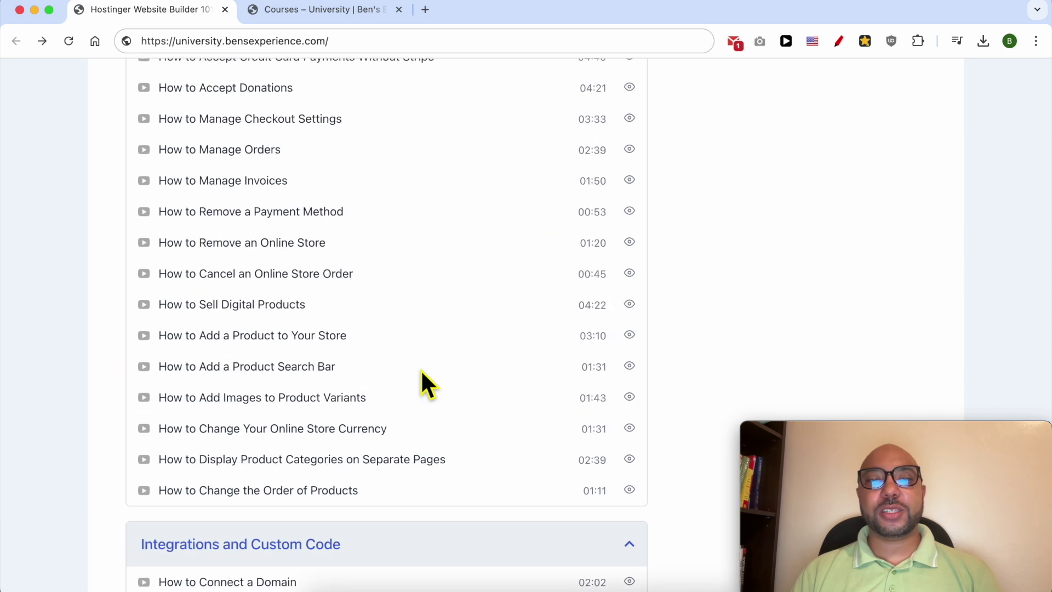
- Switch to the Courses – University tab, browse the course cards, and highlight its URL
{"action": "left_click", "coordinate": [326, 10]}
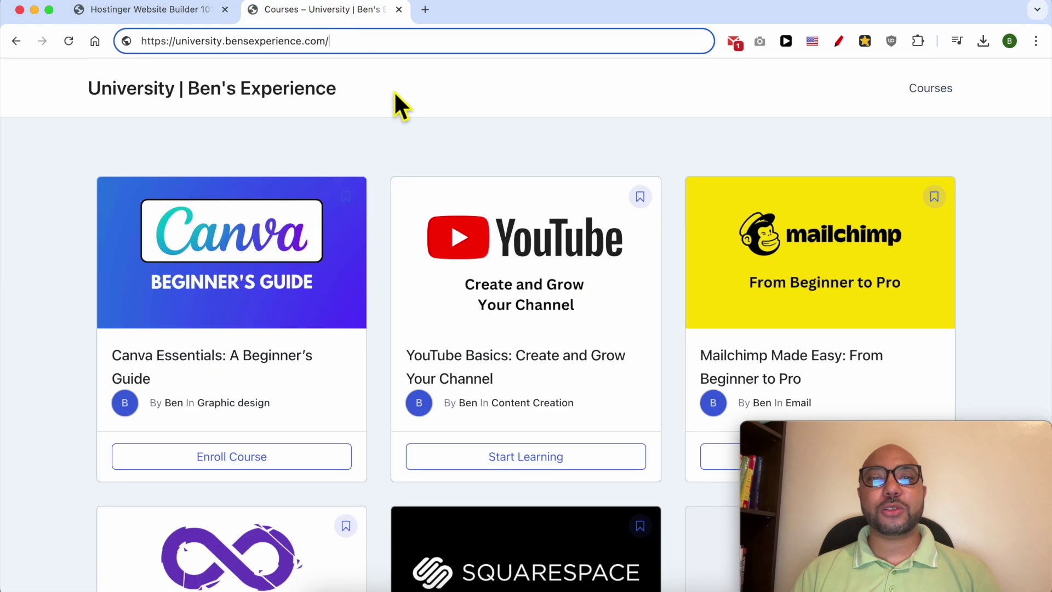
{"action": "scroll", "coordinate": [376, 152], "scroll_direction": "down", "scroll_amount": 15}
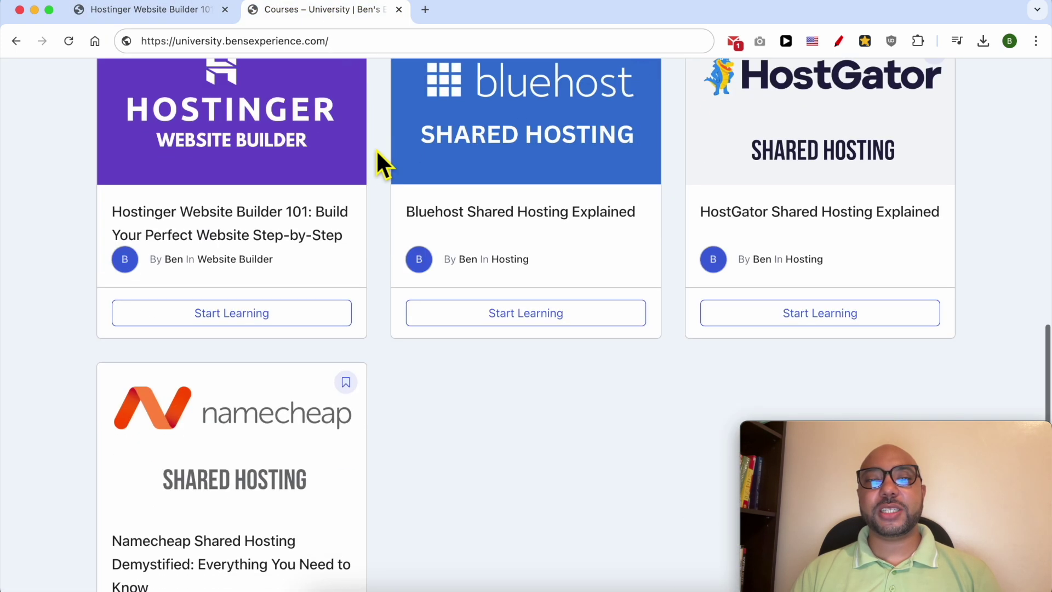
{"action": "scroll", "coordinate": [377, 152], "scroll_direction": "down", "scroll_amount": 5}
{"action": "left_click_drag", "start_coordinate": [176, 42], "coordinate": [324, 42]}
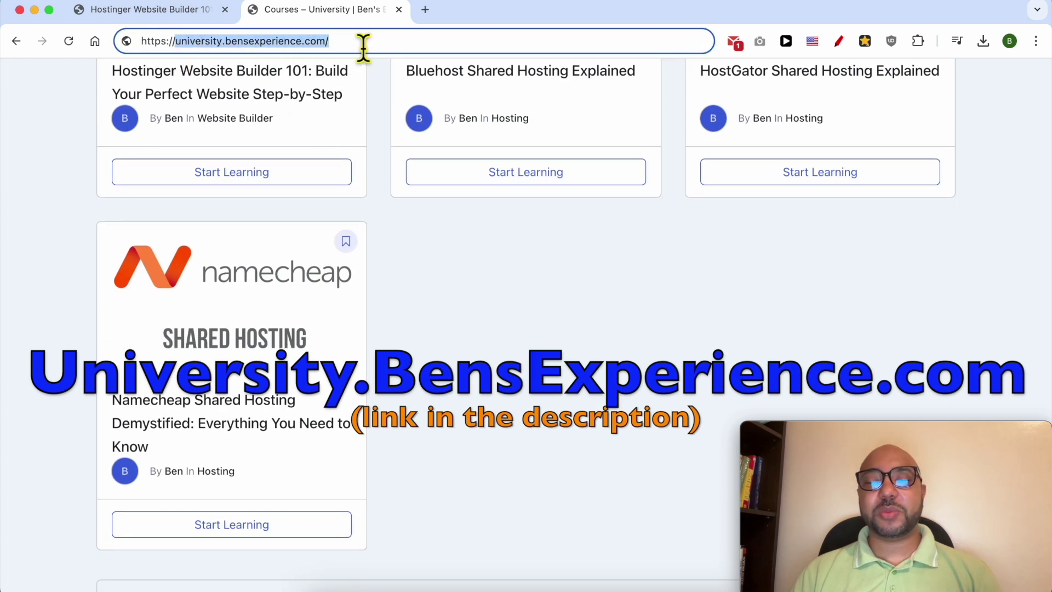